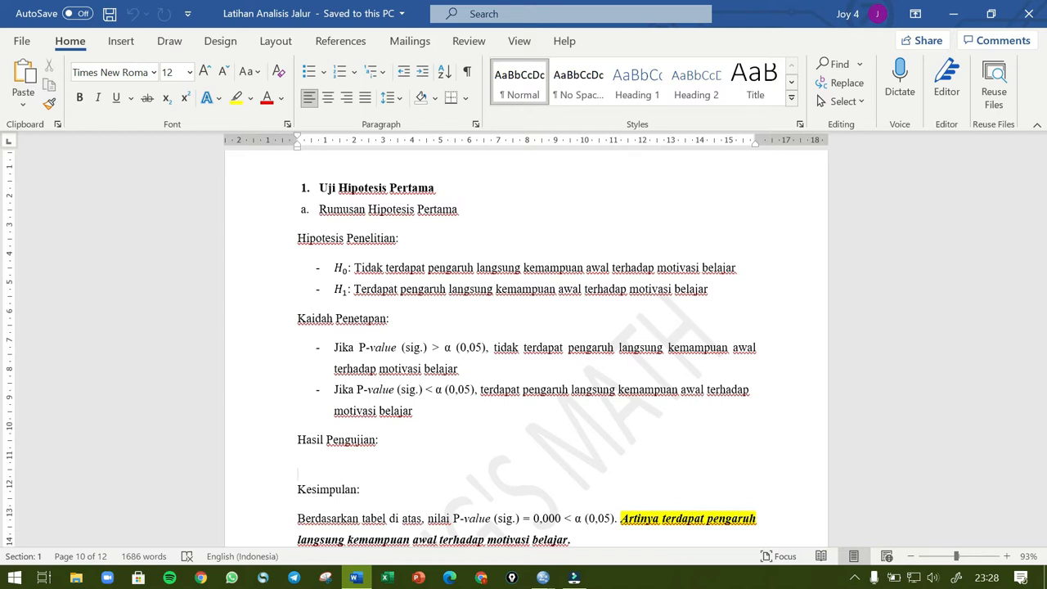
# Step: Switch to the SPSS output viewer holding the Correlations table and close it without saving
pyautogui.moveTo(571, 582)
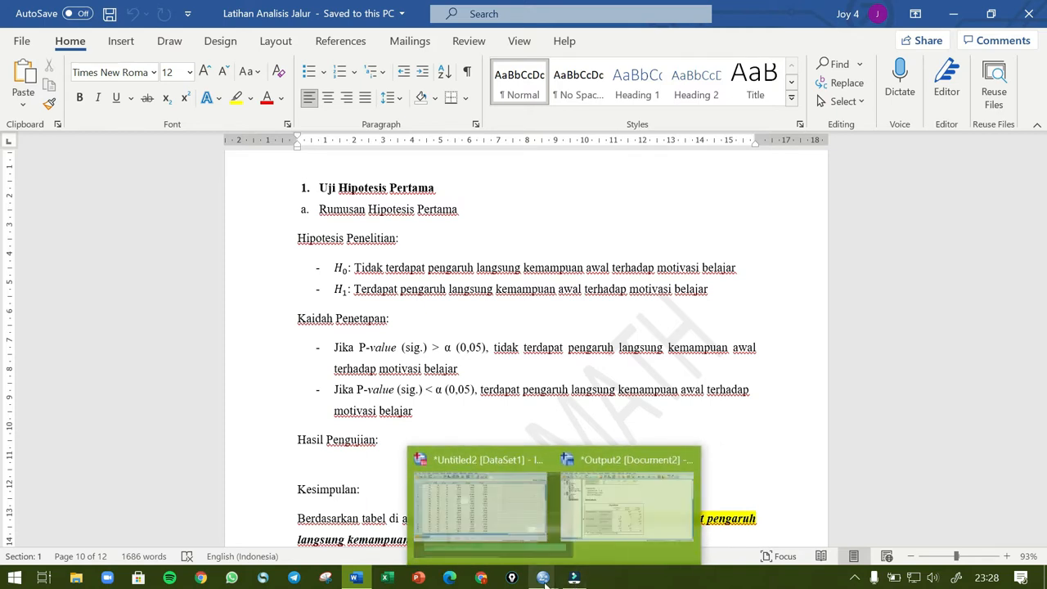
pyautogui.moveTo(487, 533)
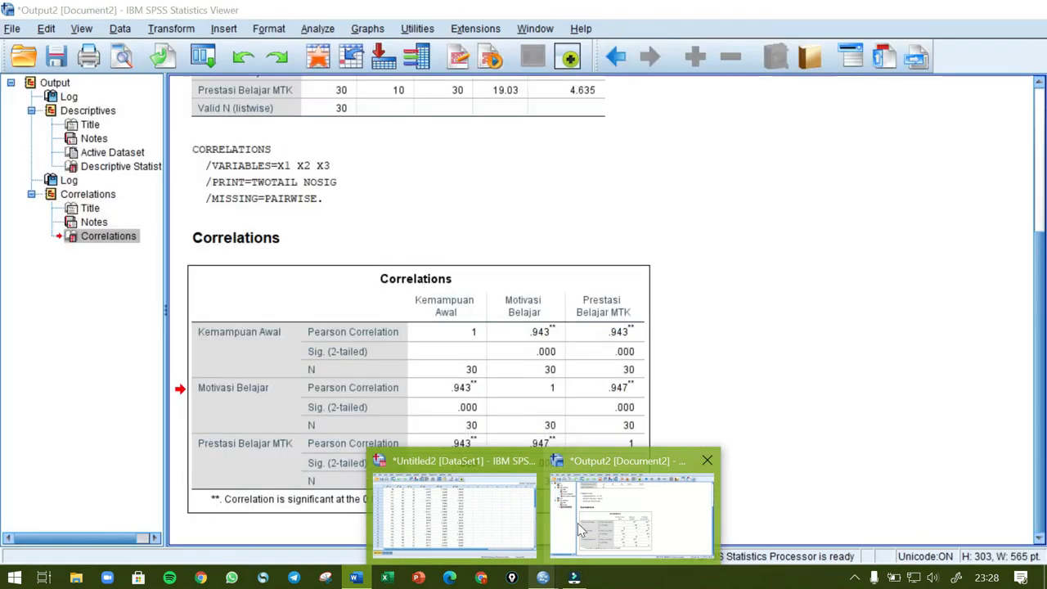
pyautogui.click(578, 523)
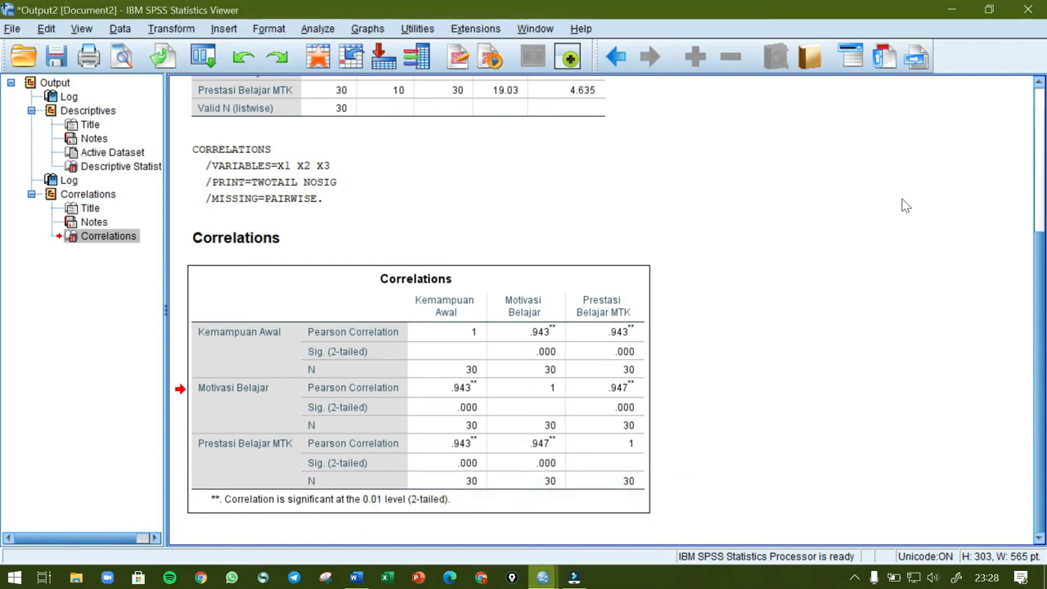
pyautogui.click(1028, 10)
pyautogui.click(523, 312)
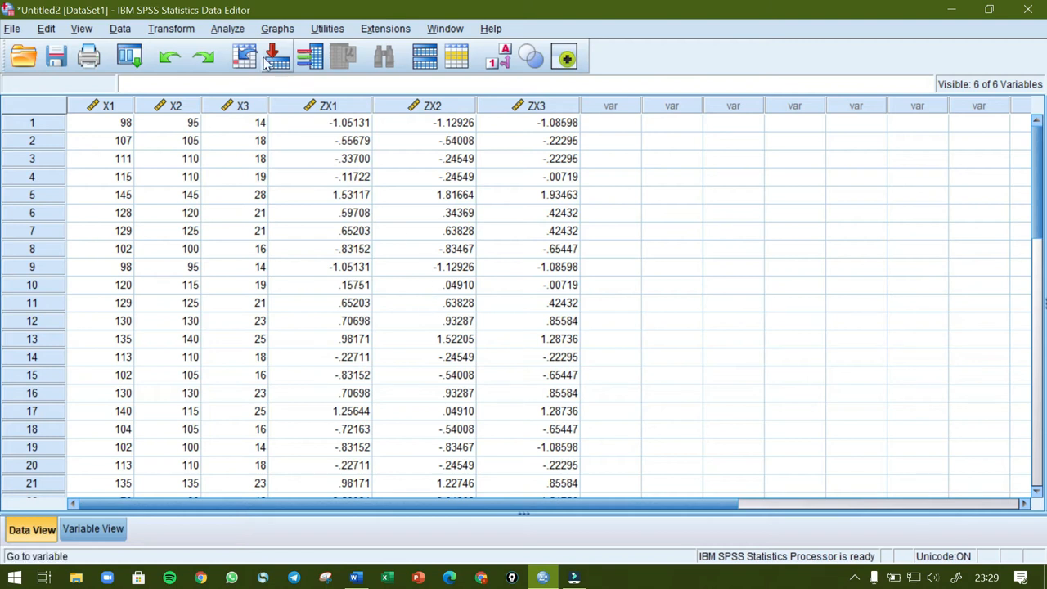
# Step: Run a linear regression with Zscore: Kemampuan Awal as independent variable and Zscore: Motivasi Belajar as dependent variable
pyautogui.click(226, 29)
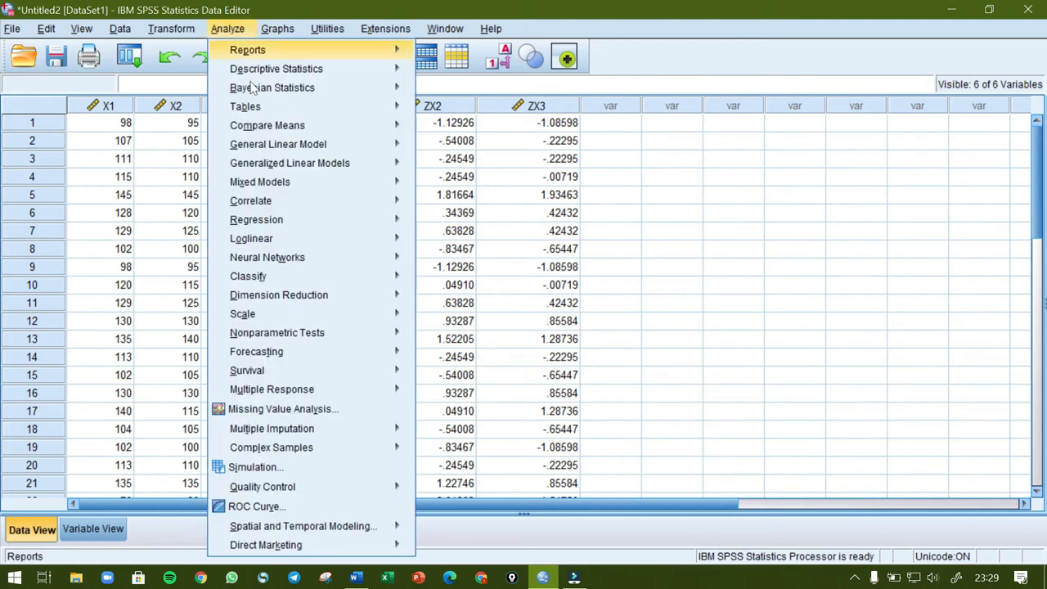
pyautogui.moveTo(281, 229)
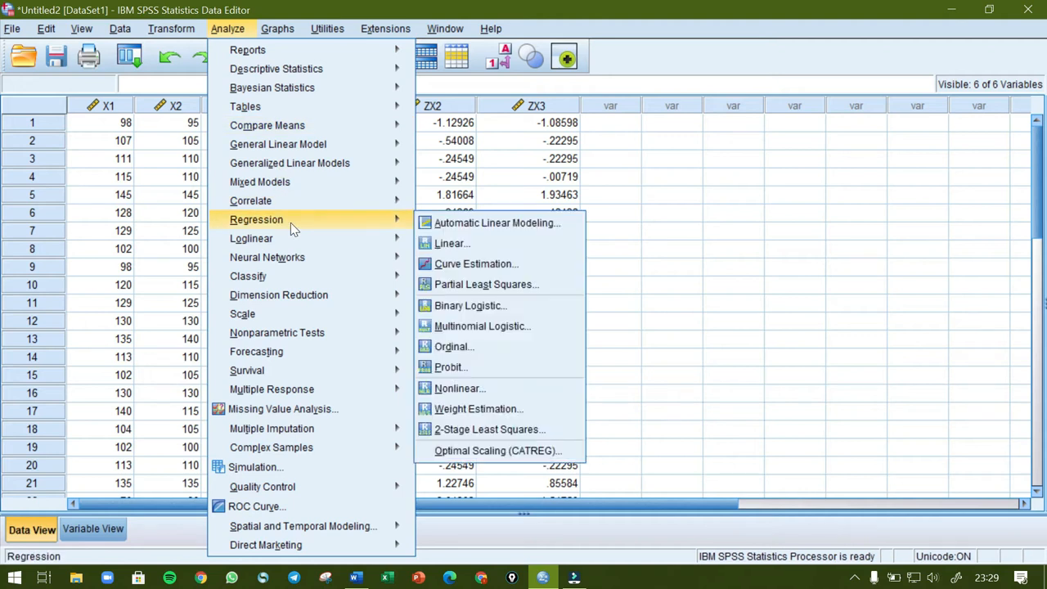
pyautogui.click(440, 246)
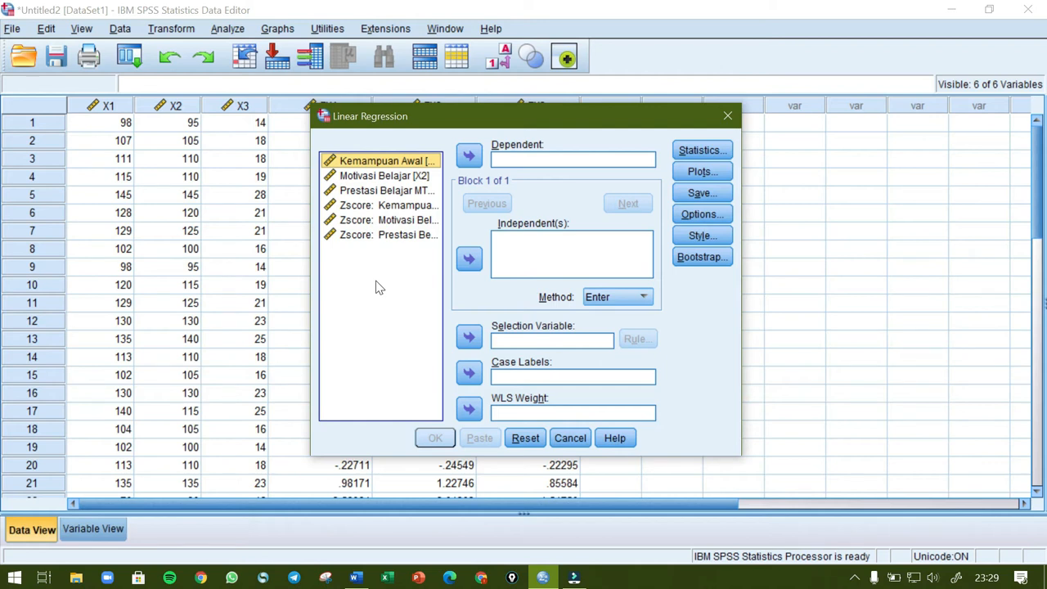
pyautogui.click(383, 206)
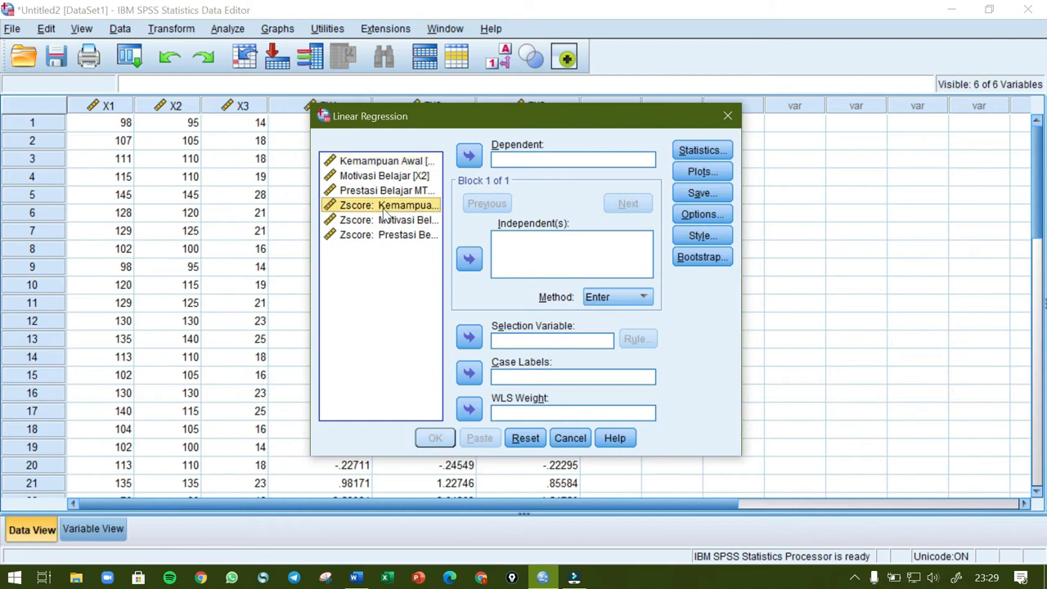
pyautogui.click(469, 260)
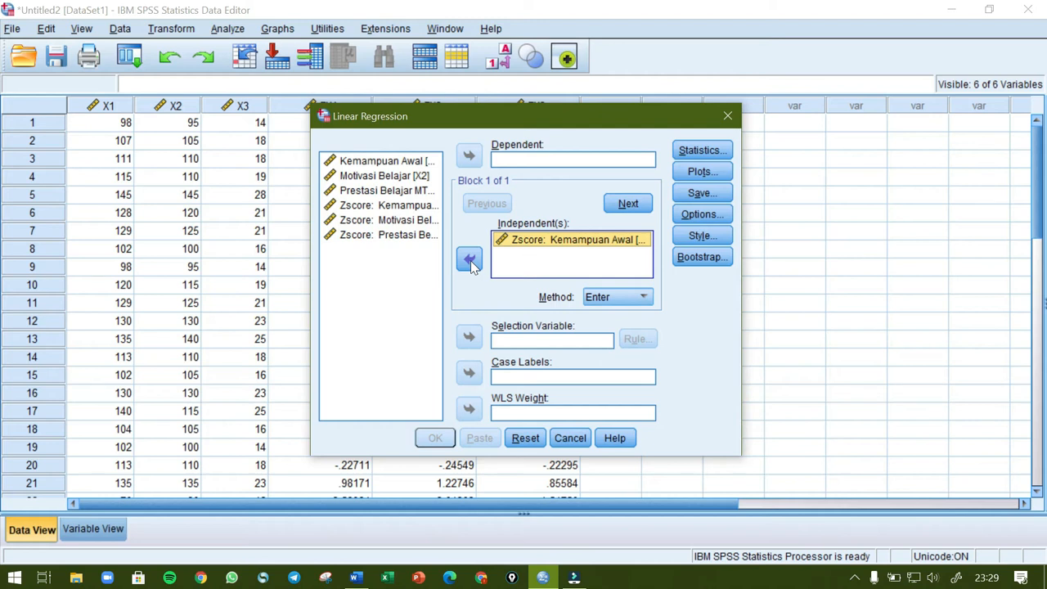
pyautogui.click(398, 221)
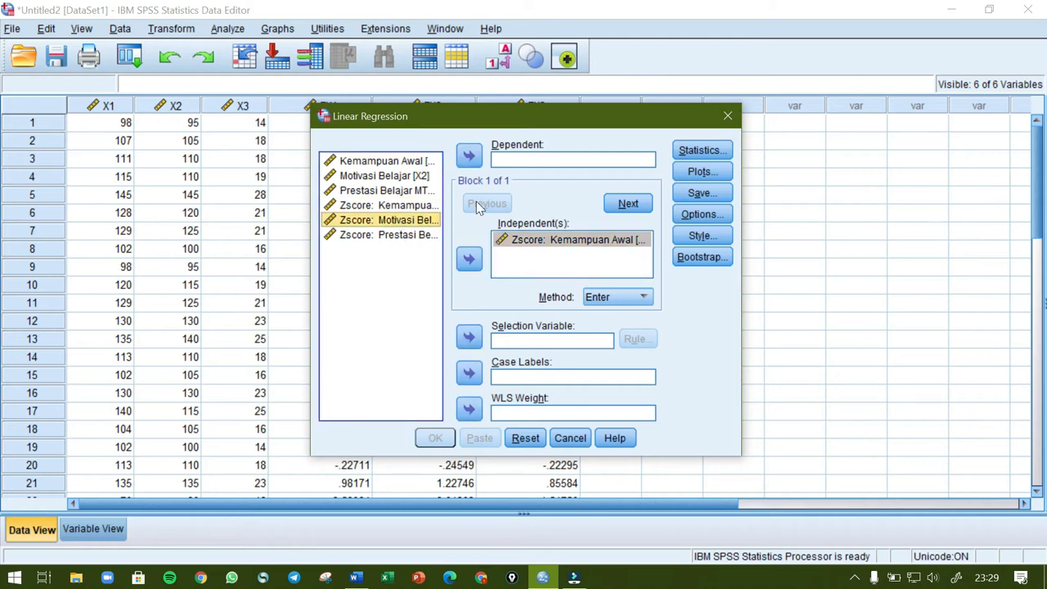
pyautogui.click(469, 155)
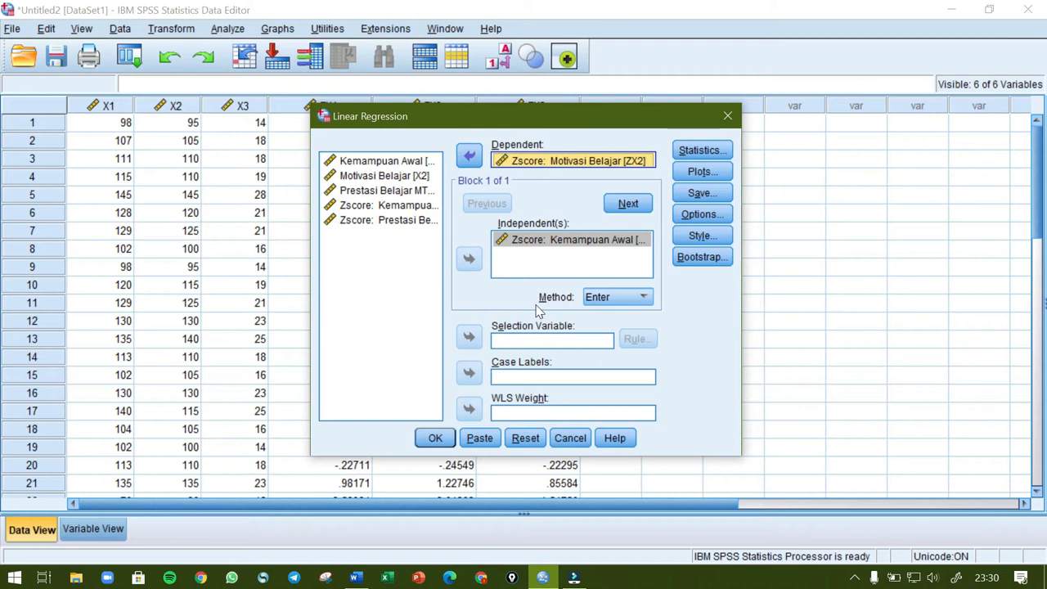
pyautogui.click(442, 439)
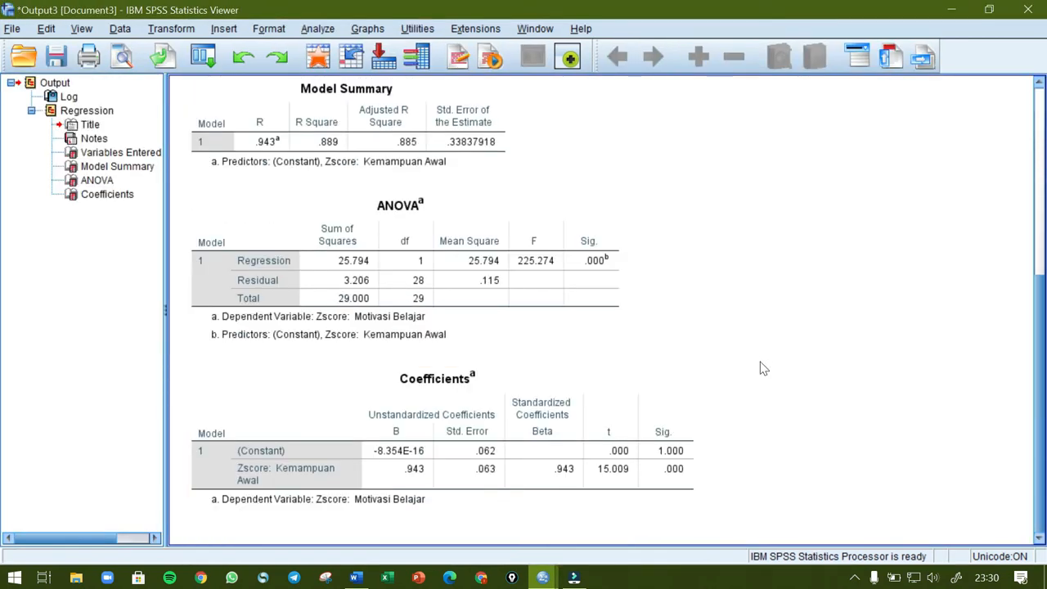
# Step: Copy the regression's Coefficients table into the Word document under Hasil Pengujian and remove the blank line above it
pyautogui.click(620, 415)
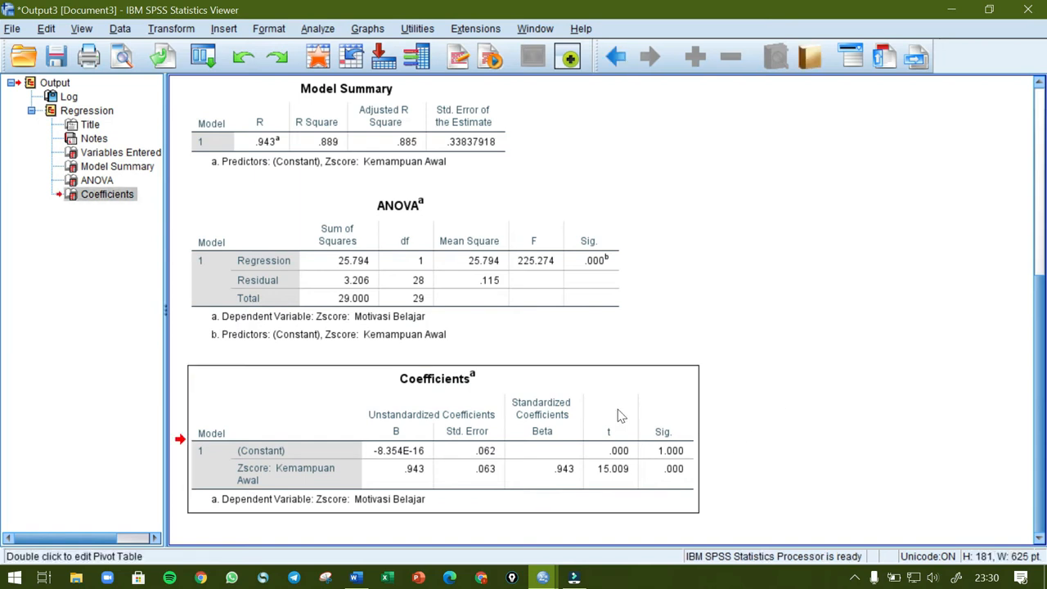
pyautogui.rightClick(620, 416)
pyautogui.click(642, 446)
pyautogui.click(365, 581)
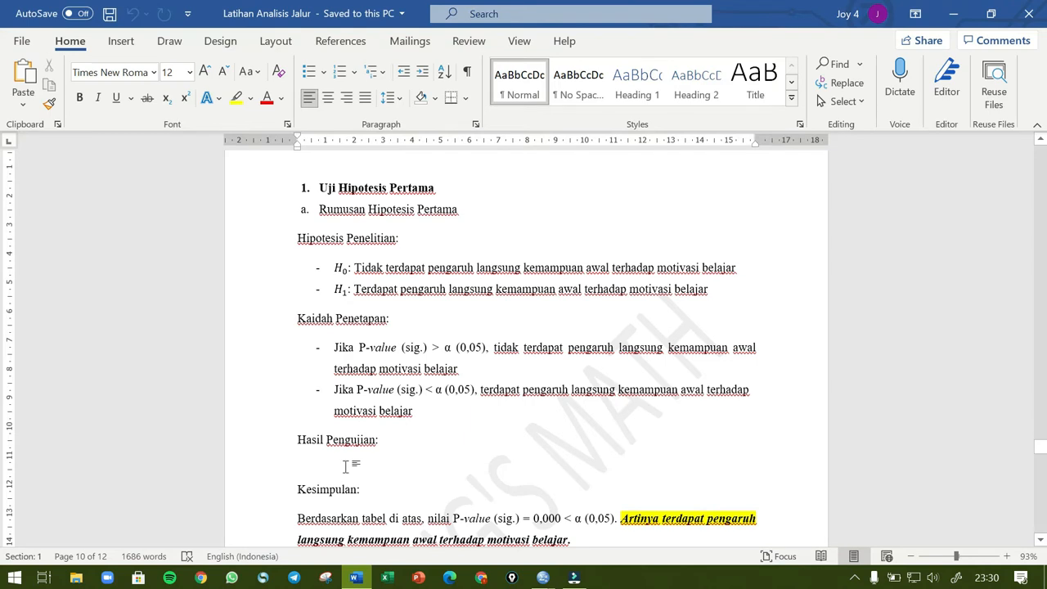
pyautogui.hotkey('ctrl', 'v')
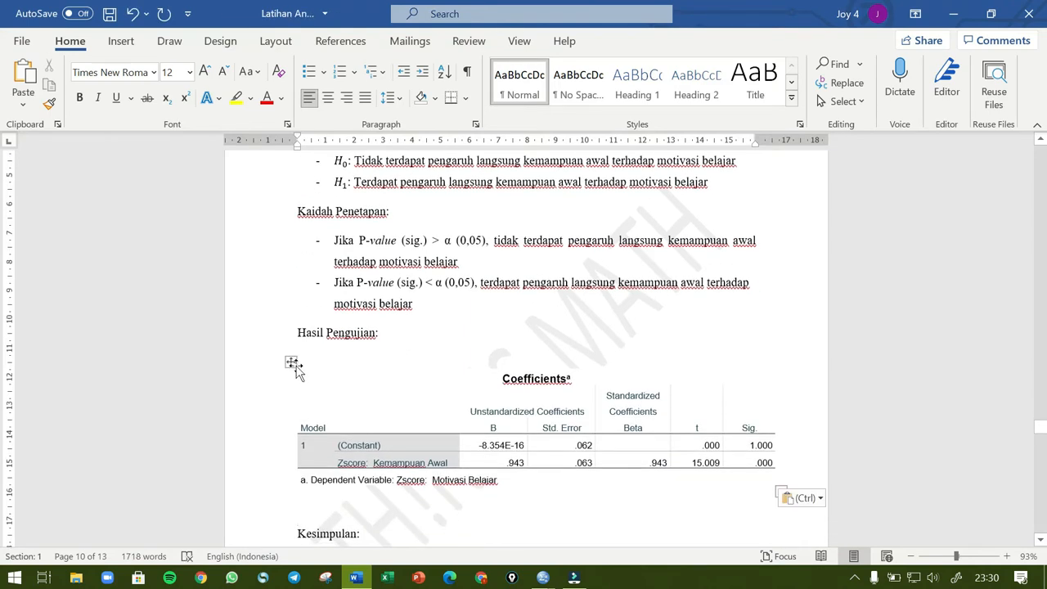
pyautogui.click(291, 360)
pyautogui.click(409, 368)
pyautogui.press('BackSpace')
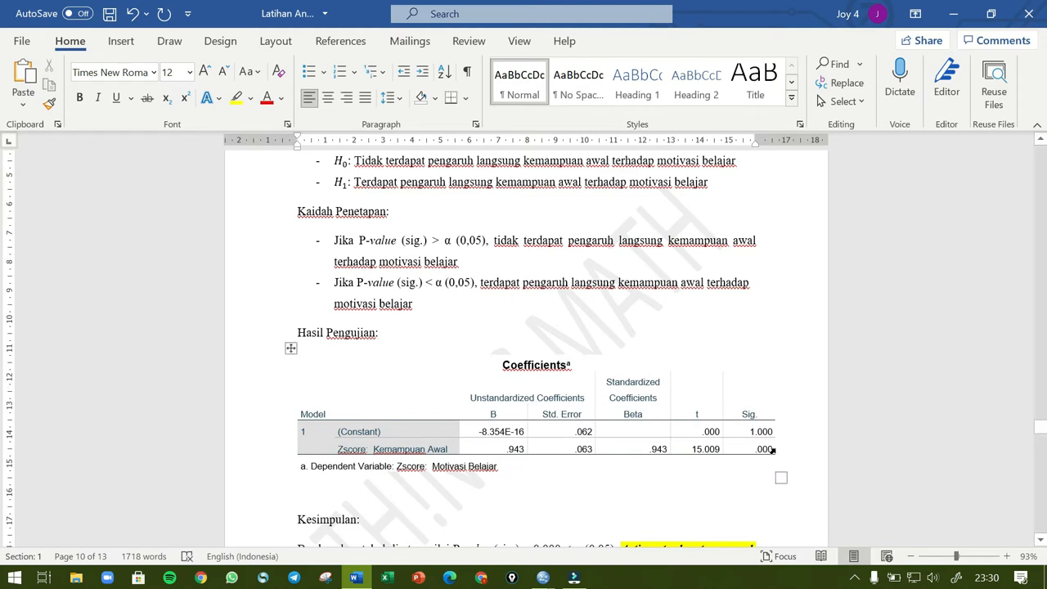
# Step: Highlight the Sig. value of Zscore: Kemampuan Awal in red and delete an extra blank line below the Coefficients table
pyautogui.moveTo(758, 449); pyautogui.dragTo(781, 449)
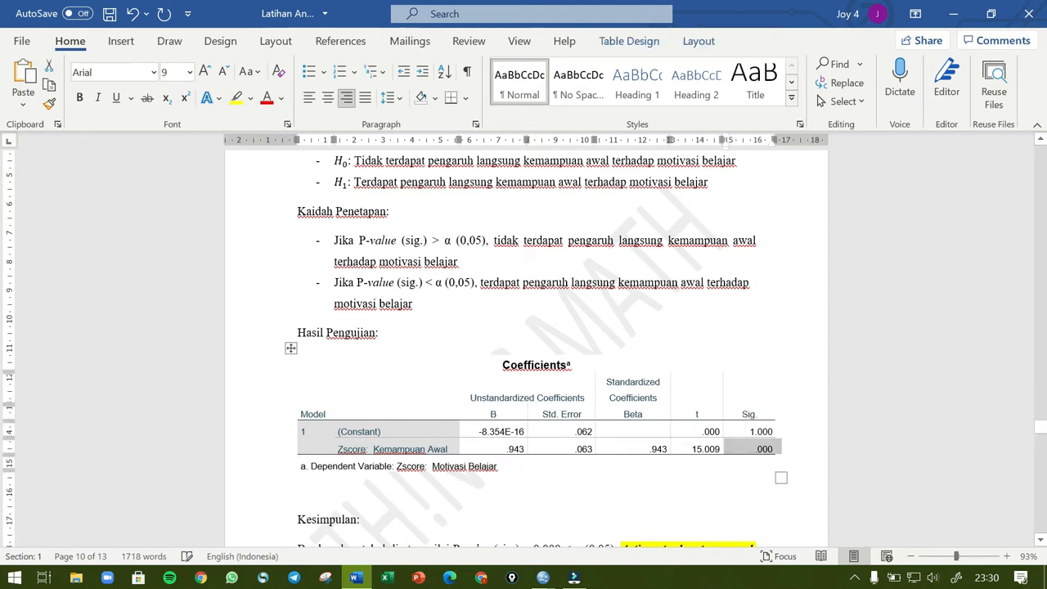
pyautogui.click(250, 99)
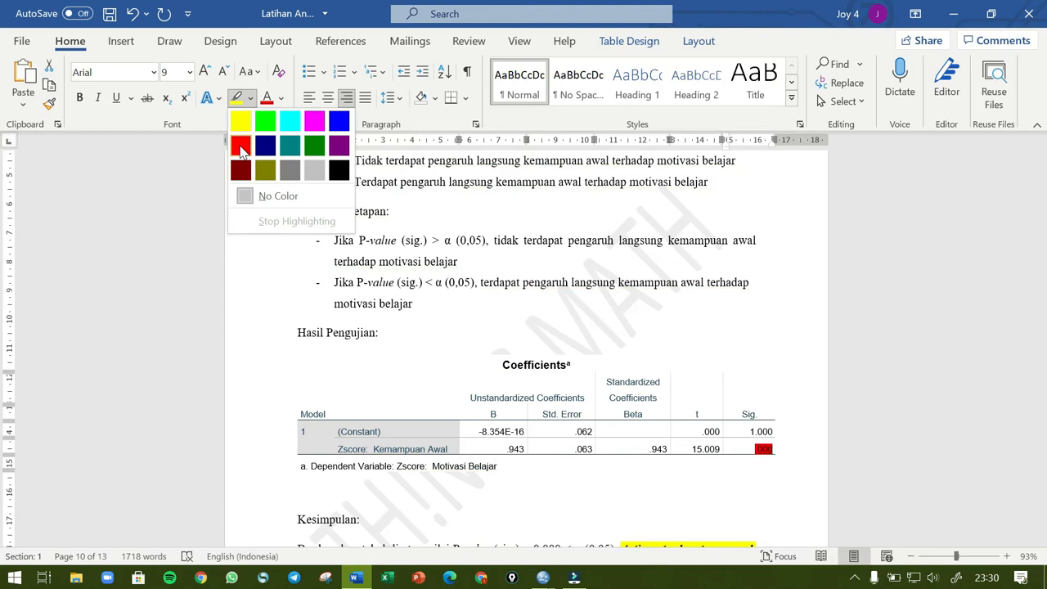
pyautogui.click(238, 142)
pyautogui.click(297, 485)
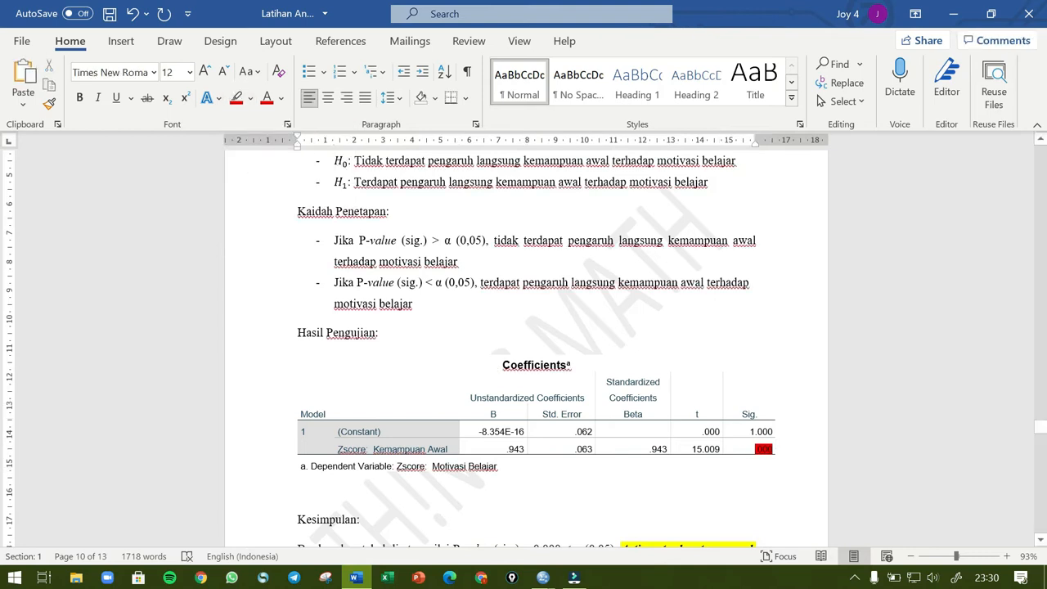
pyautogui.click(298, 504)
pyautogui.press('BackSpace')
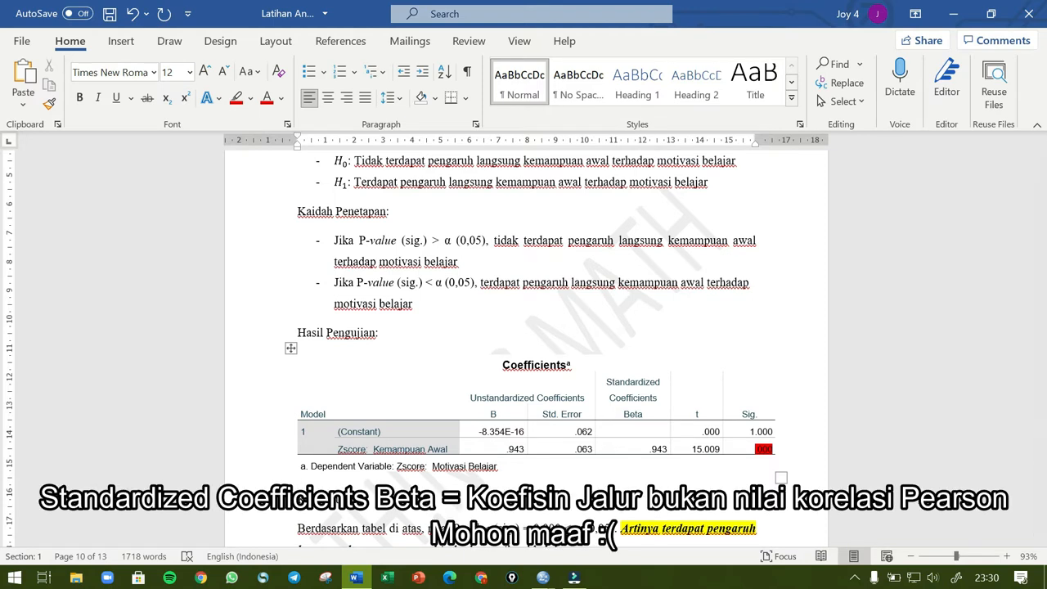
# Step: Examine the Standardized Coefficients Beta, the Kesimpulan text with the direct effect calculation, and the second hypothesis formulation
pyautogui.doubleClick(670, 450)
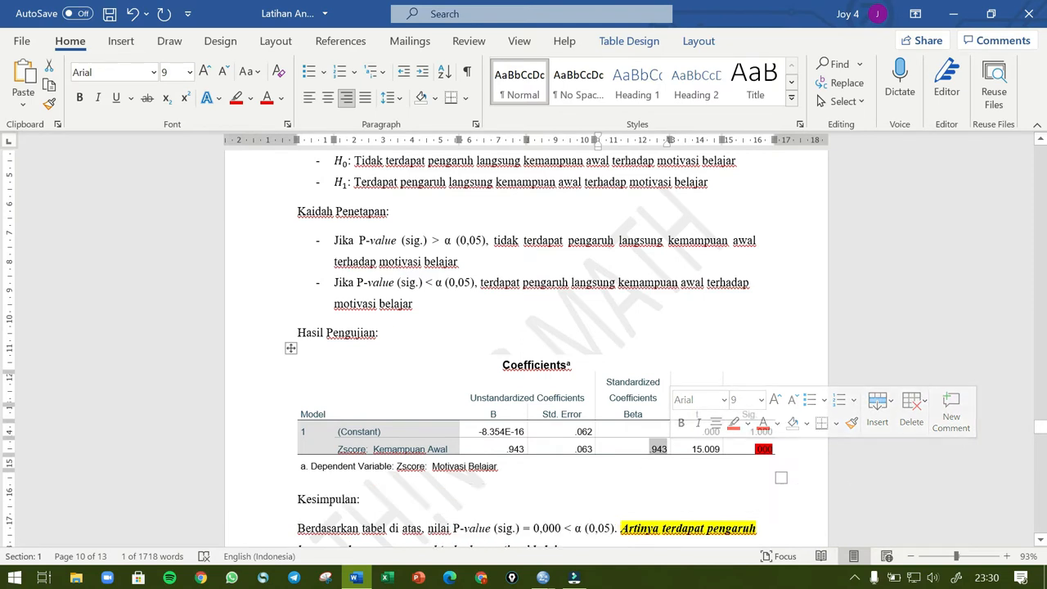
pyautogui.click(482, 483)
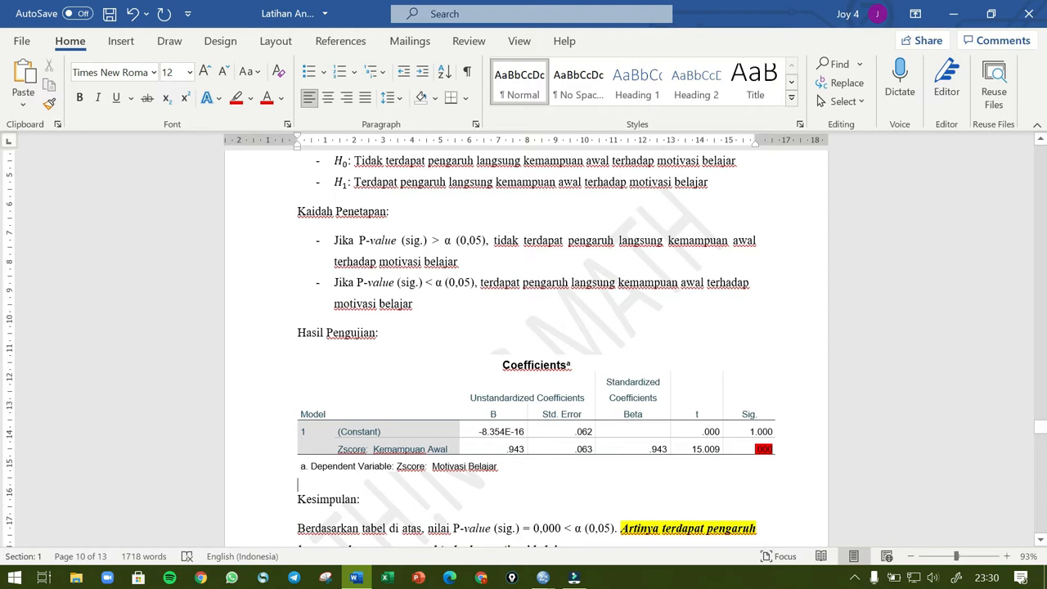
pyautogui.scroll(-1, 733, 453)
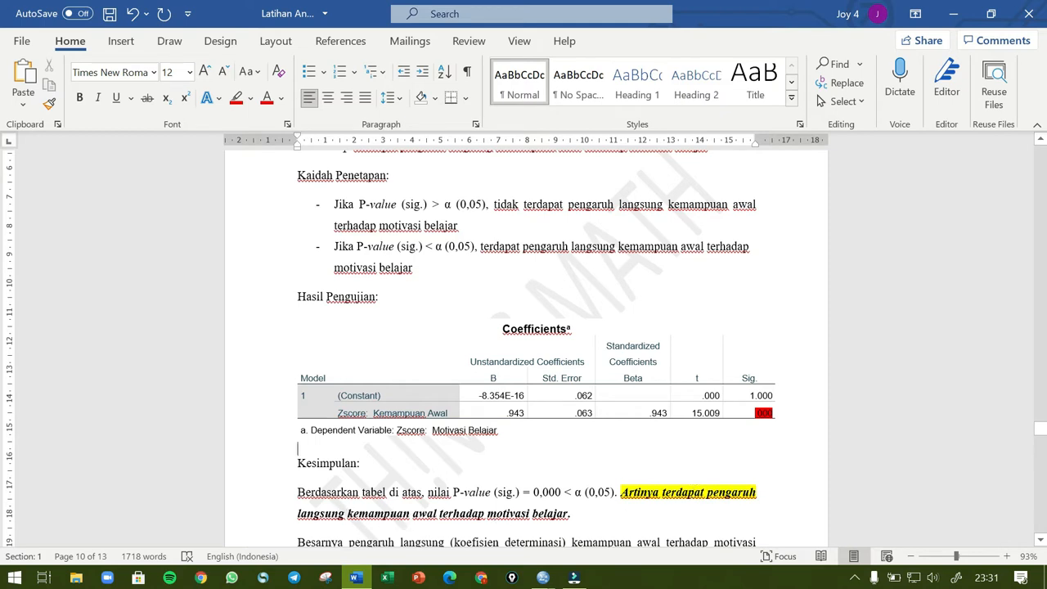
pyautogui.click(574, 514)
pyautogui.scroll(-1, 574, 514)
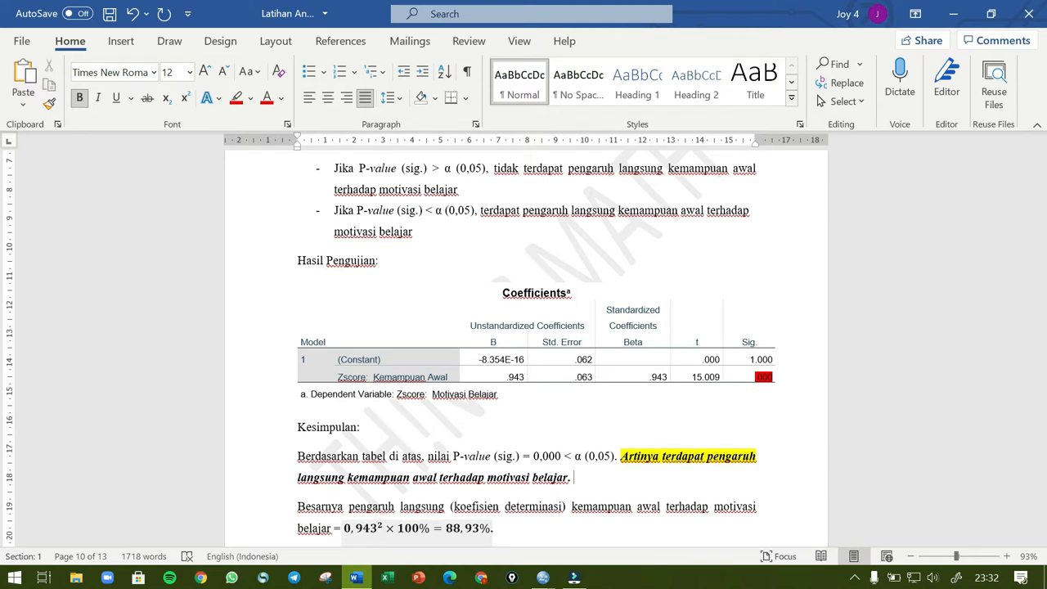
pyautogui.scroll(-3, 524, 339)
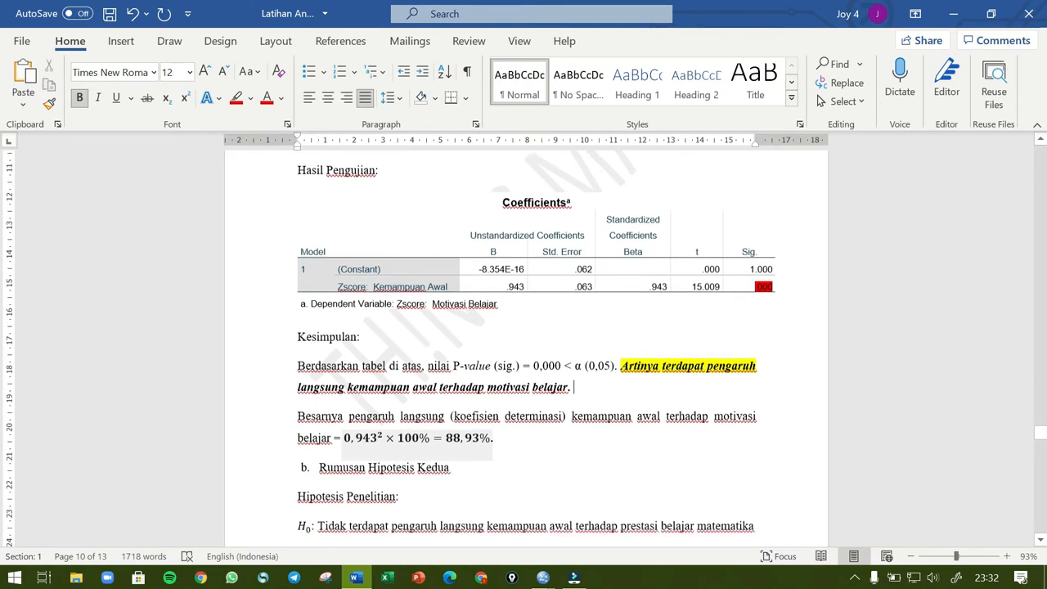
pyautogui.scroll(-8, 524, 339)
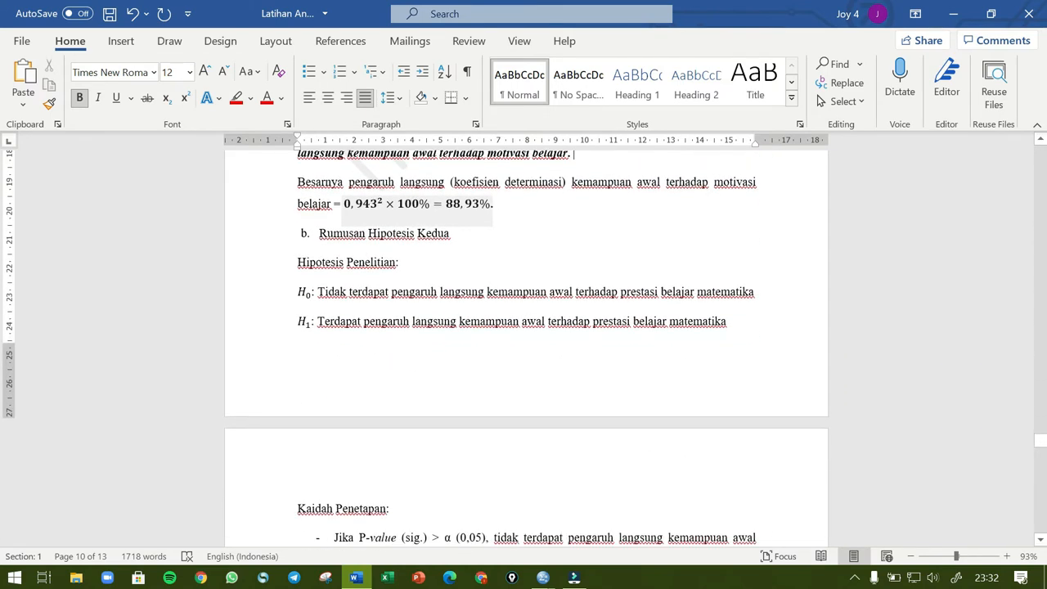
pyautogui.scroll(-1, 524, 339)
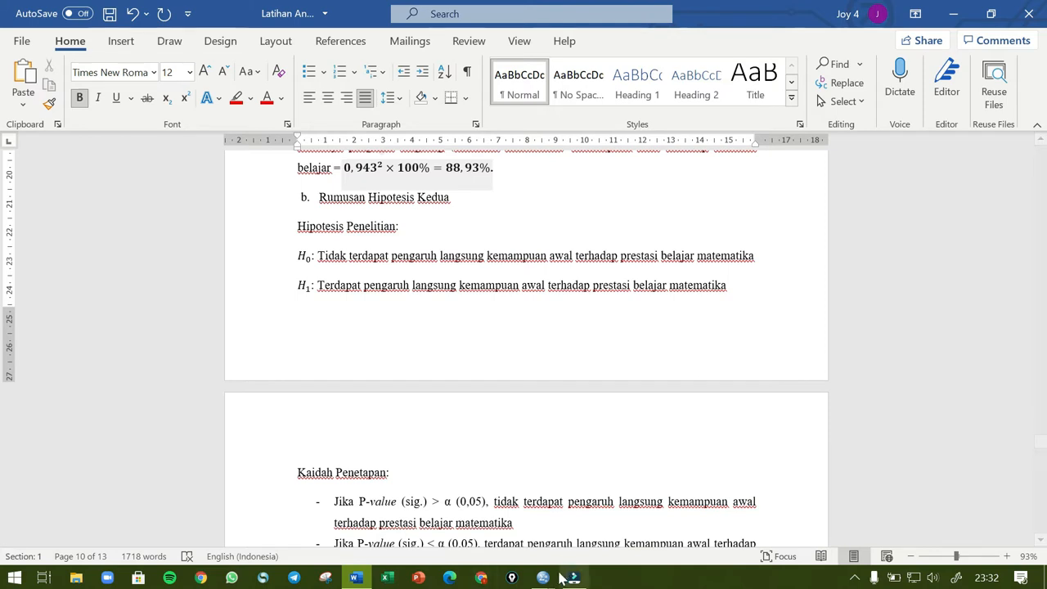
# Step: Close the SPSS output viewer holding the regression results without saving and bring up the Data Editor
pyautogui.moveTo(543, 578)
pyautogui.click(707, 461)
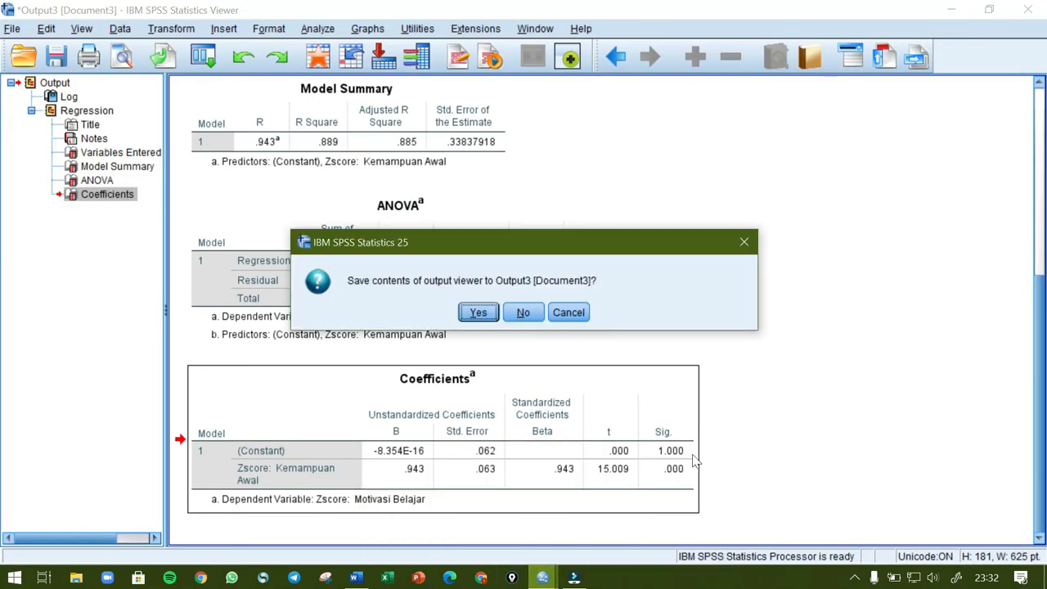
pyautogui.click(524, 312)
pyautogui.click(542, 578)
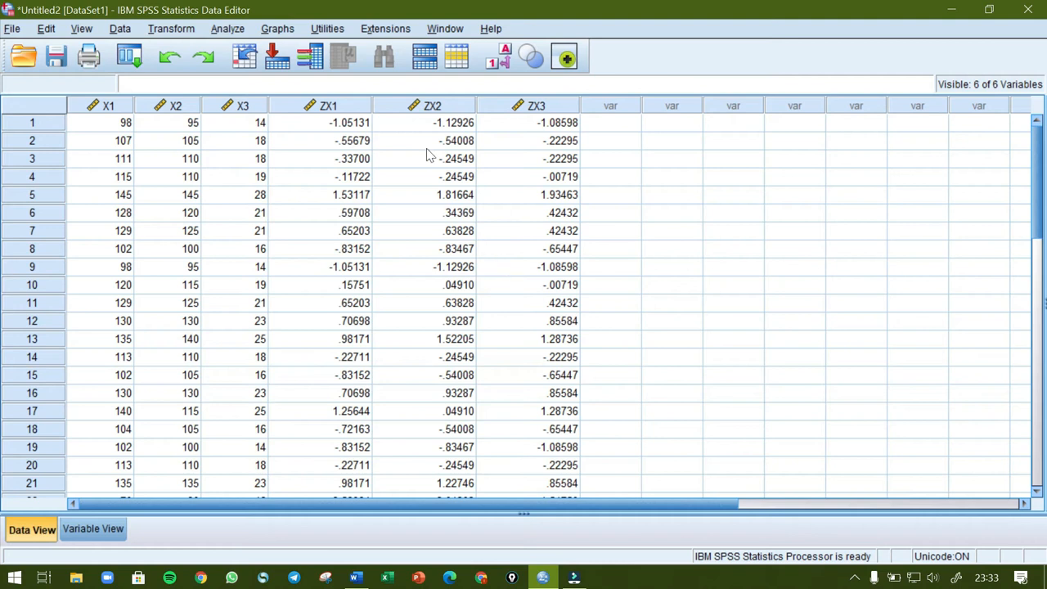
# Step: Reset the Linear Regression setup and add Zscore: Kemampuan Awal and Zscore: Motivasi Belajar as independent variables
pyautogui.click(220, 30)
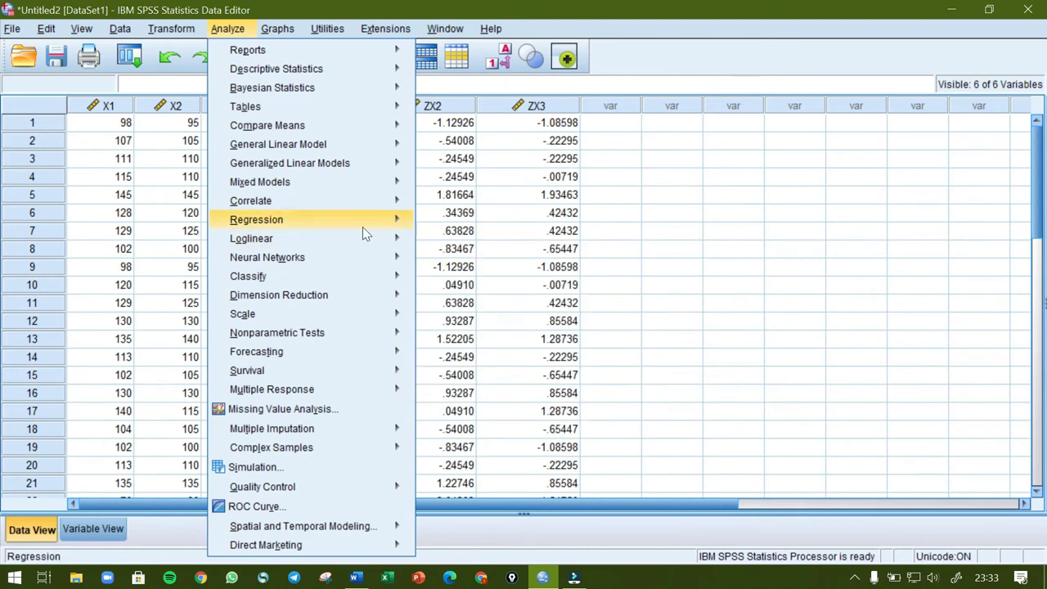
pyautogui.moveTo(350, 222)
pyautogui.click(462, 248)
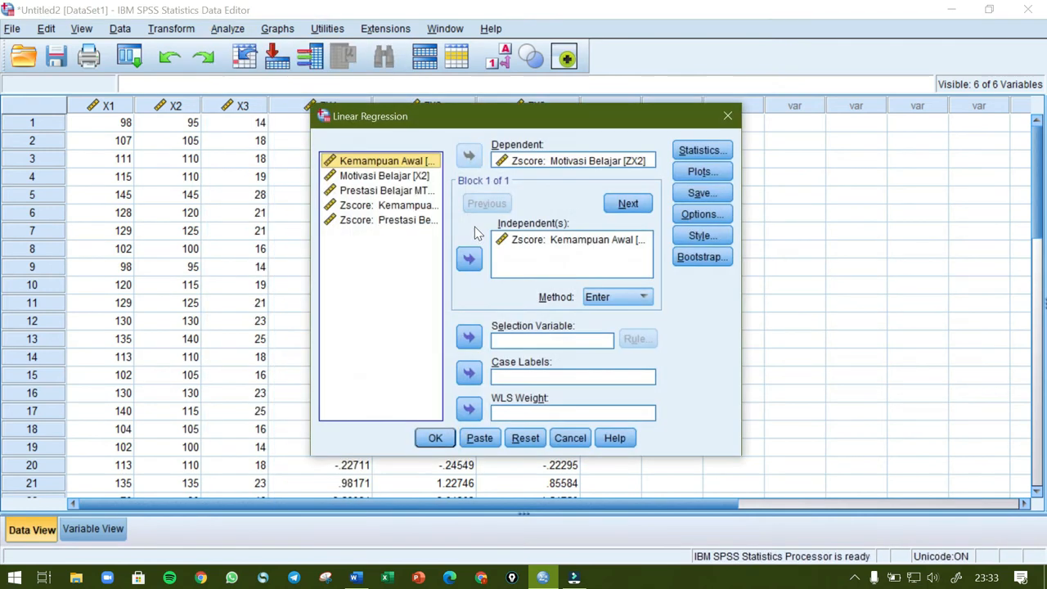
pyautogui.click(524, 439)
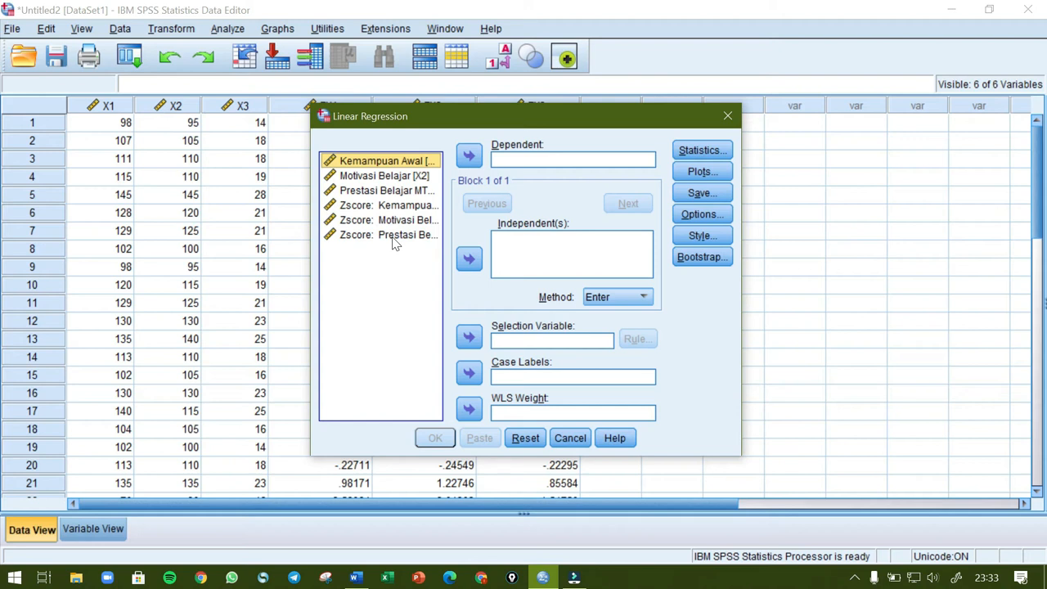
pyautogui.click(367, 209)
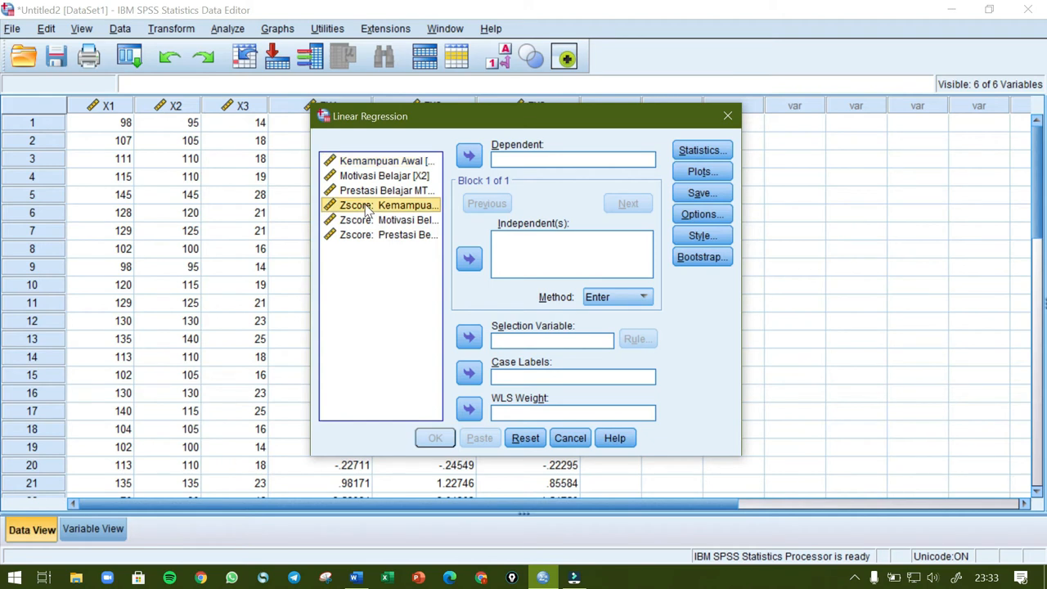
pyautogui.click(469, 259)
pyautogui.click(386, 224)
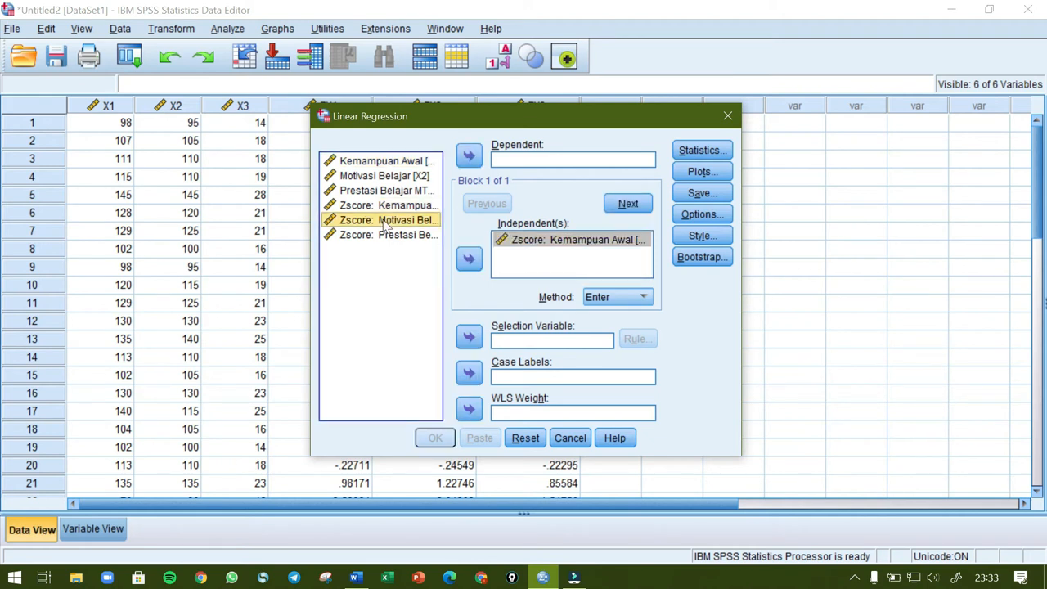
pyautogui.click(470, 260)
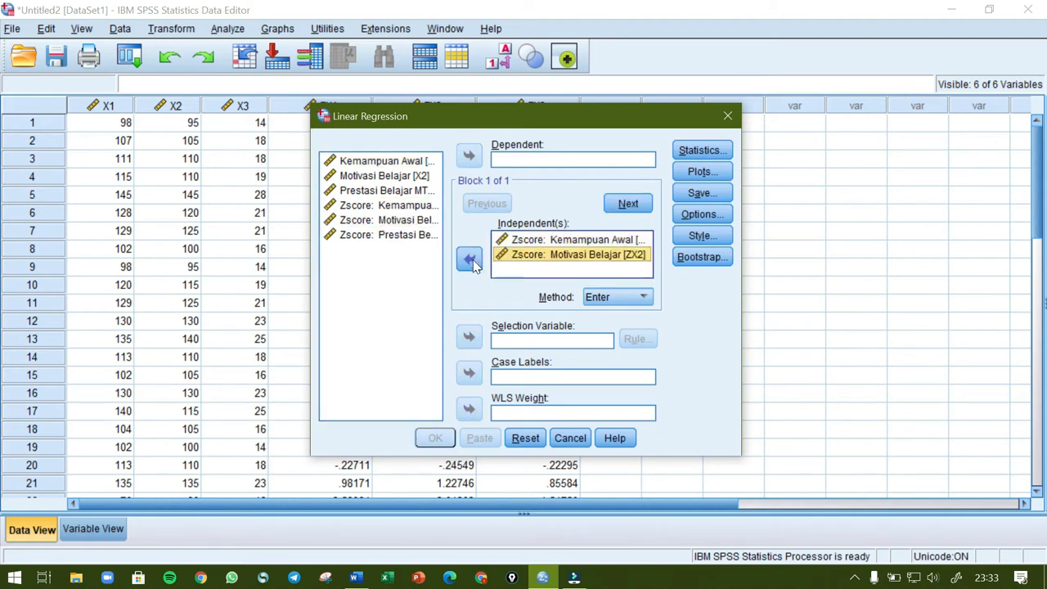
# Step: Set Zscore: Prestasi Belajar MTK as the dependent variable and run the linear regression
pyautogui.click(392, 237)
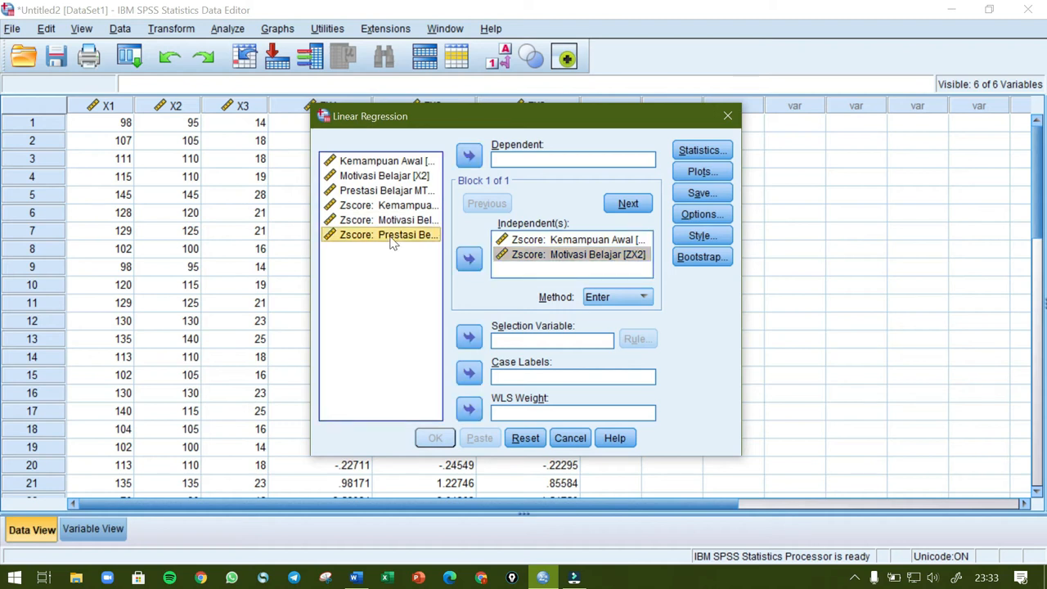
pyautogui.click(469, 156)
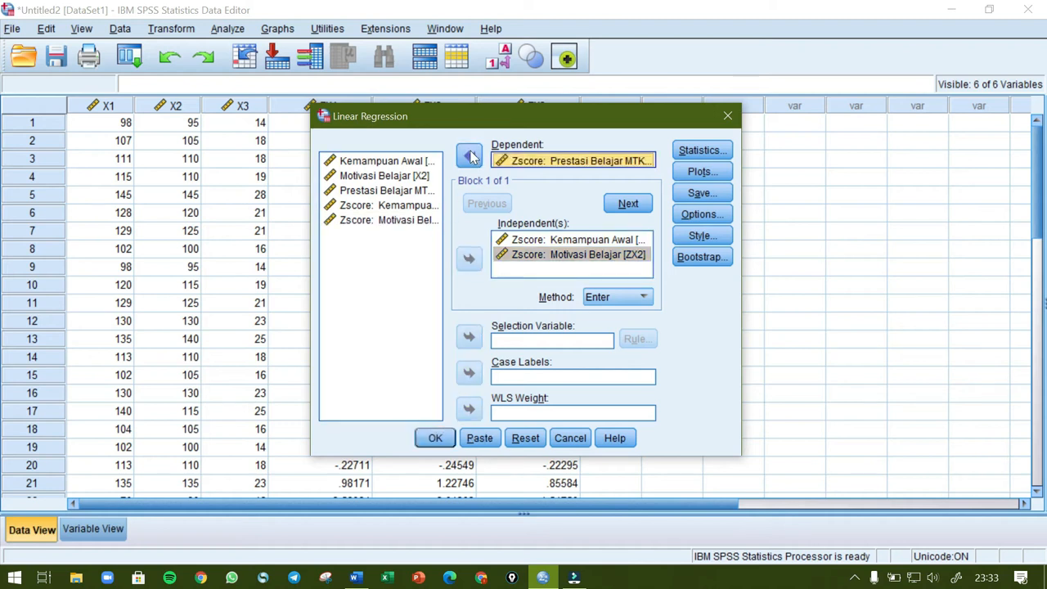
pyautogui.click(436, 438)
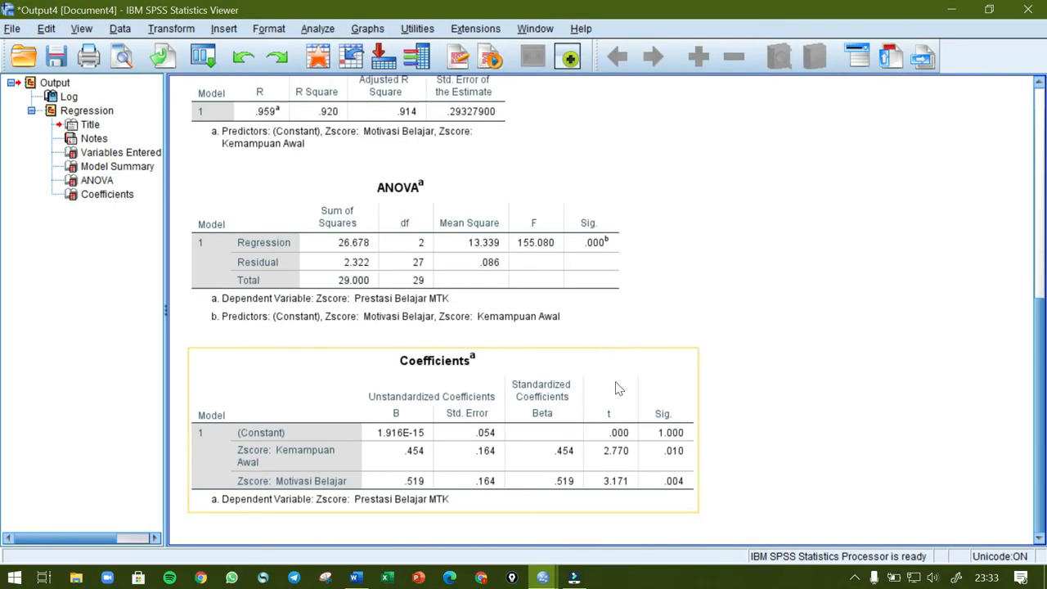
# Step: Copy the Coefficients table from the regression output into Word under Hasil Pengujian of the second hypothesis
pyautogui.rightClick(618, 390)
pyautogui.click(642, 417)
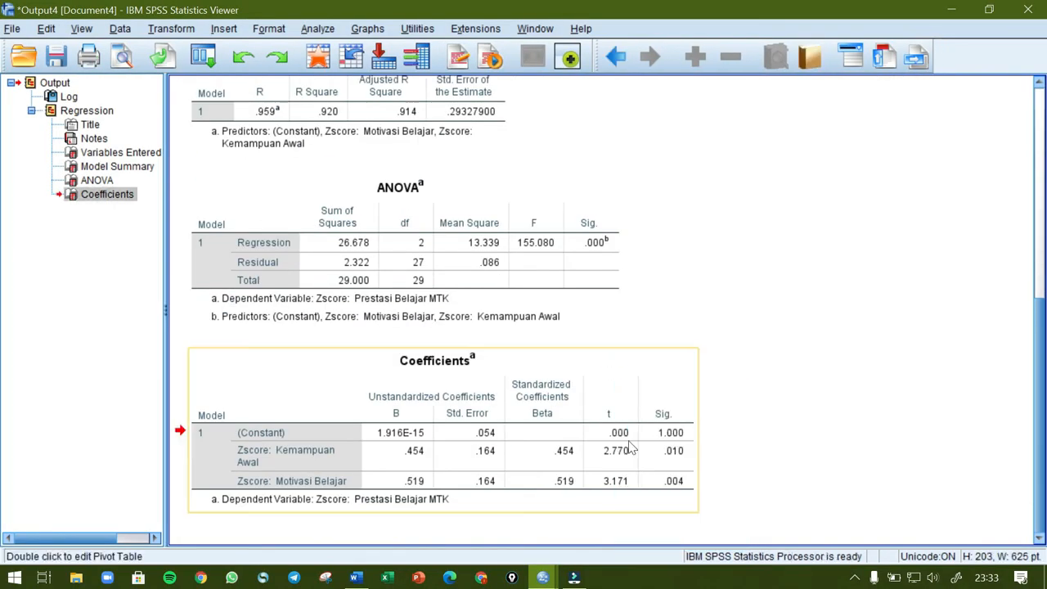
pyautogui.click(355, 578)
pyautogui.scroll(3, 477, 419)
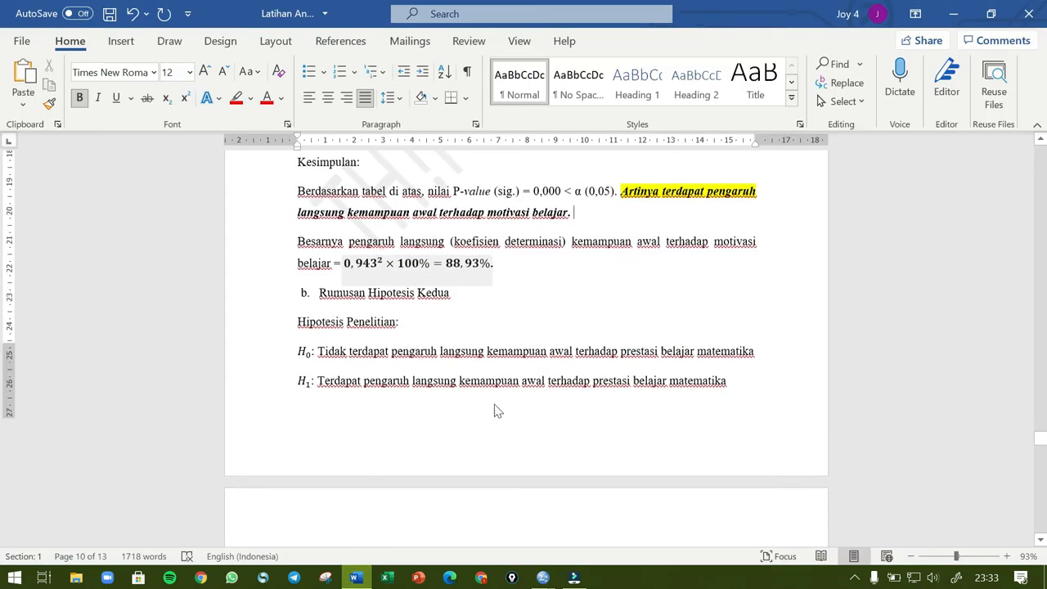
pyautogui.scroll(-6, 496, 411)
pyautogui.scroll(-1, 351, 407)
pyautogui.click(351, 407)
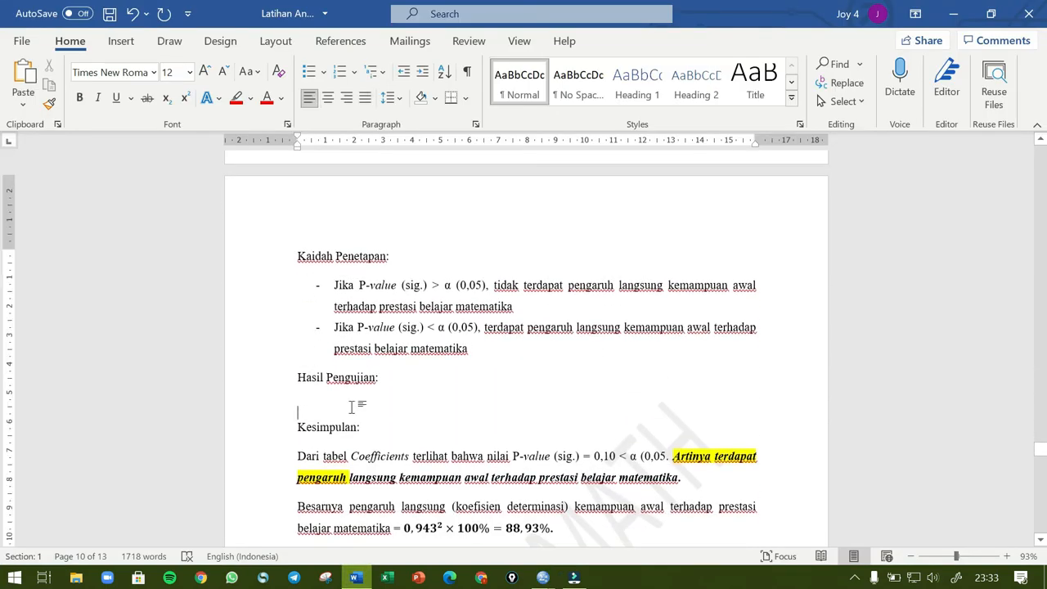
pyautogui.hotkey('ctrl', 'v')
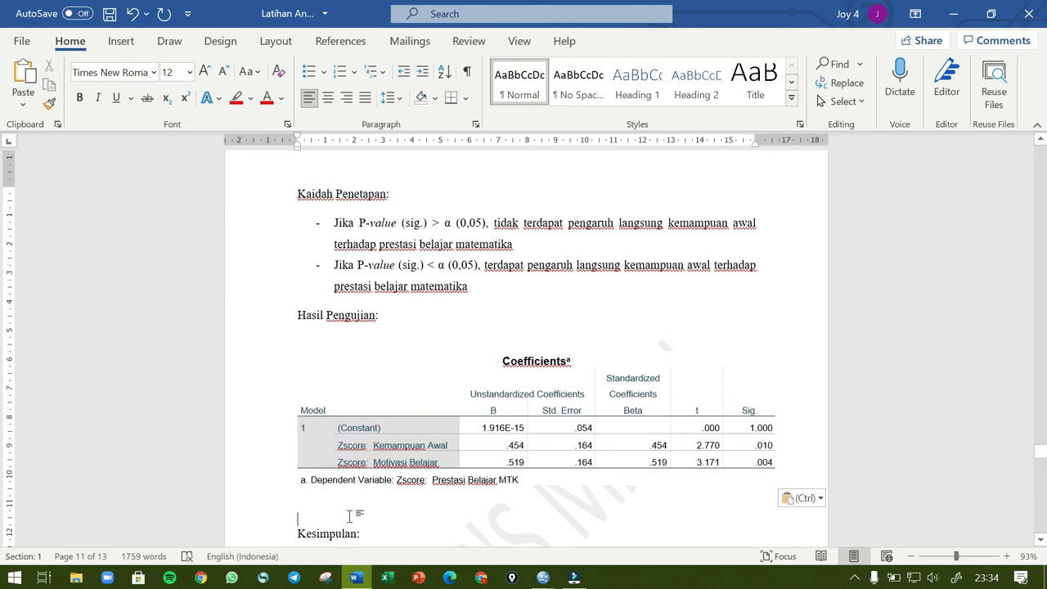
# Step: Delete the blank lines above and below the Coefficients table pasted for the second hypothesis
pyautogui.press('BackSpace')
pyautogui.click(489, 338)
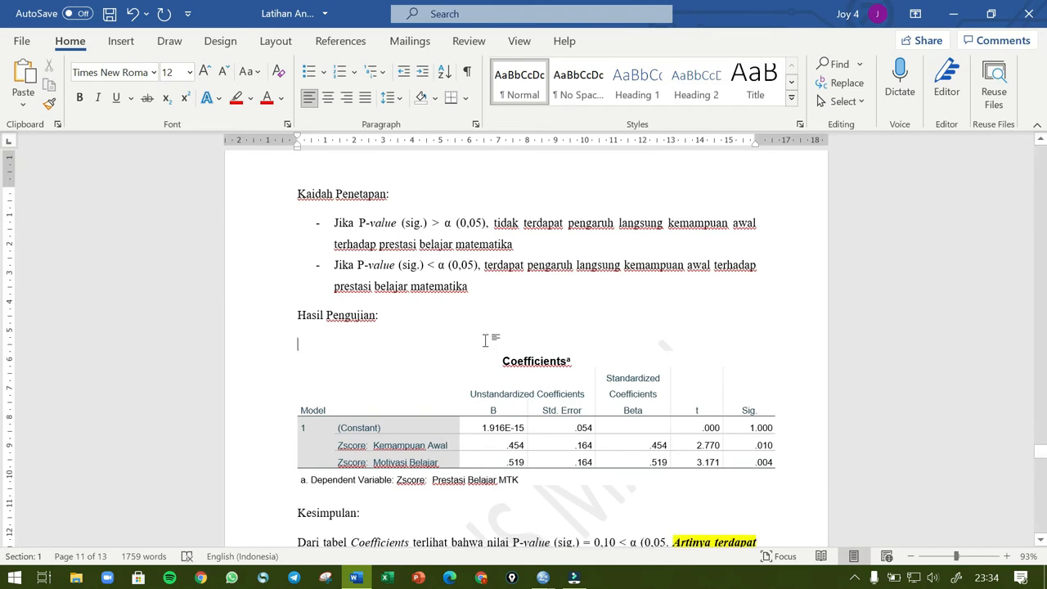
pyautogui.press('BackSpace')
pyautogui.scroll(-1, 570, 401)
pyautogui.scroll(-1, 776, 391)
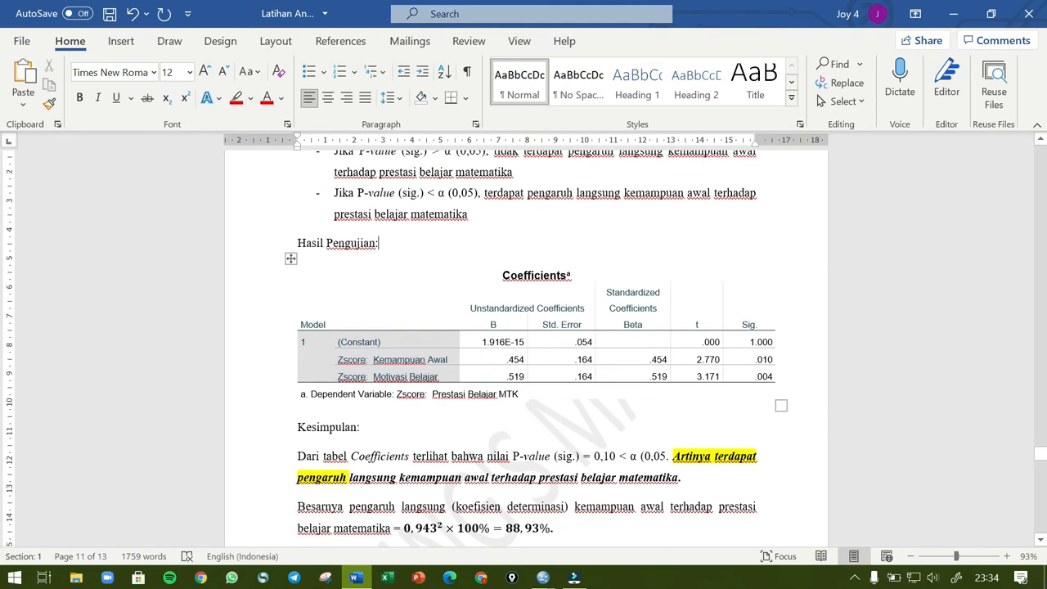
# Step: Highlight the Sig. value of Zscore: Kemampuan Awal in red in the second hypothesis's Coefficients table
pyautogui.scroll(10, 526, 348)
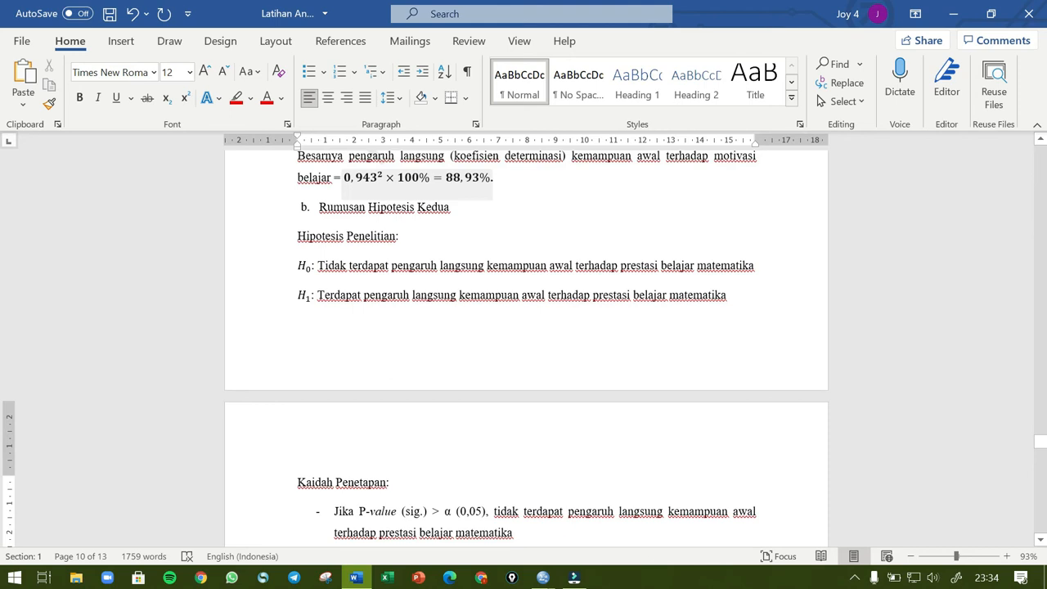
pyautogui.scroll(-6, 786, 360)
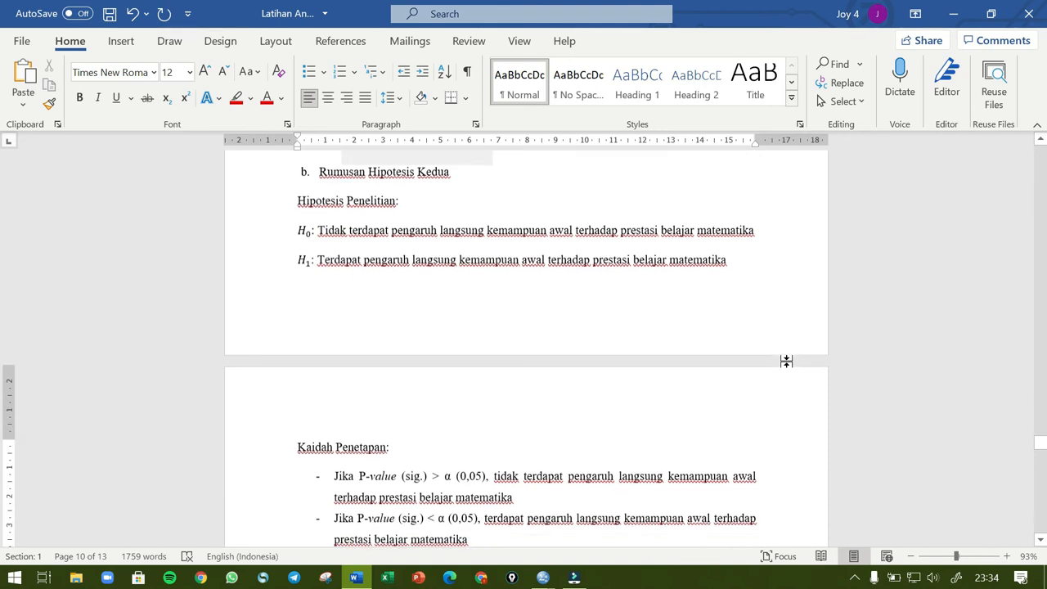
pyautogui.scroll(-1, 785, 360)
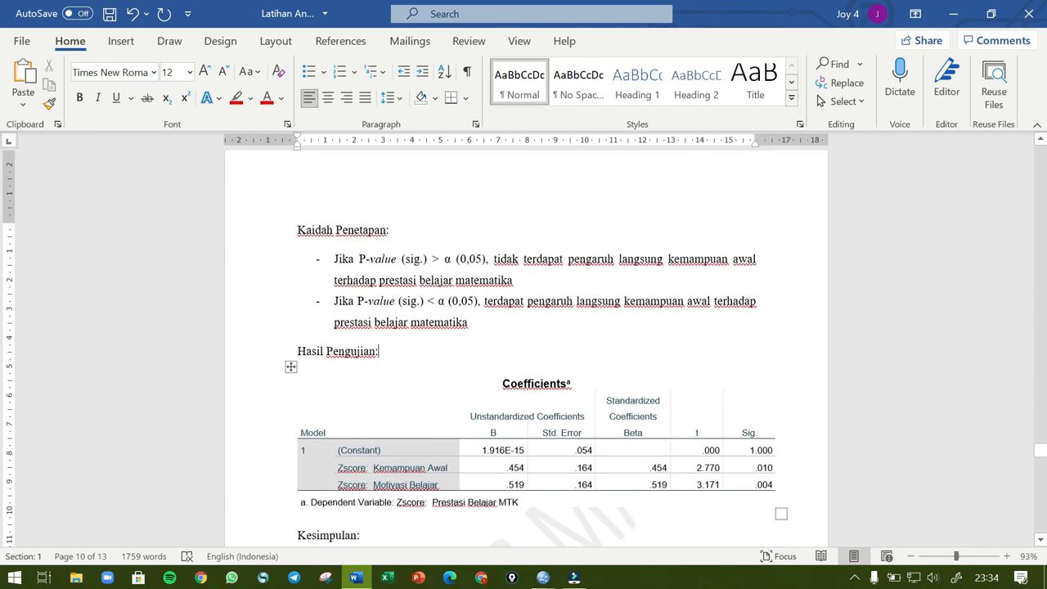
pyautogui.moveTo(373, 468); pyautogui.dragTo(449, 468)
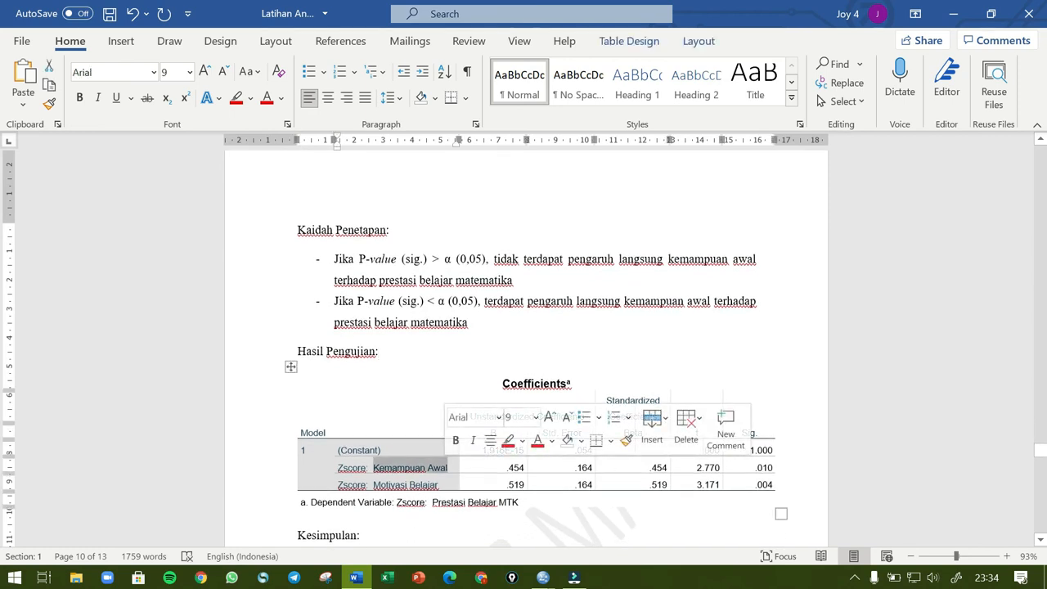
pyautogui.moveTo(755, 468); pyautogui.dragTo(776, 468)
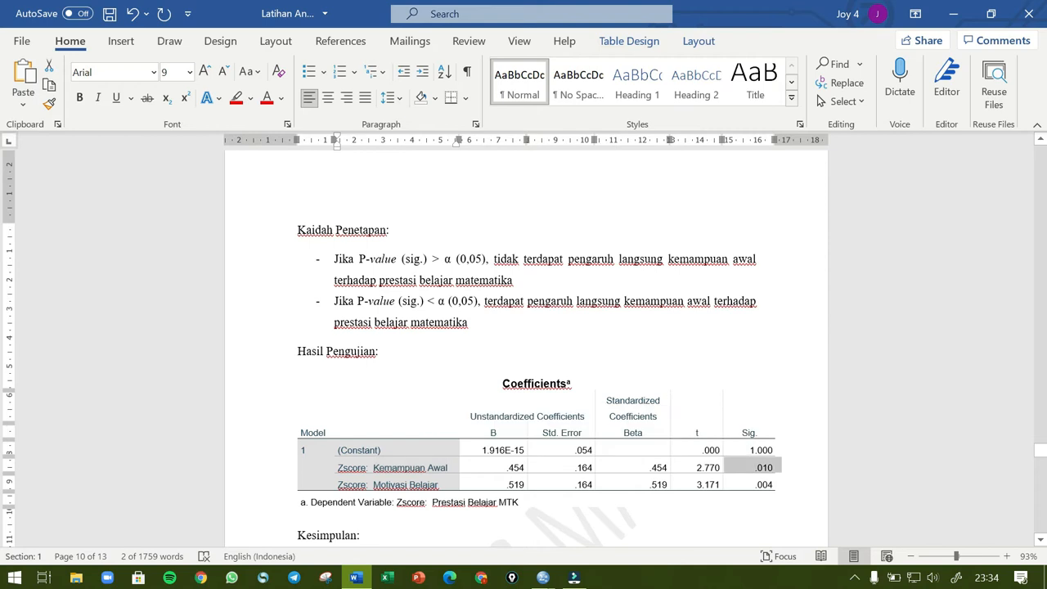
pyautogui.click(236, 98)
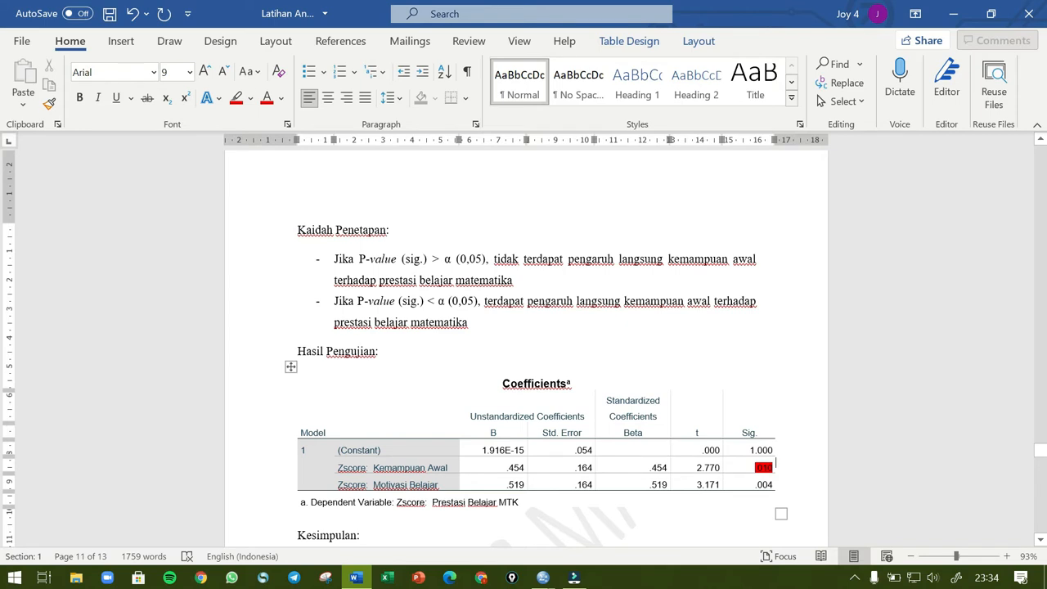
# Step: Correct the P-value in the second hypothesis's Kesimpulan to 0,010 and add the missing closing parenthesis after 0,05
pyautogui.scroll(-3, 622, 472)
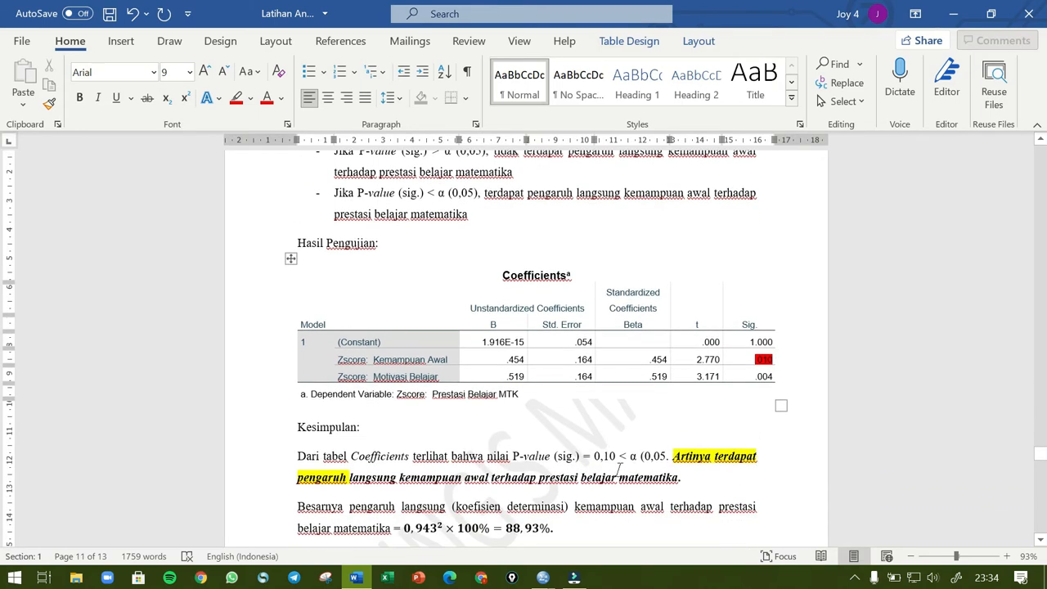
pyautogui.click(605, 455)
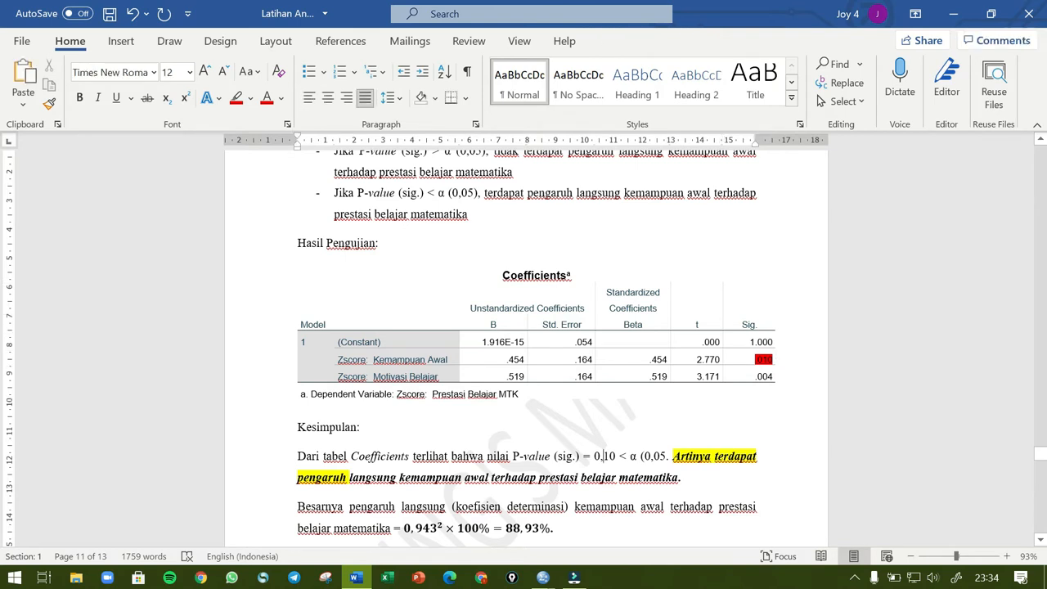
pyautogui.write('0')
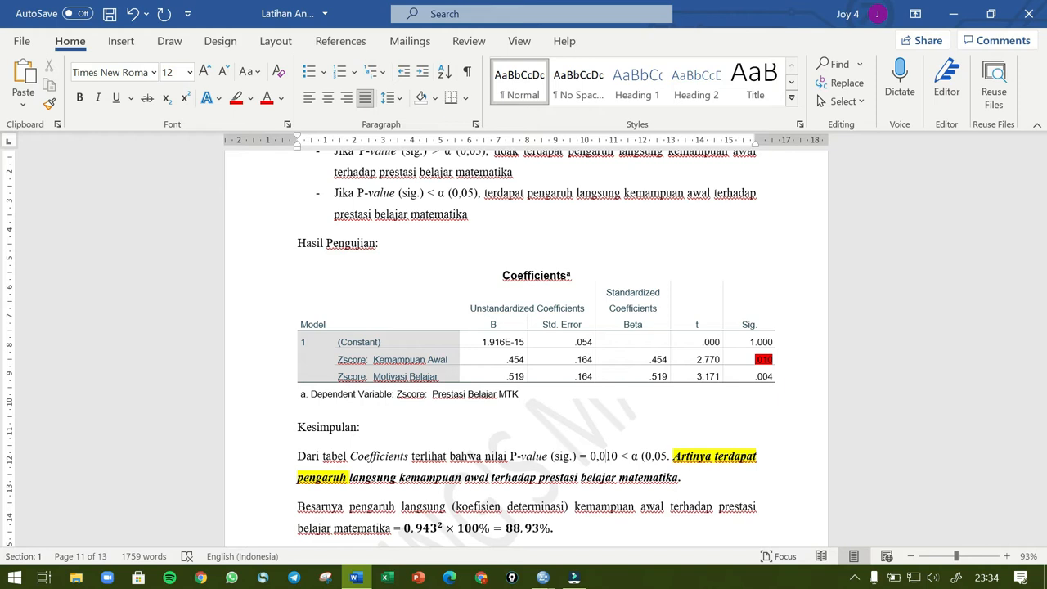
pyautogui.press('Right')
pyautogui.press('Right')
pyautogui.press('Right')
pyautogui.press('Right')
pyautogui.press('Right')
pyautogui.press('Right')
pyautogui.press('Right')
pyautogui.press('Right')
pyautogui.press('Right')
pyautogui.press('Right')
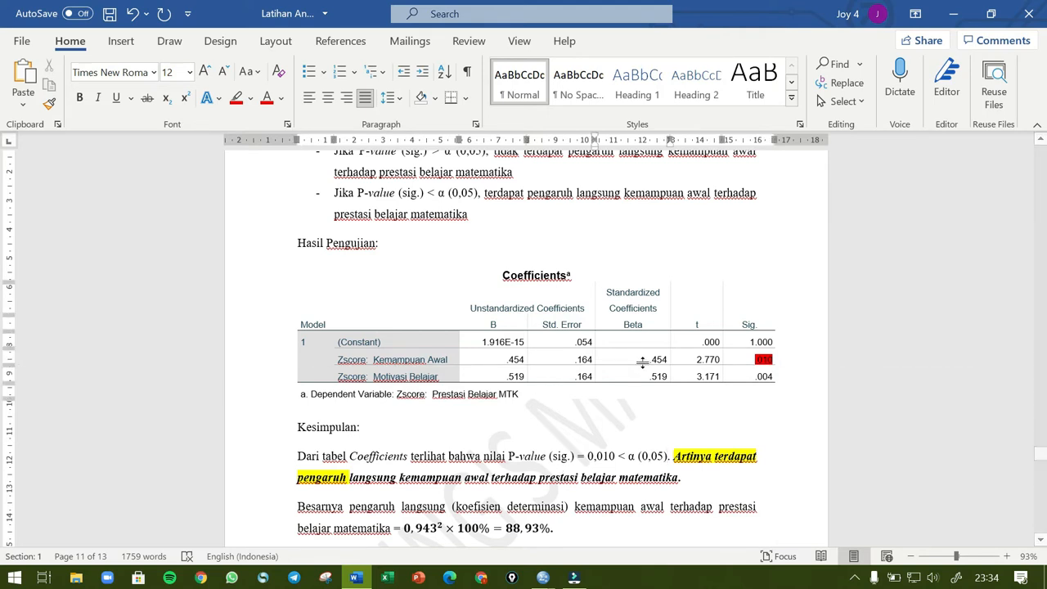
# Step: Highlight the standardized Beta of Zscore: Kemampuan Awal in turquoise
pyautogui.moveTo(648, 360); pyautogui.dragTo(669, 361)
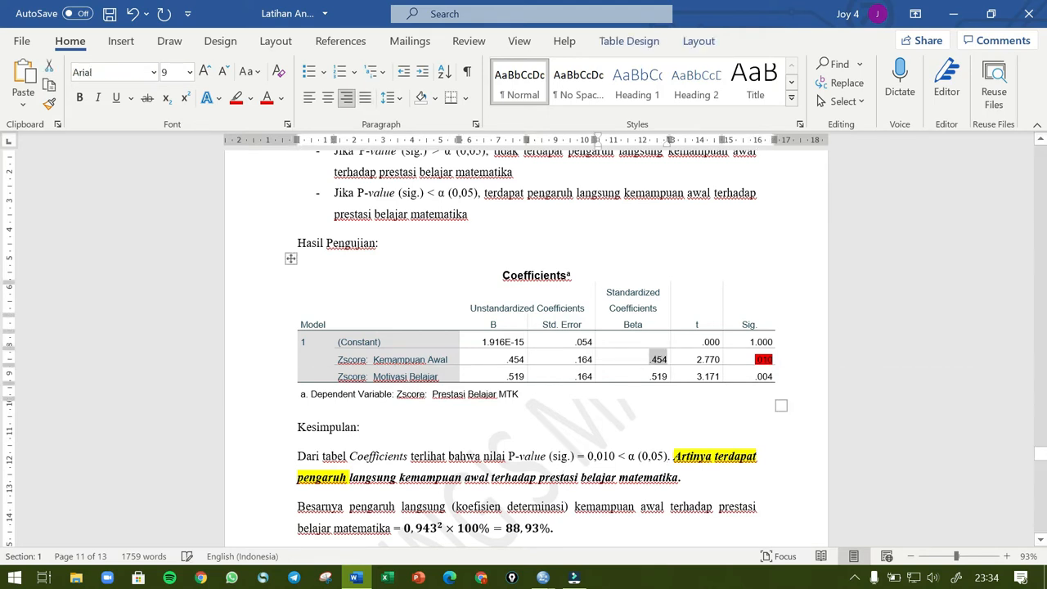
pyautogui.click(251, 99)
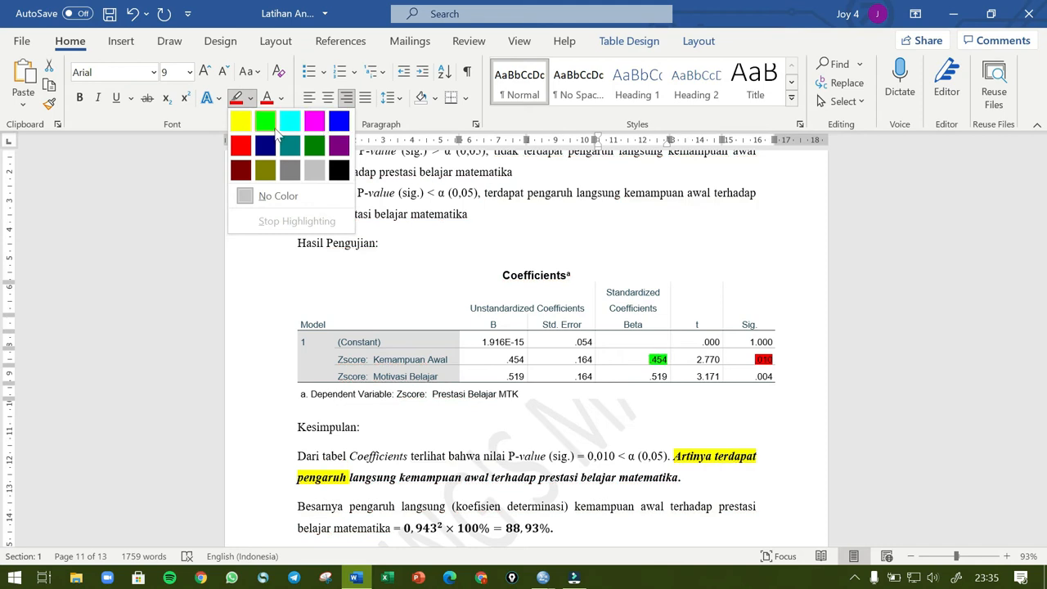
pyautogui.click(288, 125)
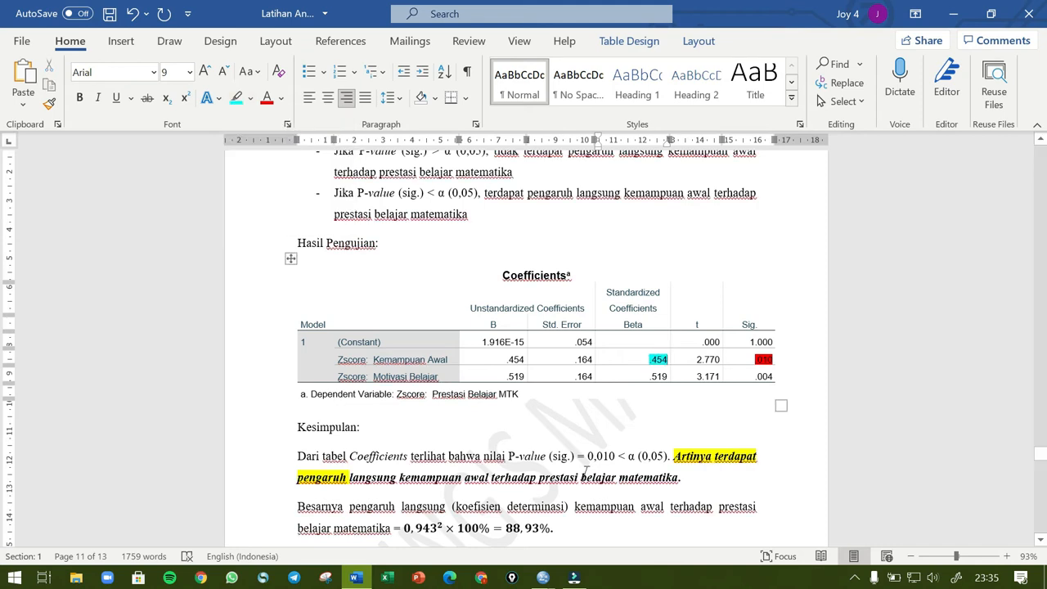
# Step: Replace the squared coefficient in the second hypothesis's direct effect equation with 0,454
pyautogui.click(478, 528)
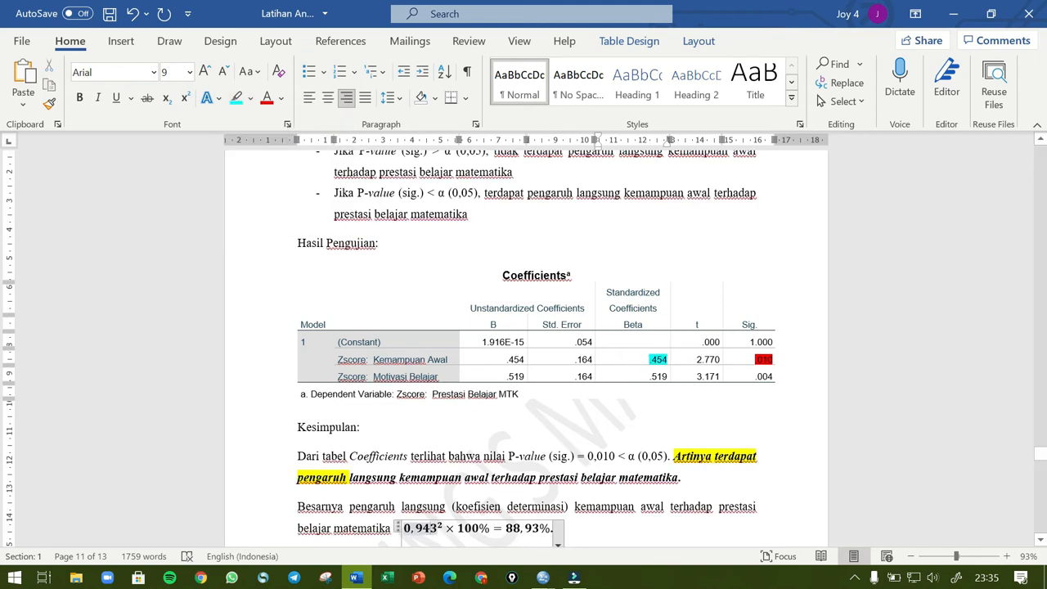
pyautogui.click(438, 529)
pyautogui.moveTo(438, 529); pyautogui.dragTo(404, 529)
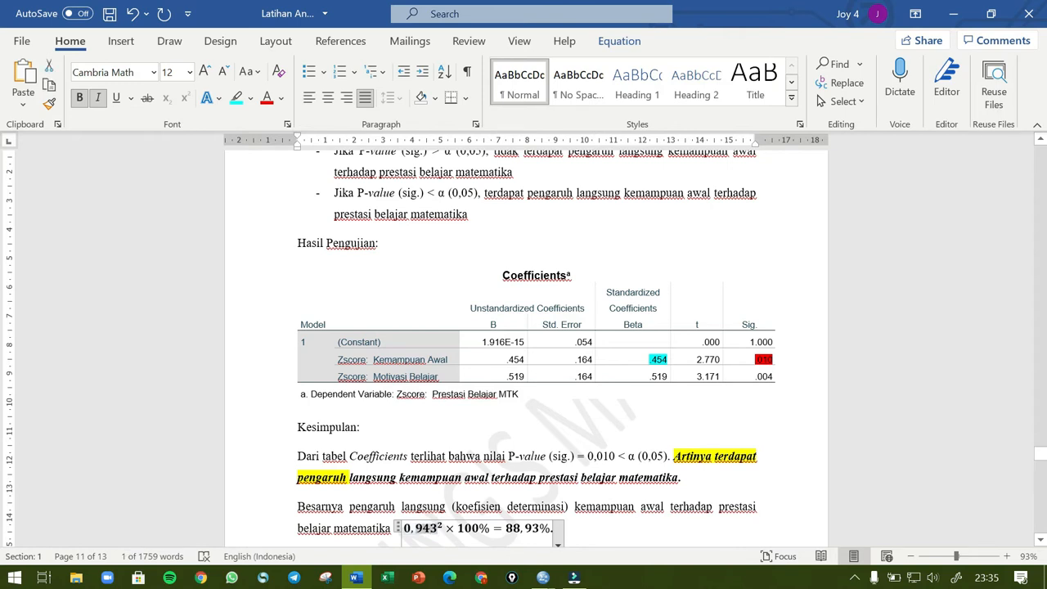
pyautogui.write('0,454')
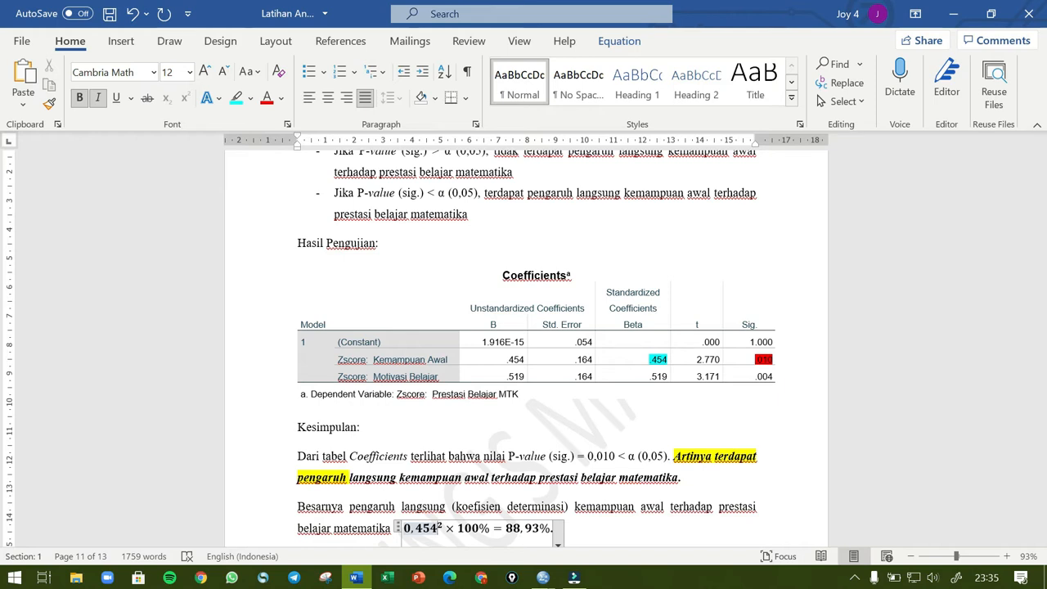
# Step: Set the percentage result of the second hypothesis's direct effect equation to 20,61%
pyautogui.click(533, 529)
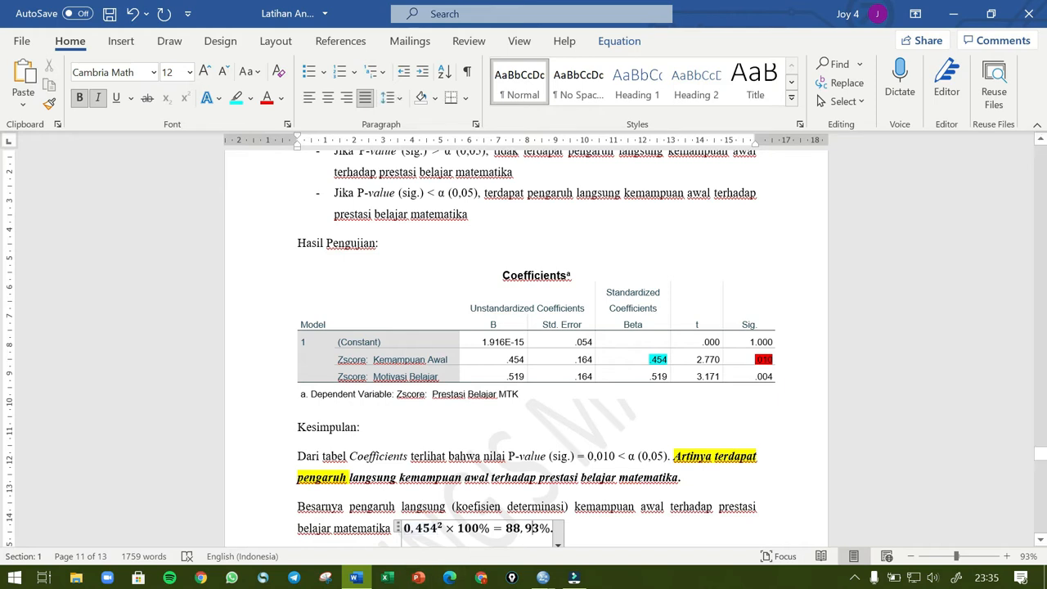
pyautogui.hotkey('shift', 'Left')
pyautogui.hotkey('shift', 'Left')
pyautogui.write('20')
pyautogui.press('Right')
pyautogui.press('Right')
pyautogui.press('Right')
pyautogui.hotkey('shift', 'Left')
pyautogui.hotkey('shift', 'Left')
pyautogui.write('61')
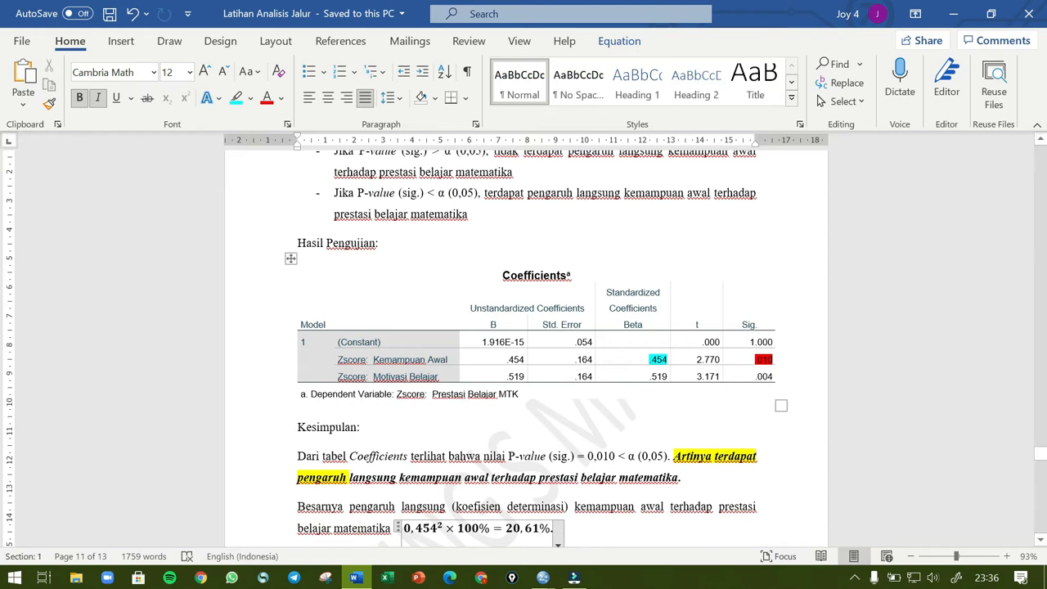
# Step: Copy the second hypothesis's Coefficients table and paste it above Kesimpulan in the third hypothesis section
pyautogui.click(292, 260)
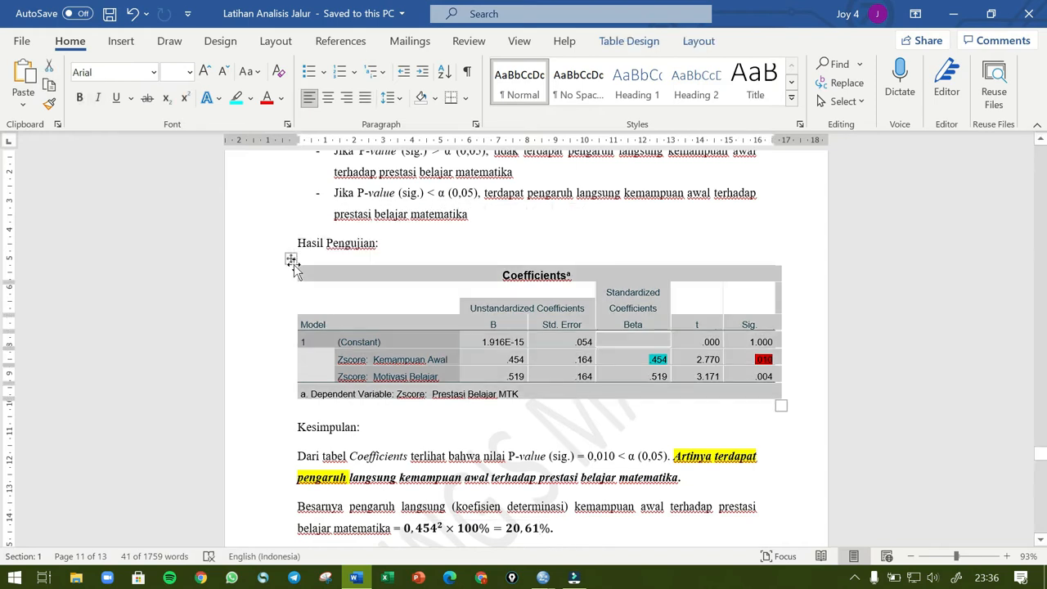
pyautogui.scroll(-9, 524, 343)
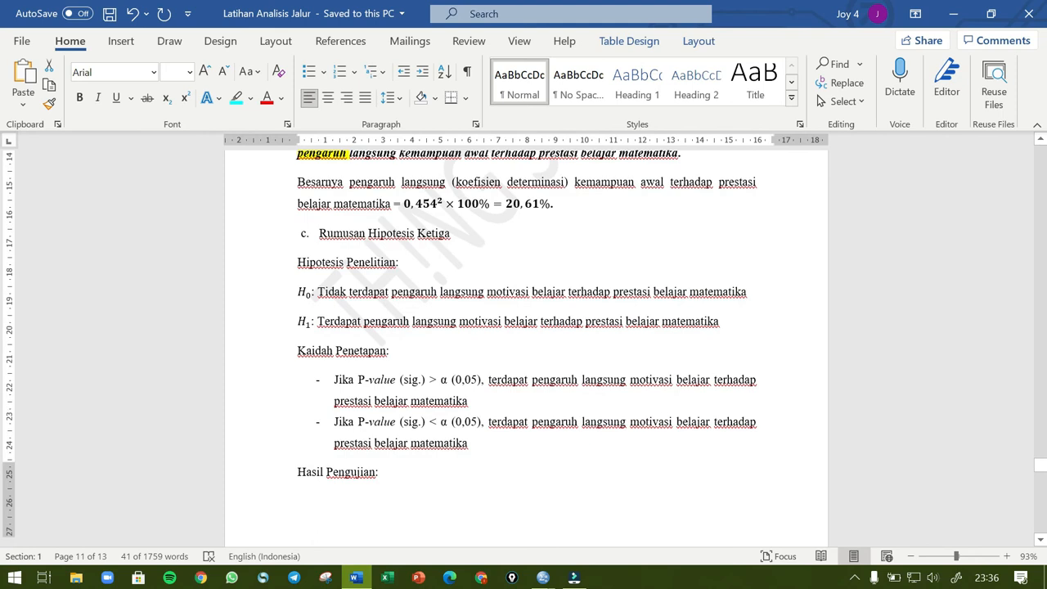
pyautogui.scroll(-5, 524, 344)
pyautogui.click(298, 344)
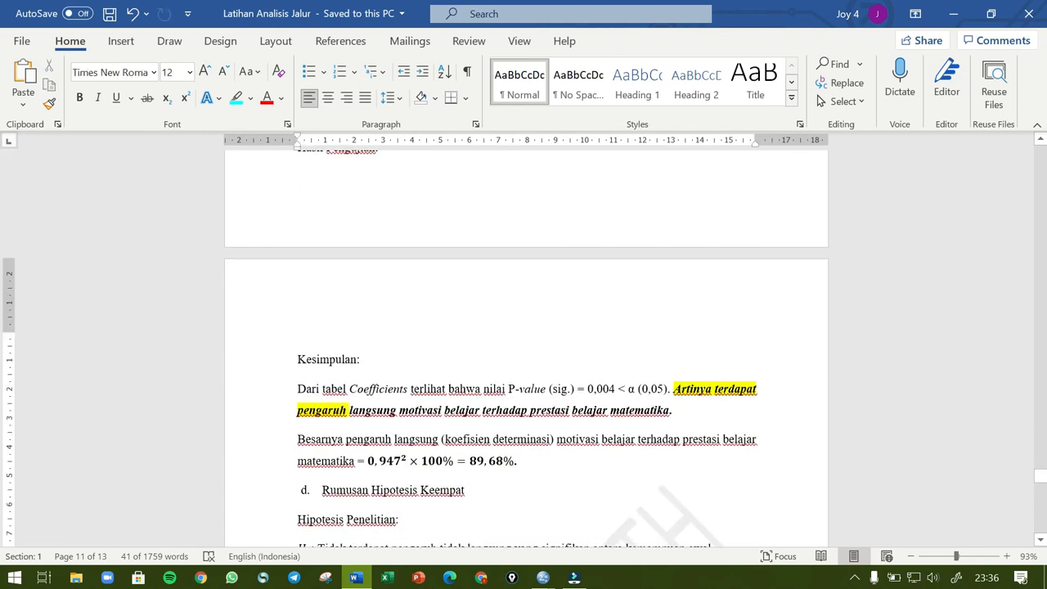
pyautogui.hotkey('ctrl', 'v')
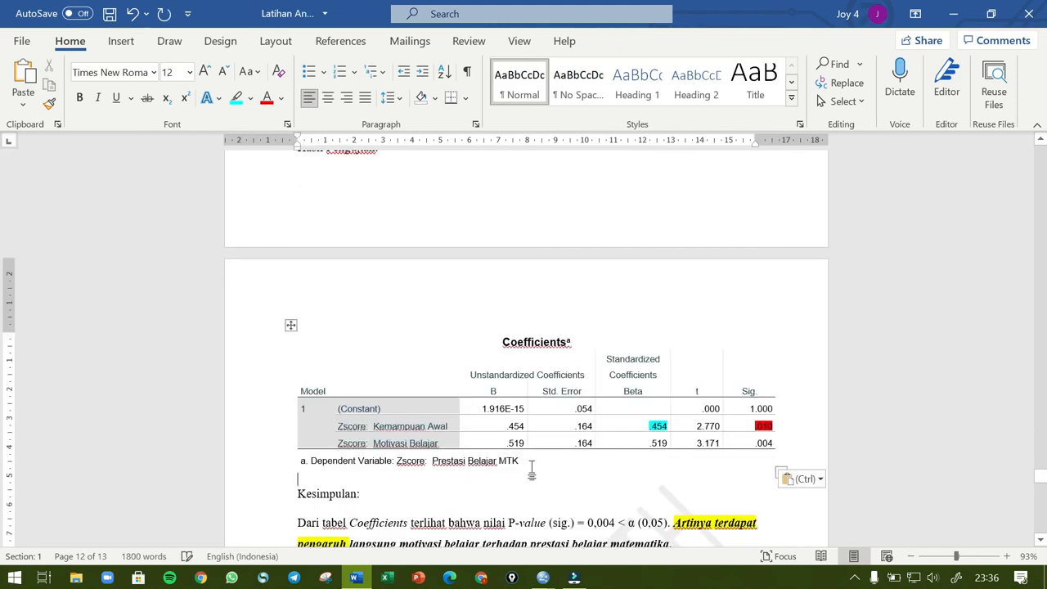
# Step: Remove the highlighting from the Zscore: Kemampuan Awal row in the third hypothesis's Coefficients table
pyautogui.moveTo(655, 426); pyautogui.dragTo(754, 427)
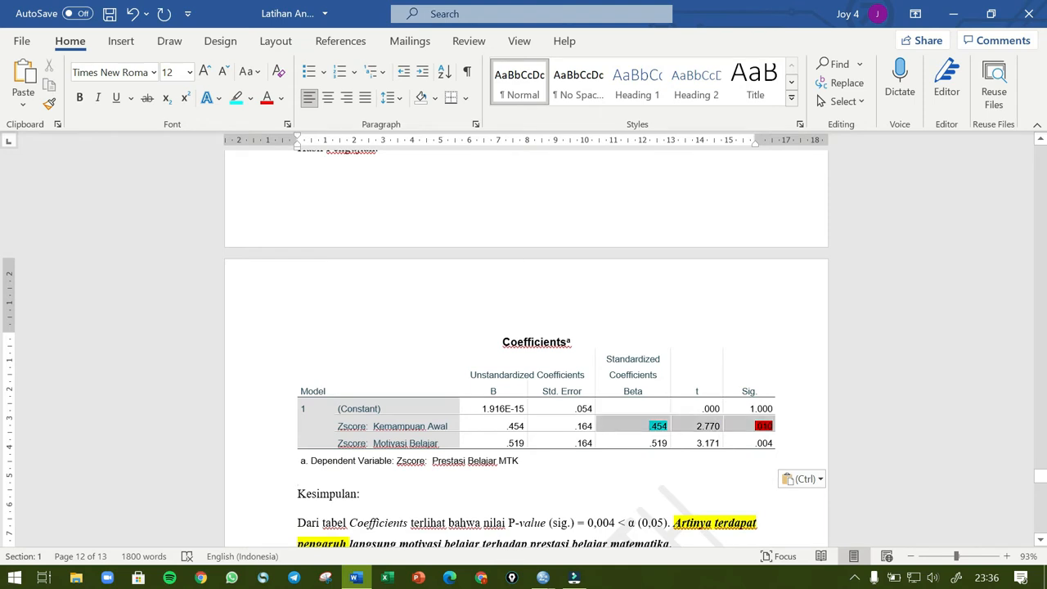
pyautogui.click(254, 99)
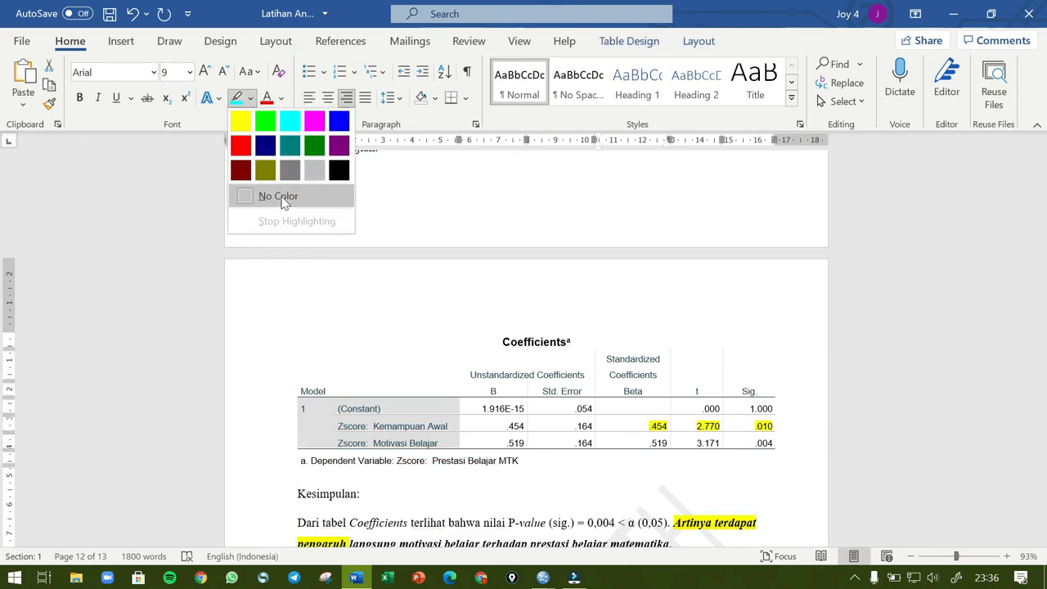
pyautogui.click(256, 195)
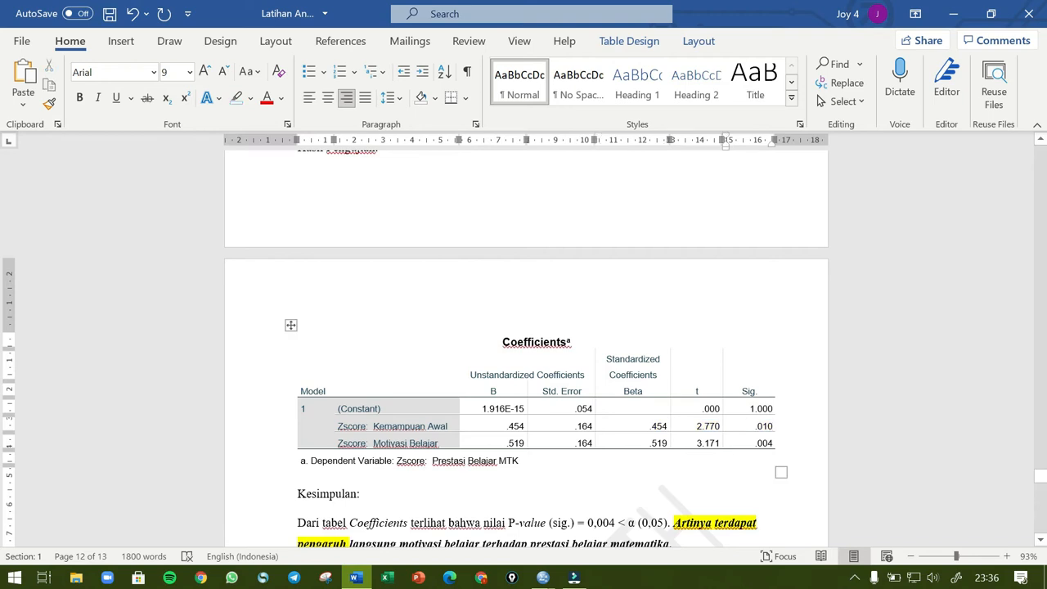
pyautogui.scroll(-2, 727, 446)
pyautogui.scroll(6, 728, 446)
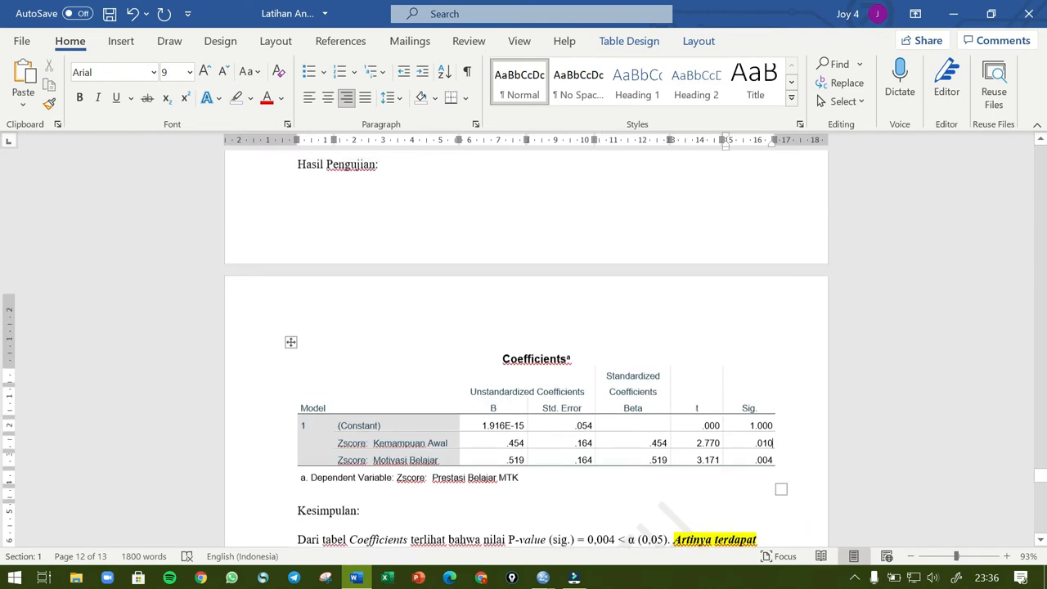
# Step: Highlight the Sig. value of the Zscore: Motivasi Belajar row in red in the third hypothesis's Coefficients table
pyautogui.scroll(4, 728, 455)
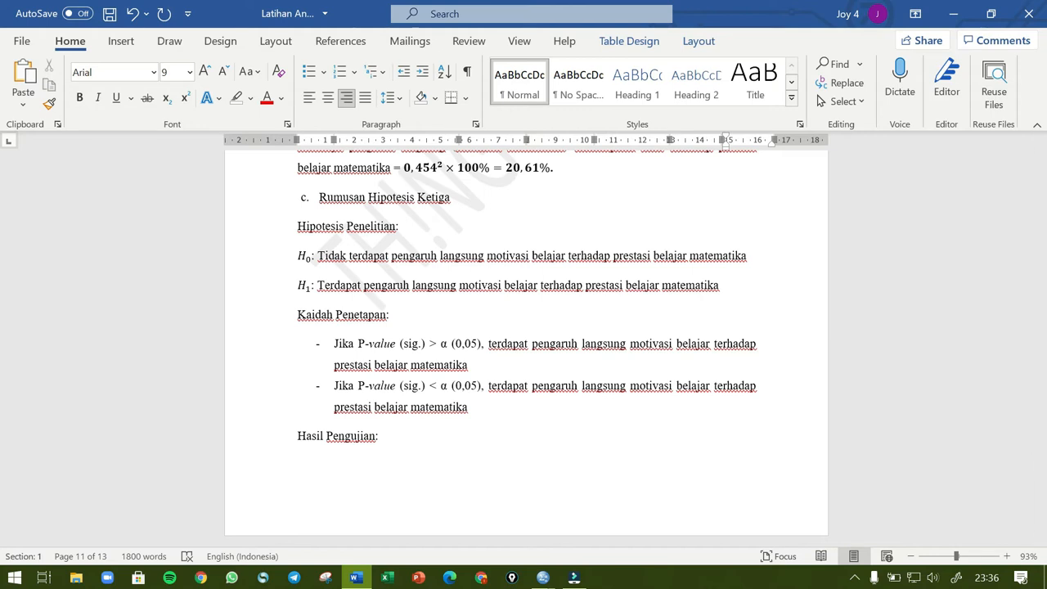
pyautogui.scroll(-10, 725, 451)
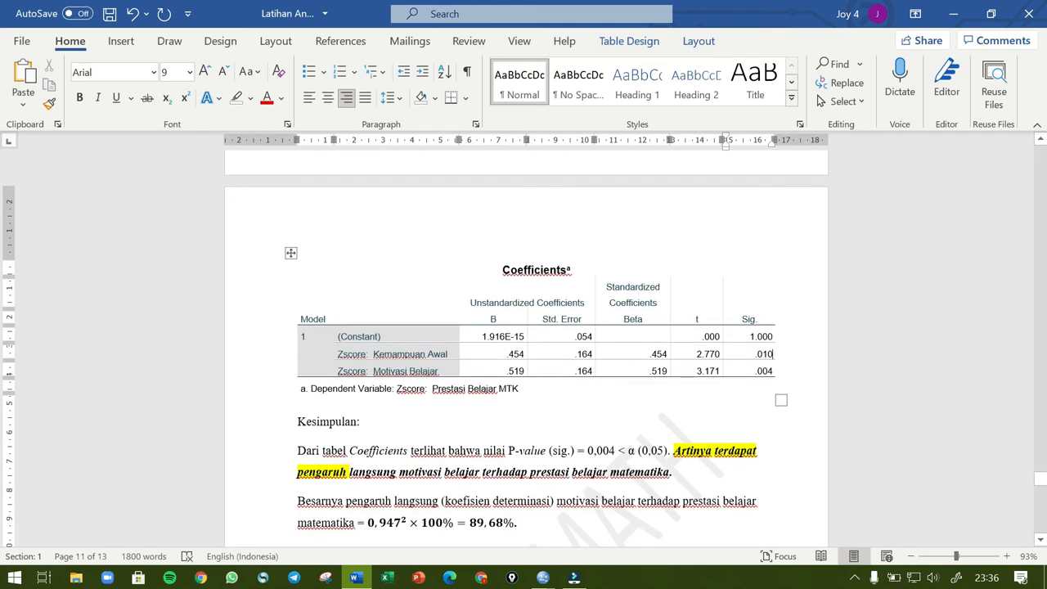
pyautogui.click(410, 372)
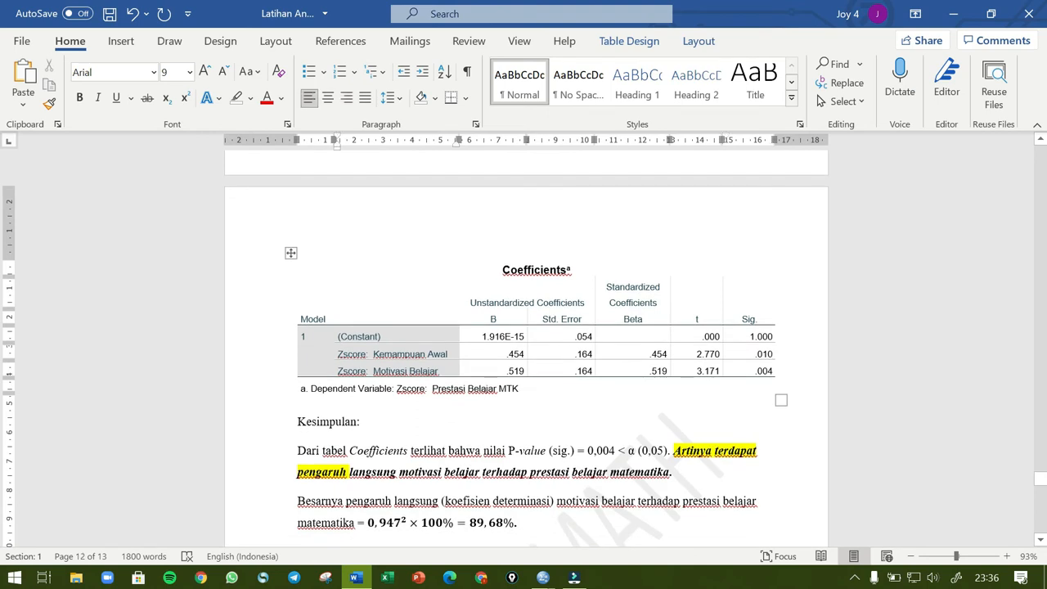
pyautogui.click(427, 389)
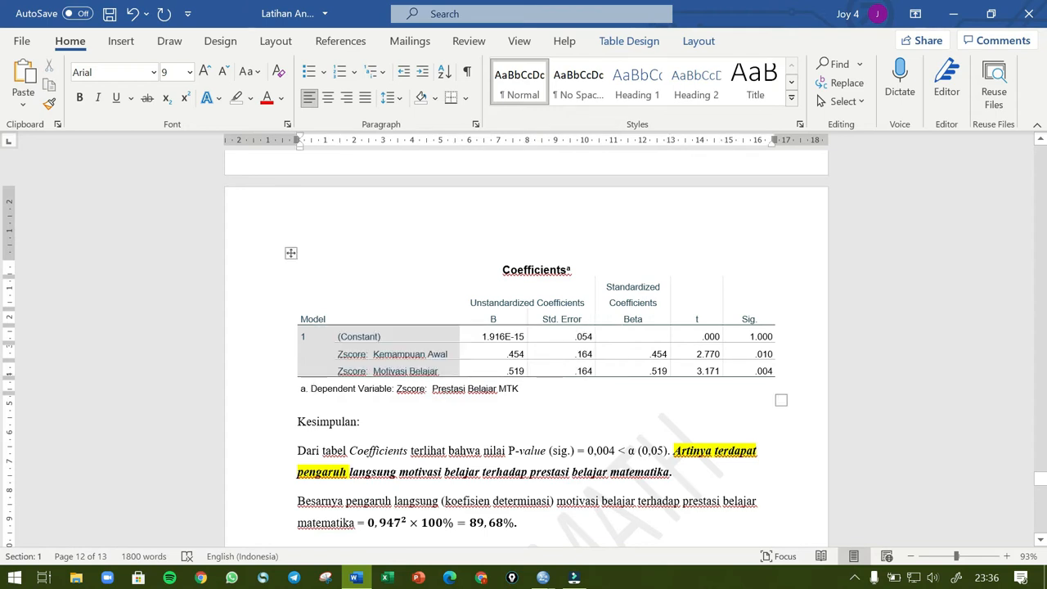
pyautogui.moveTo(756, 372); pyautogui.dragTo(776, 371)
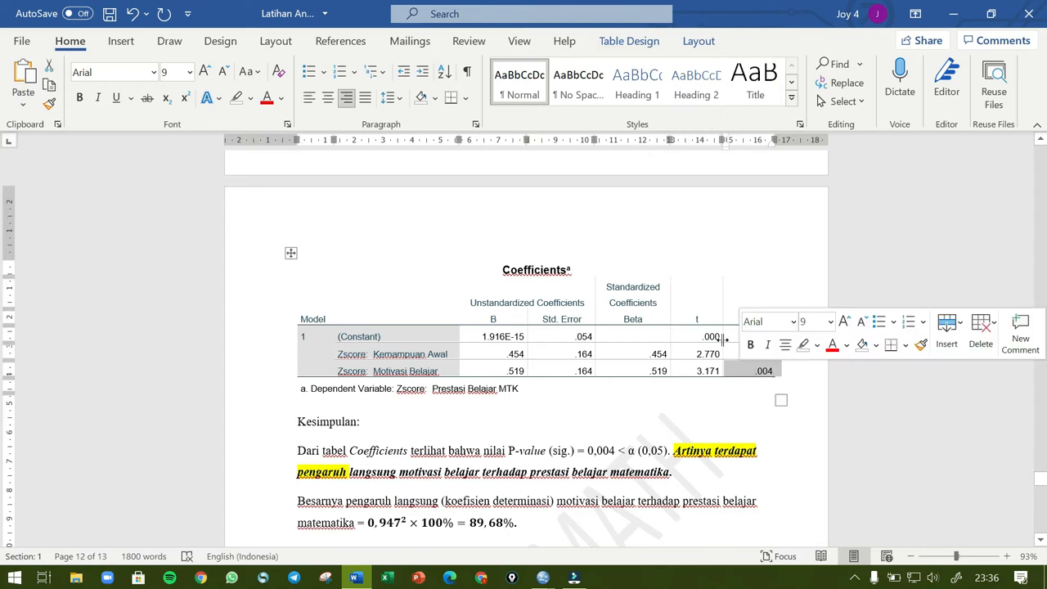
pyautogui.click(256, 100)
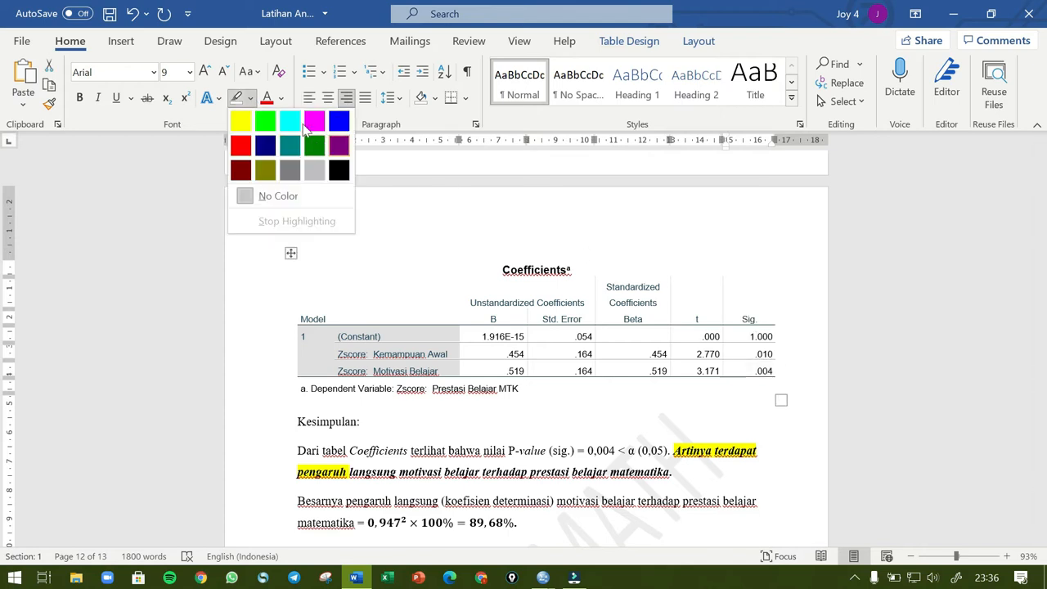
pyautogui.click(244, 144)
# Step: Highlight the standardized Beta of the Zscore: Motivasi Belajar row in bright green in the third hypothesis's Coefficients table
pyautogui.scroll(-2, 622, 393)
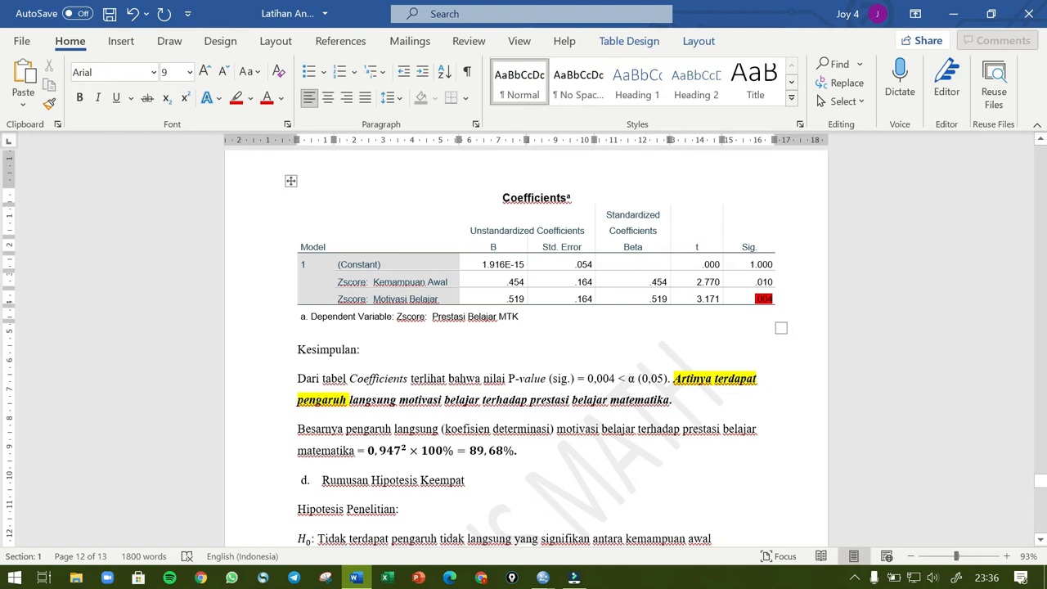
pyautogui.scroll(10, 645, 379)
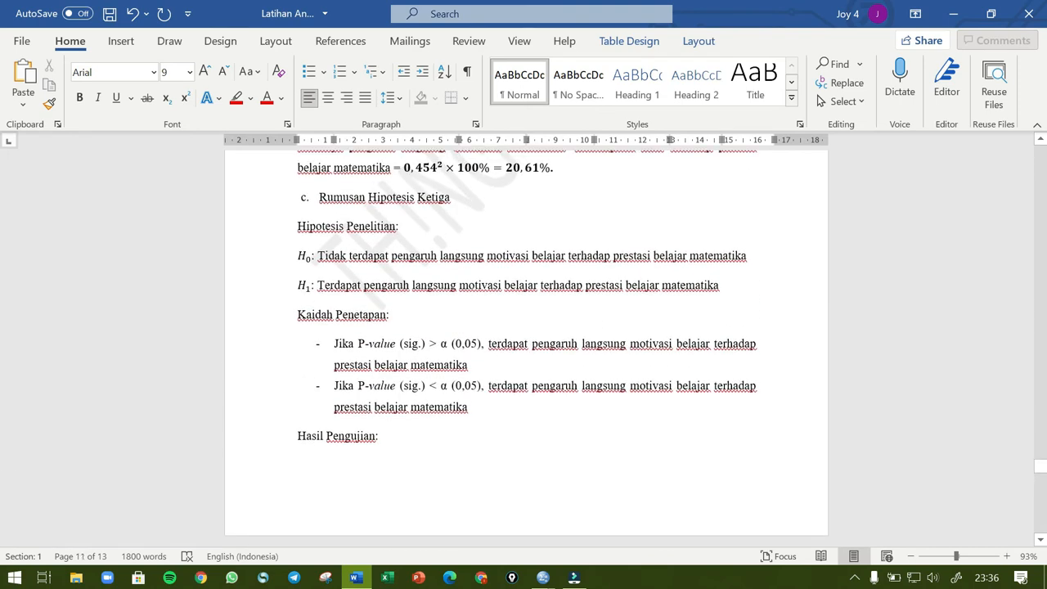
pyautogui.scroll(-6, 459, 399)
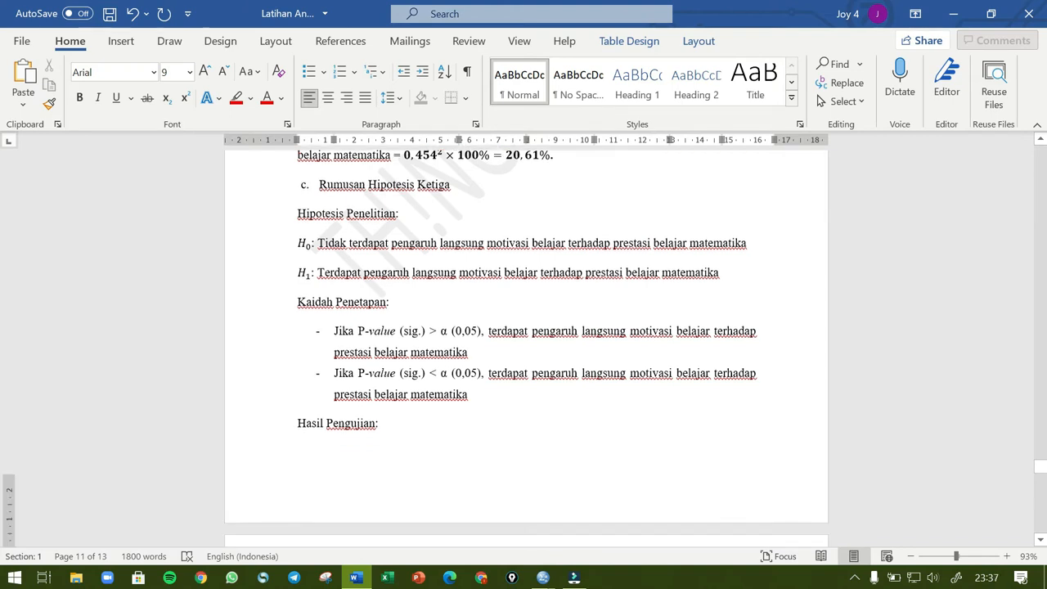
pyautogui.scroll(-2, 459, 400)
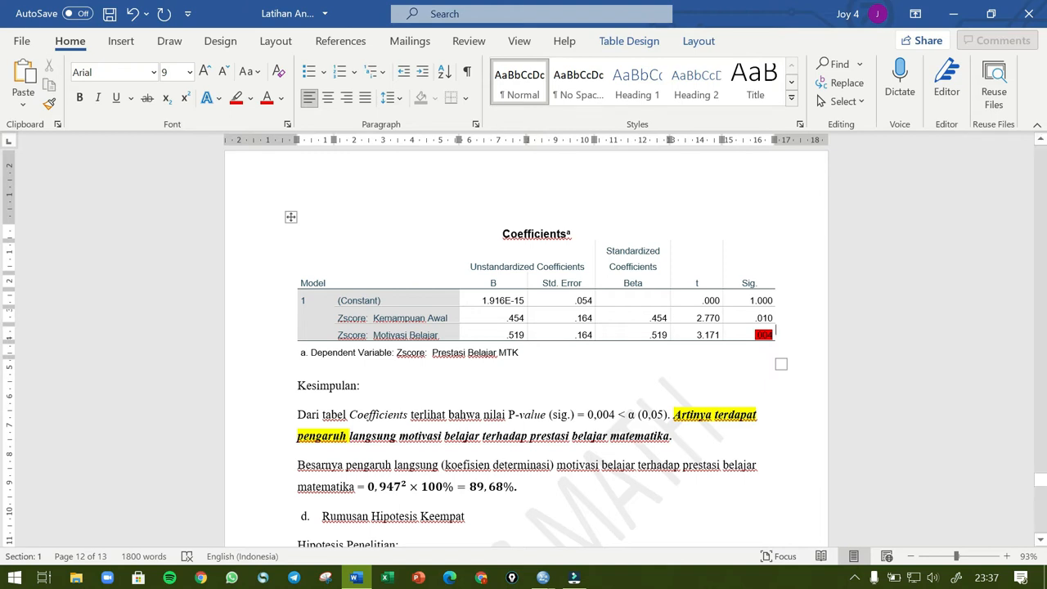
pyautogui.doubleClick(659, 335)
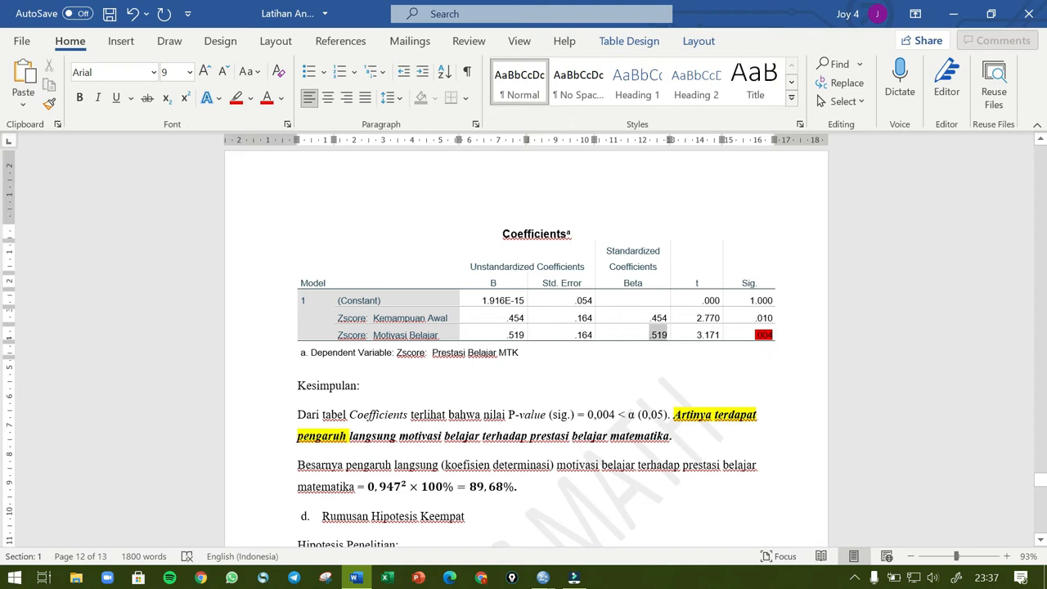
pyautogui.click(252, 98)
pyautogui.click(265, 121)
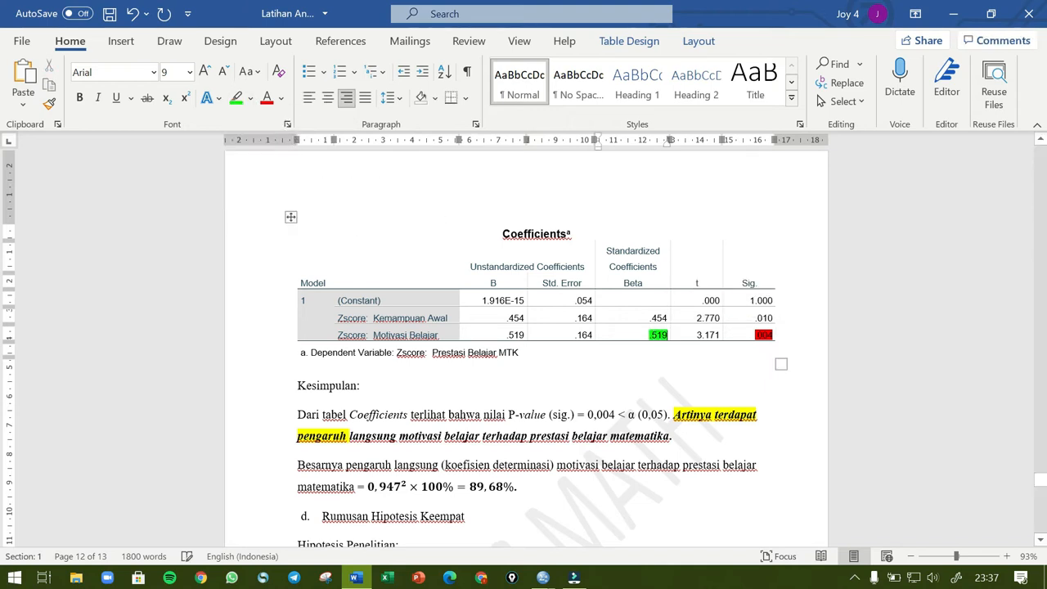
# Step: Replace the squared coefficient in the third hypothesis's direct effect equation with 0,519
pyautogui.click(395, 487)
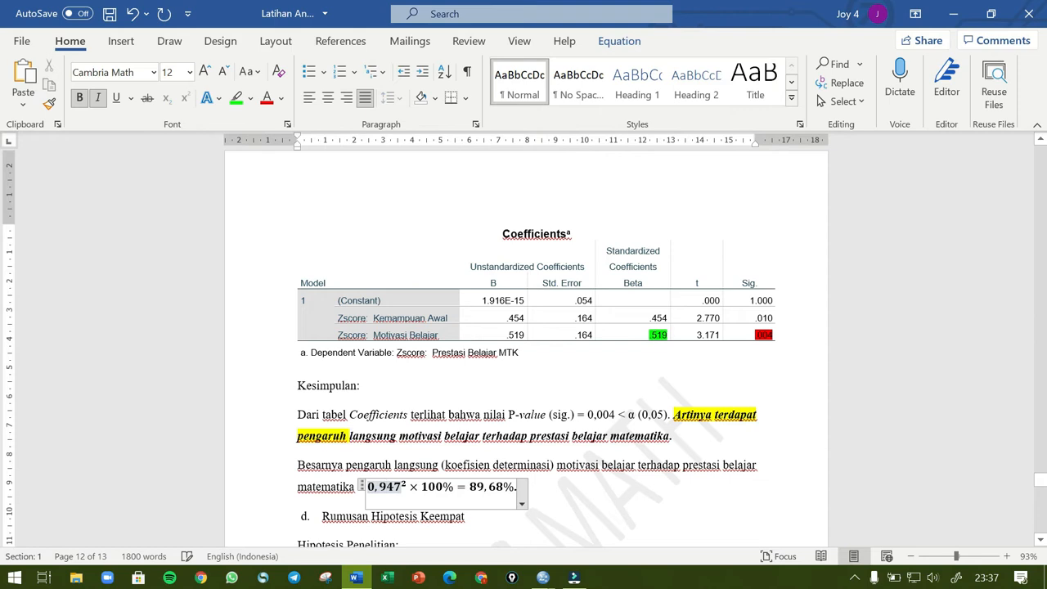
pyautogui.doubleClick(395, 487)
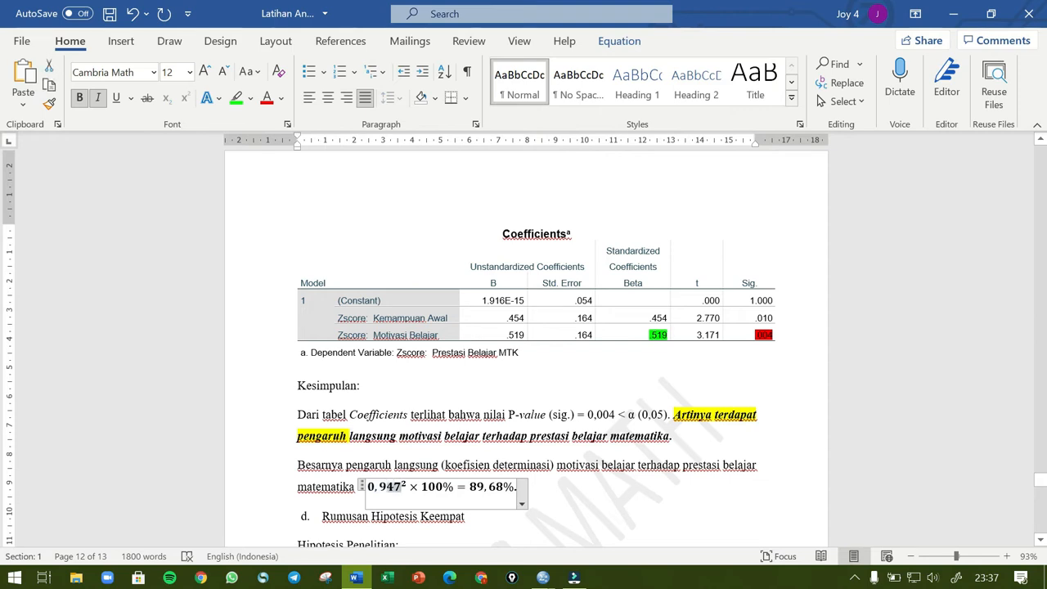
pyautogui.write('519')
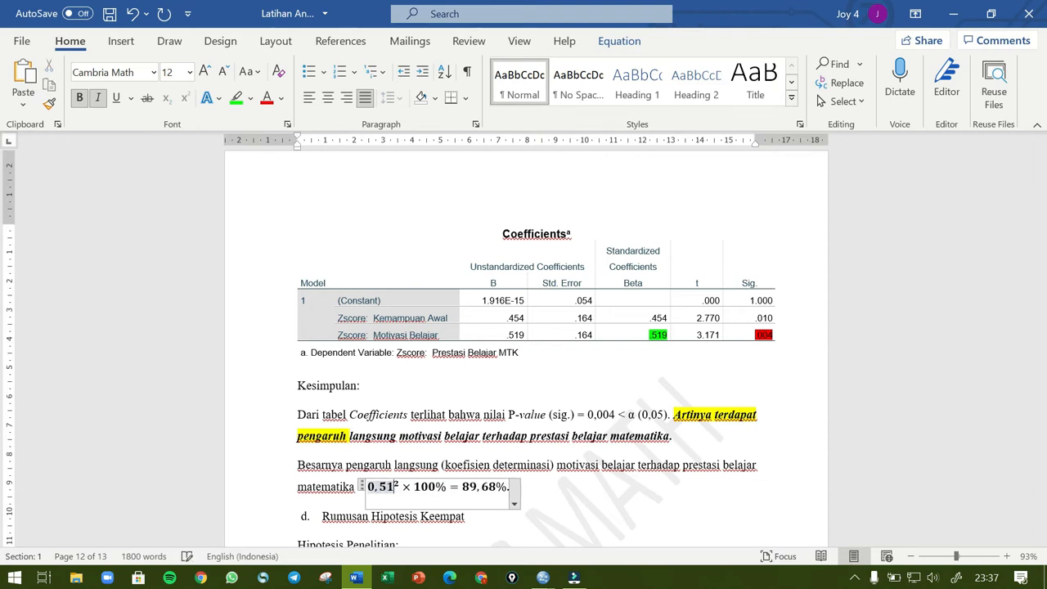
# Step: Set the percentage result of the third hypothesis's direct effect equation to 26,94% and save the document
pyautogui.press('Right')
pyautogui.press('Right')
pyautogui.press('Right')
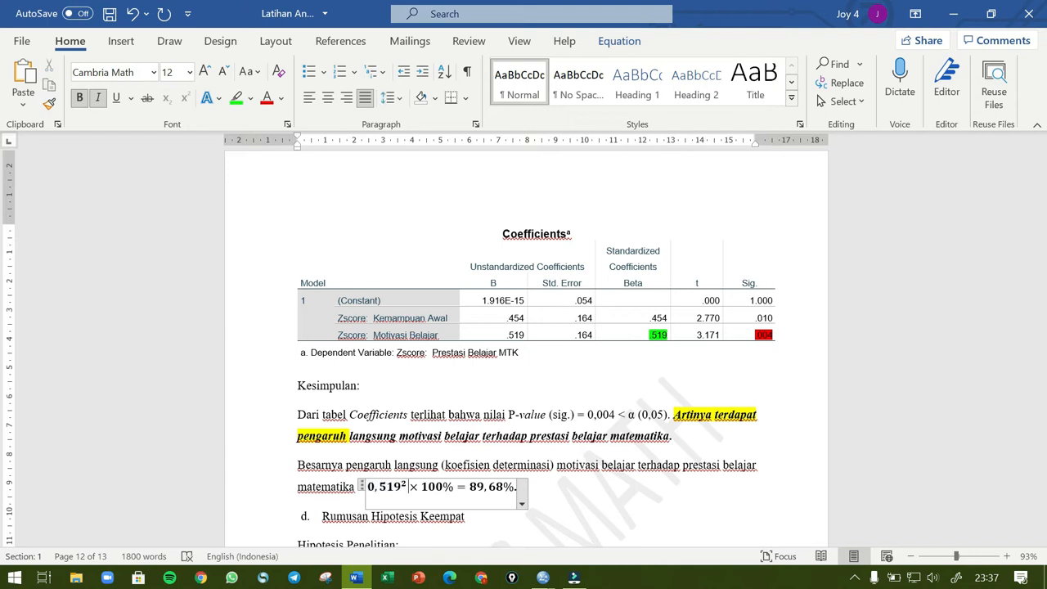
pyautogui.press('Right')
pyautogui.press('Right')
pyautogui.press('Right')
pyautogui.press('Right')
pyautogui.press('Right')
pyautogui.hotkey('shift', 'Right')
pyautogui.write('26,94')
pyautogui.hotkey('ctrl', 's')
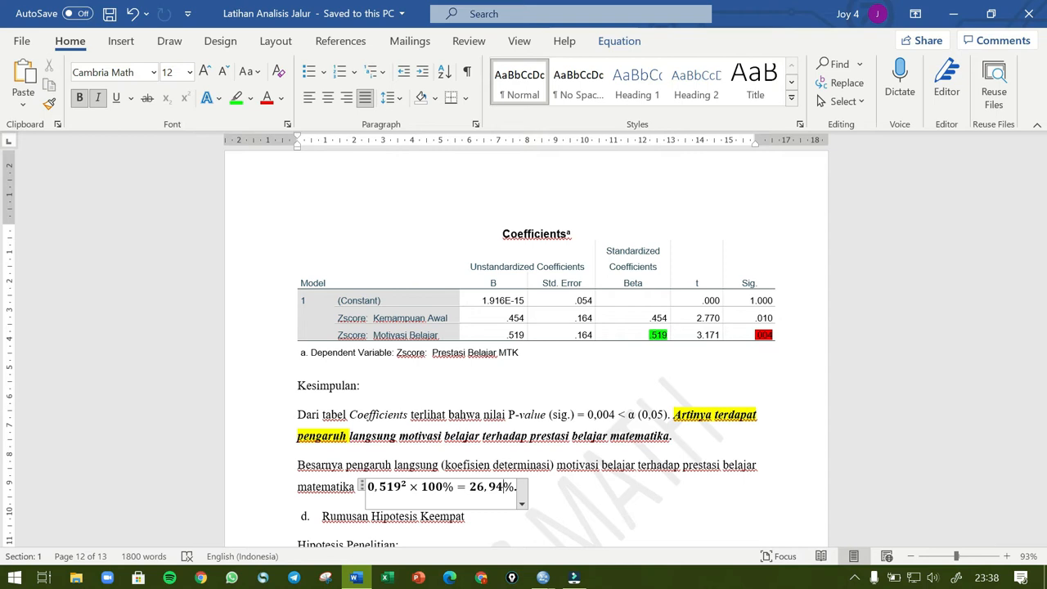
# Step: Justify the H0 and H1 statements under Hipotesis Penelitian in the fourth hypothesis section
pyautogui.scroll(-5, 436, 370)
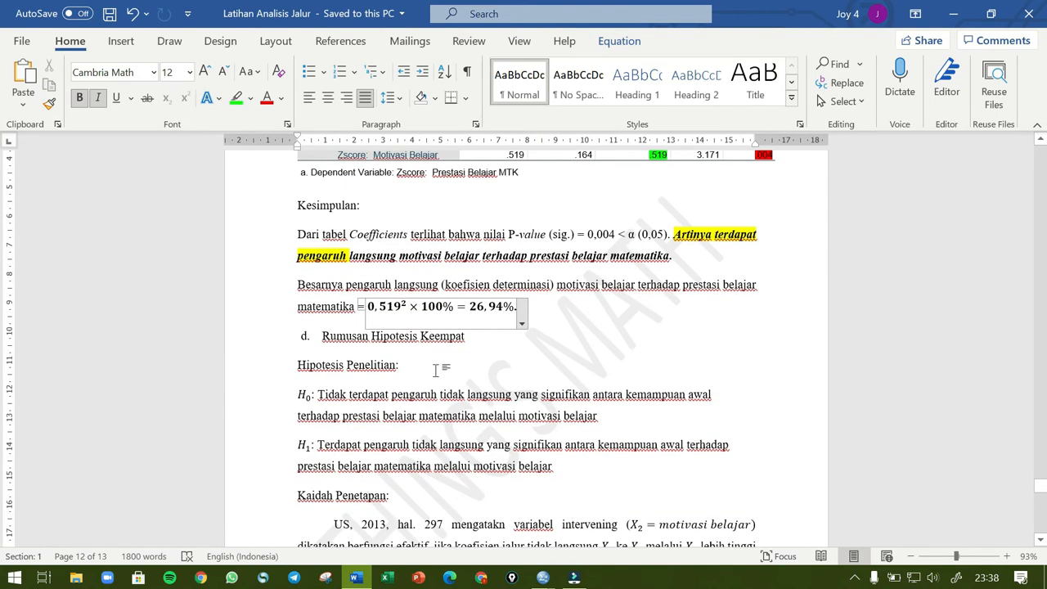
pyautogui.click(437, 370)
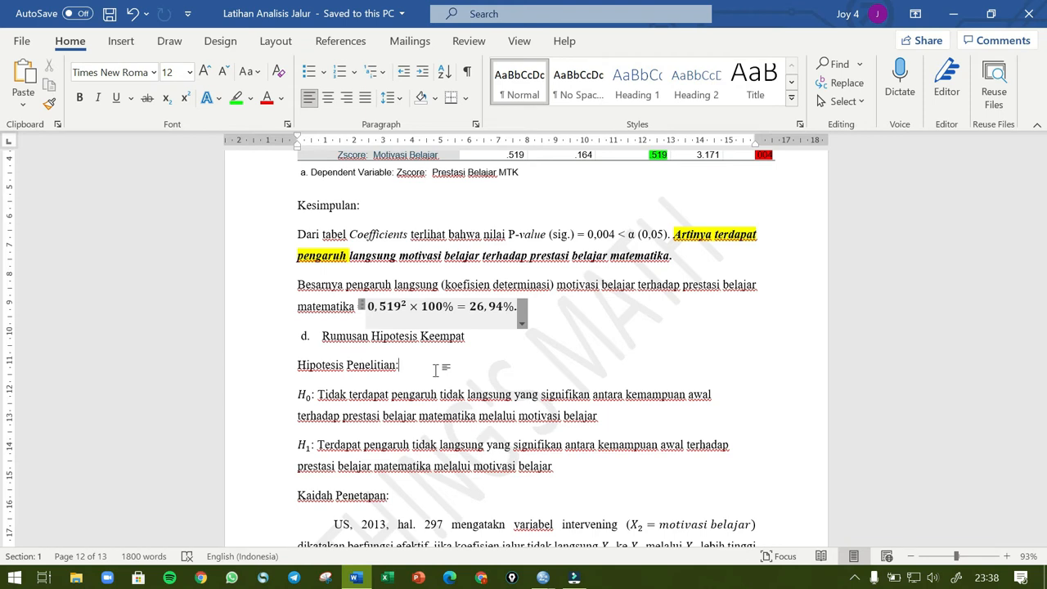
pyautogui.moveTo(599, 415); pyautogui.dragTo(318, 395)
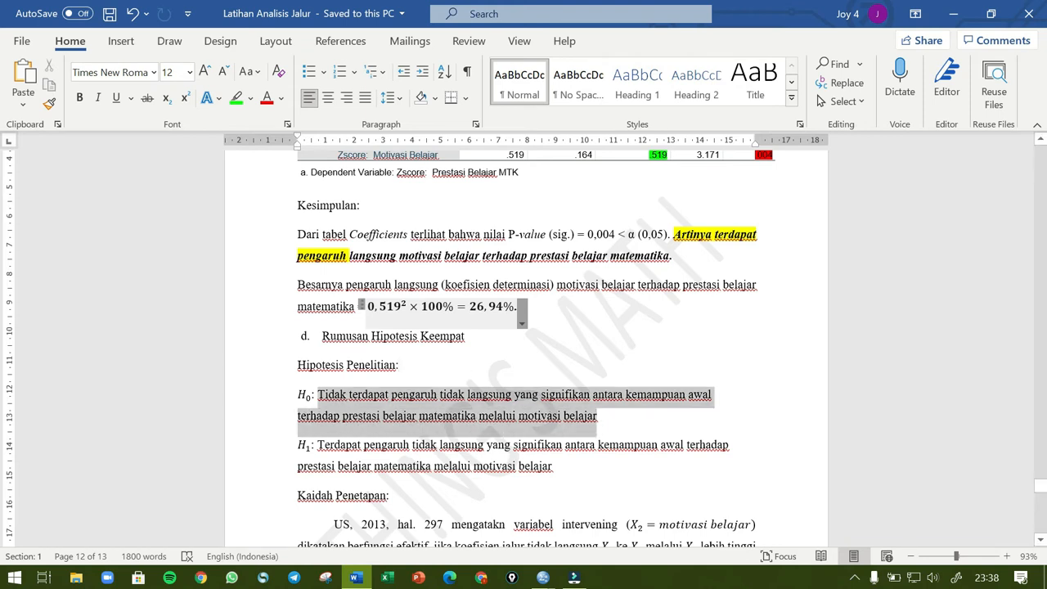
pyautogui.click(365, 98)
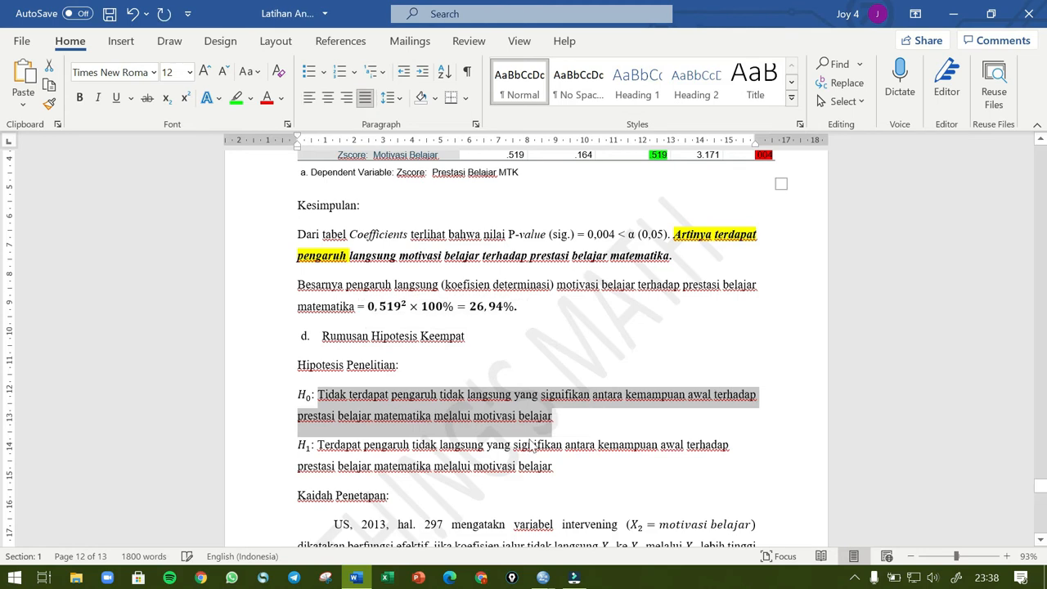
pyautogui.moveTo(552, 466); pyautogui.dragTo(318, 445)
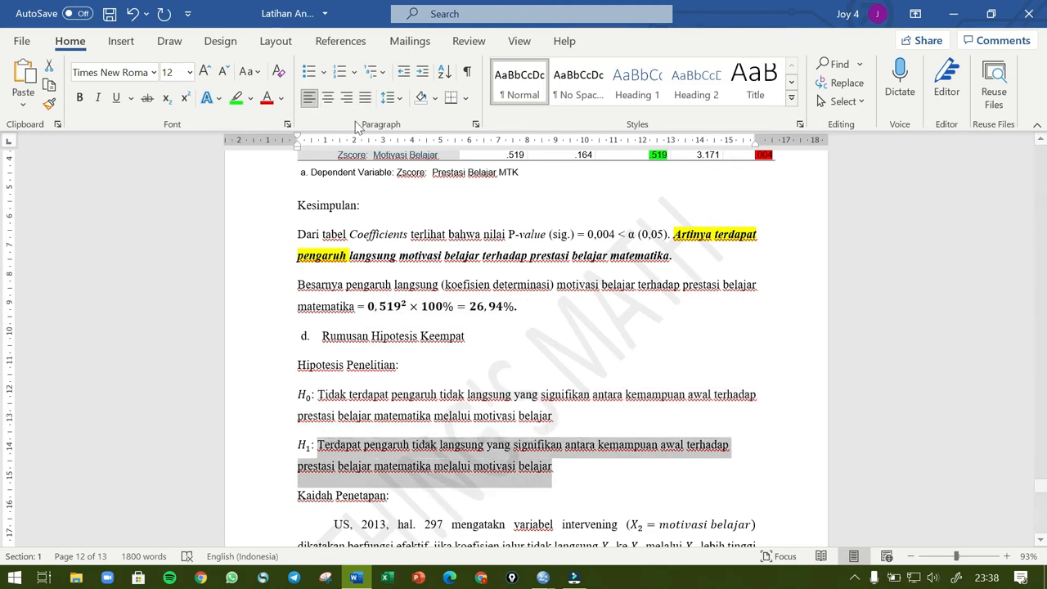
pyautogui.click(365, 98)
pyautogui.click(554, 466)
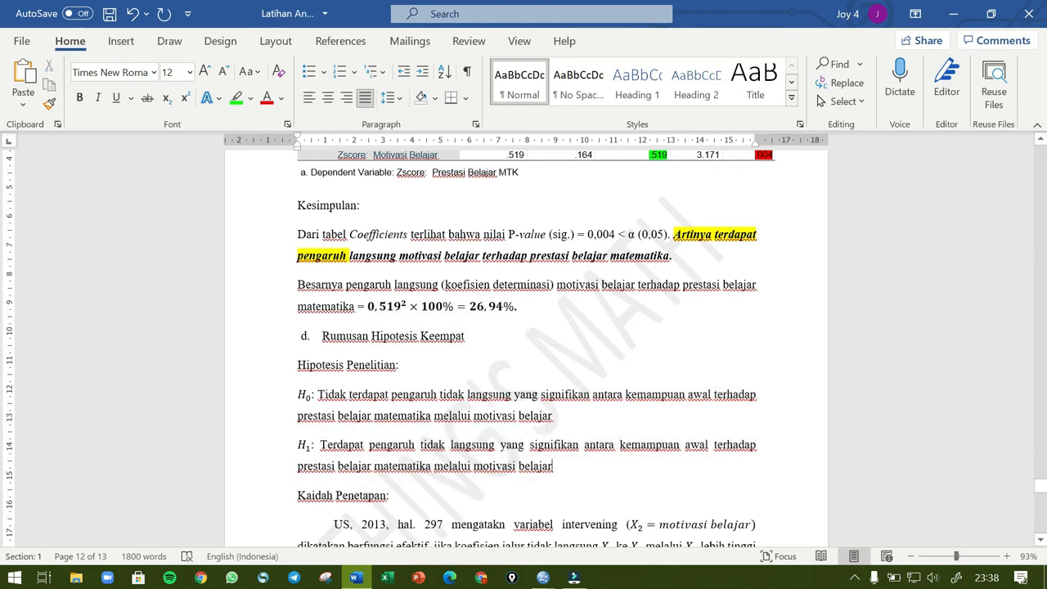
# Step: Correct "mengatakn" to "mengatakan" in the fourth hypothesis's Kaidah Penetapan paragraph and save the document
pyautogui.scroll(-1, 554, 465)
pyautogui.scroll(-3, 705, 423)
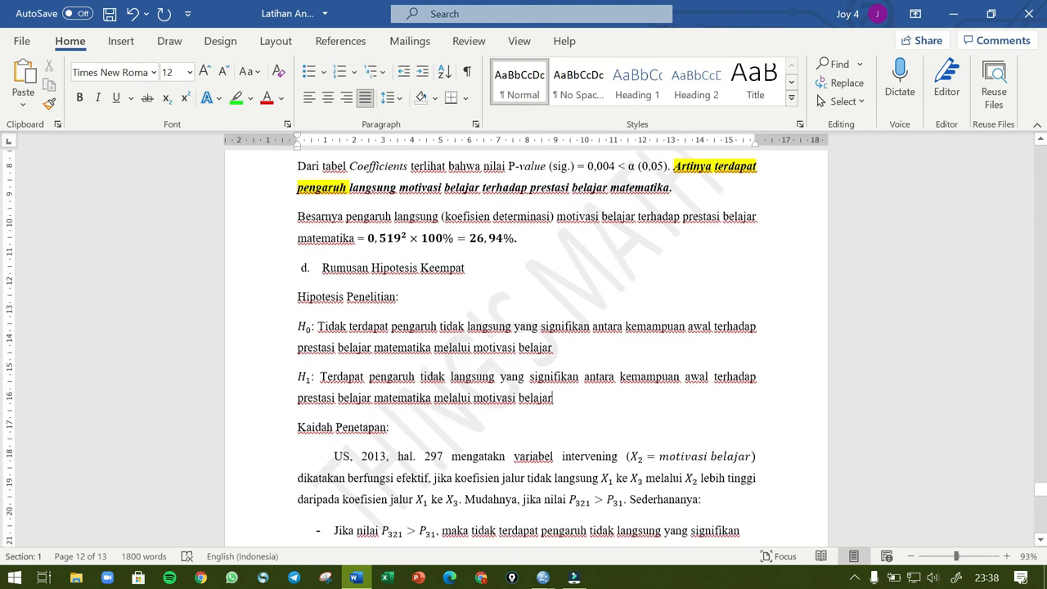
pyautogui.click(704, 423)
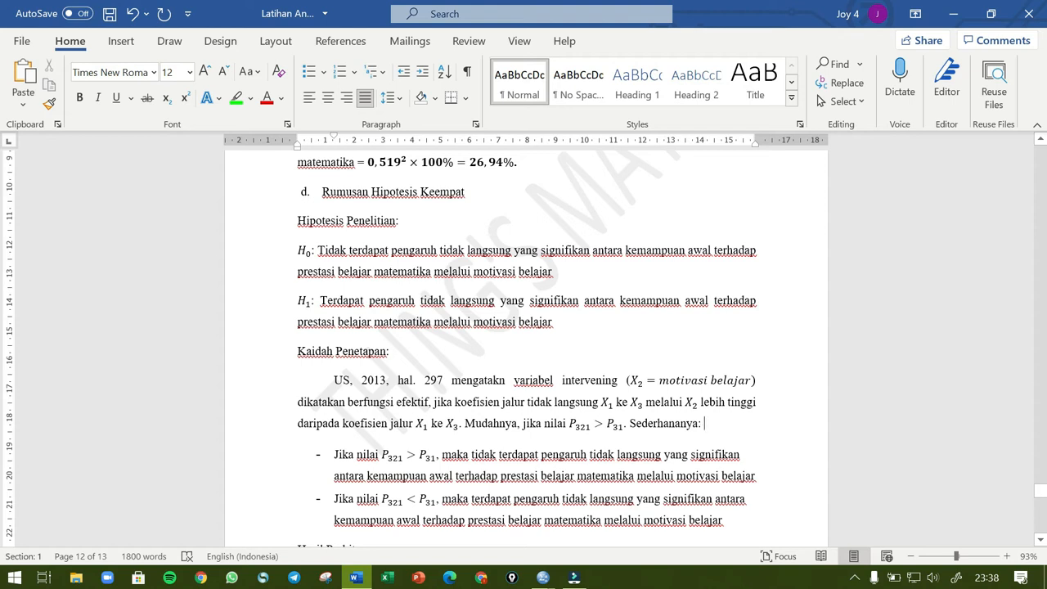
pyautogui.click(499, 380)
pyautogui.write('a')
pyautogui.hotkey('ctrl', 's')
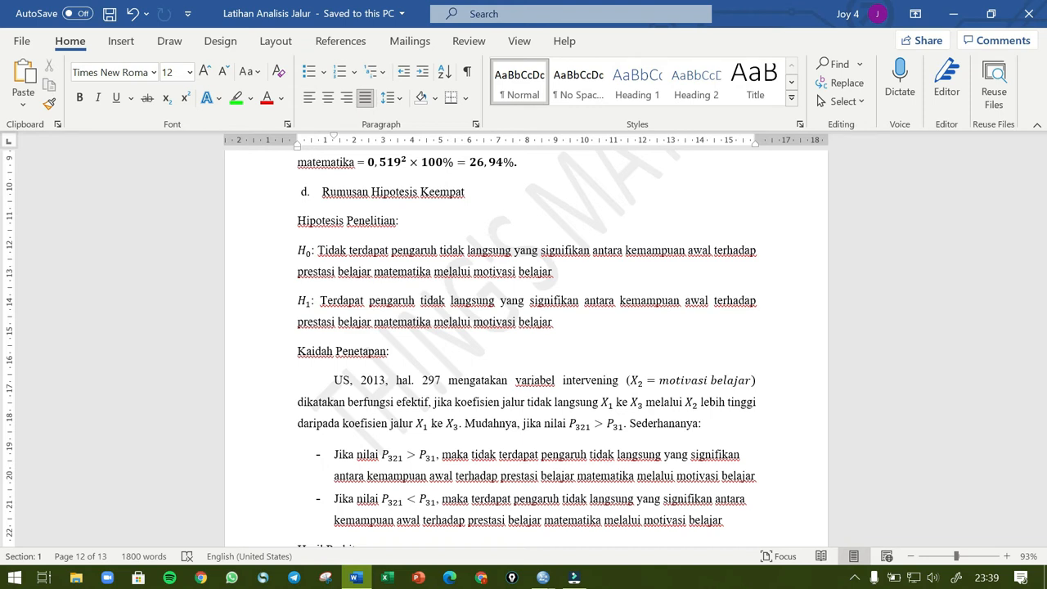
# Step: Add a line reading "Nilai koefisien jalur" below the direct effect equation in the first hypothesis's Kesimpulan
pyautogui.scroll(2, 524, 343)
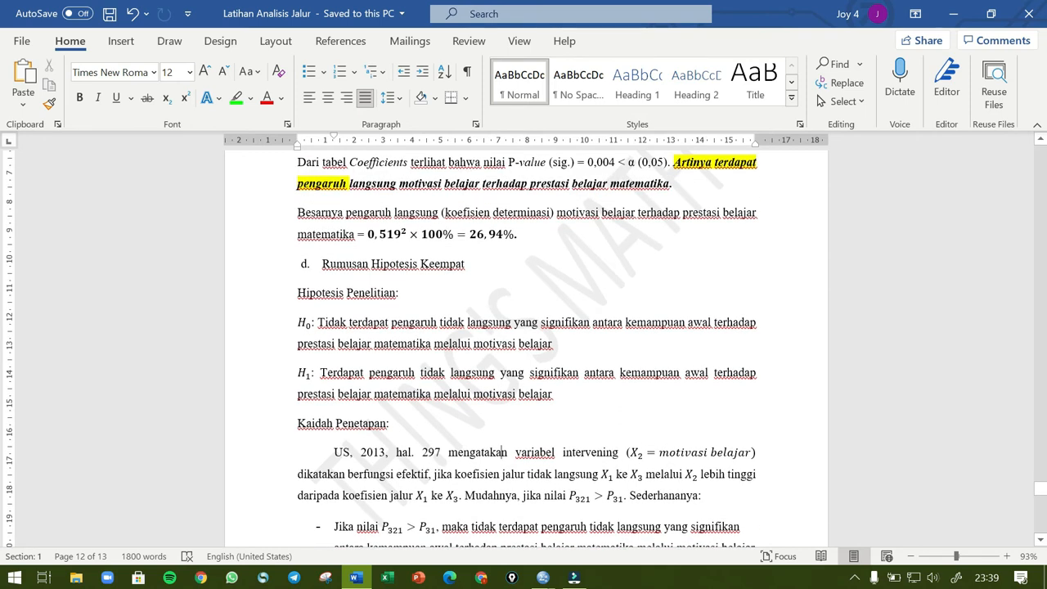
pyautogui.scroll(2, 524, 344)
pyautogui.scroll(9, 518, 336)
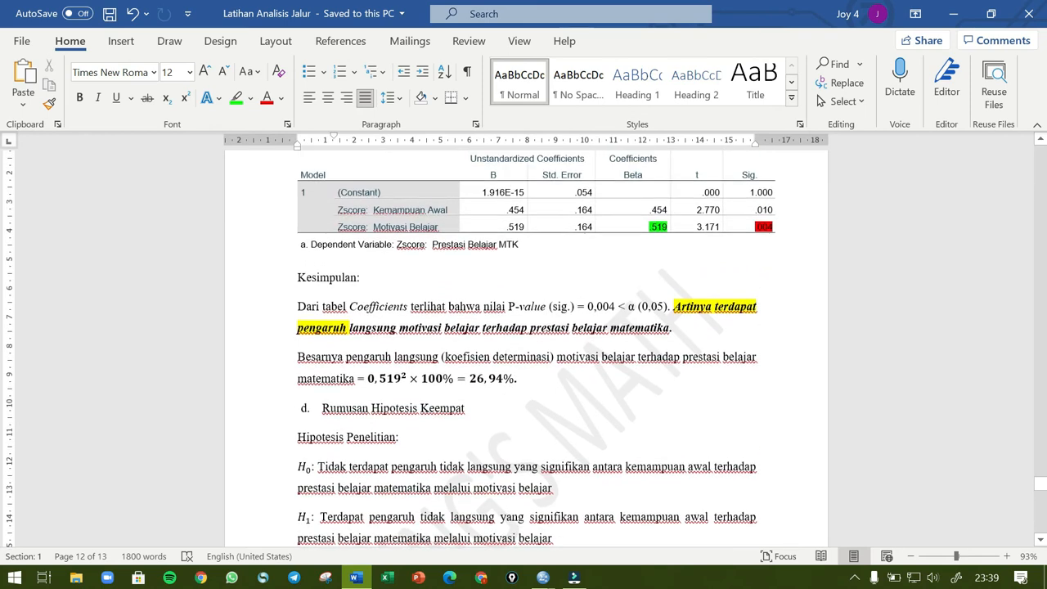
pyautogui.scroll(15, 516, 336)
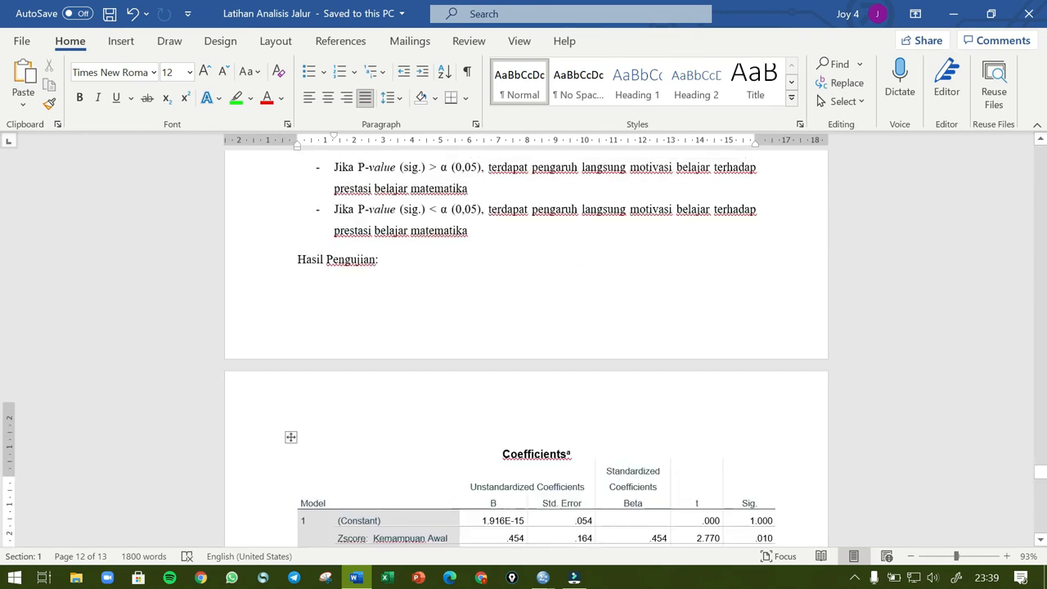
pyautogui.scroll(4, 536, 344)
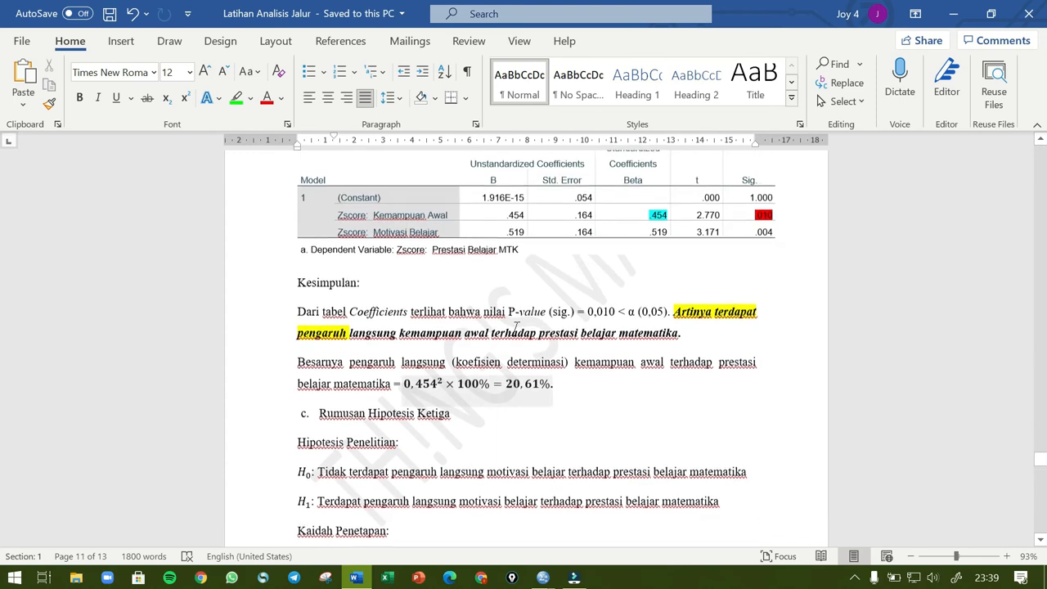
pyautogui.scroll(15, 528, 344)
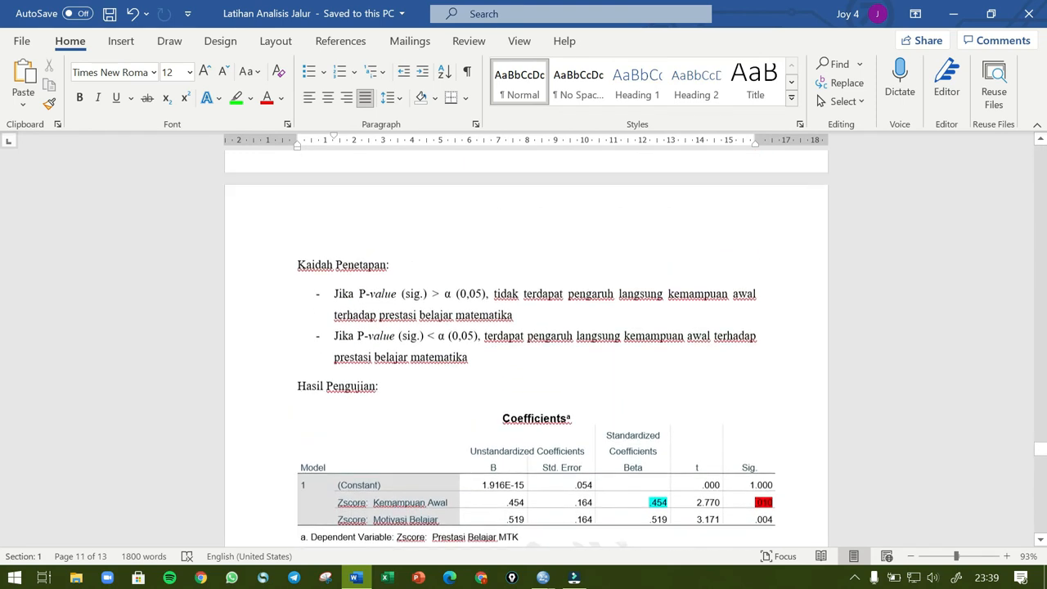
pyautogui.scroll(7, 528, 344)
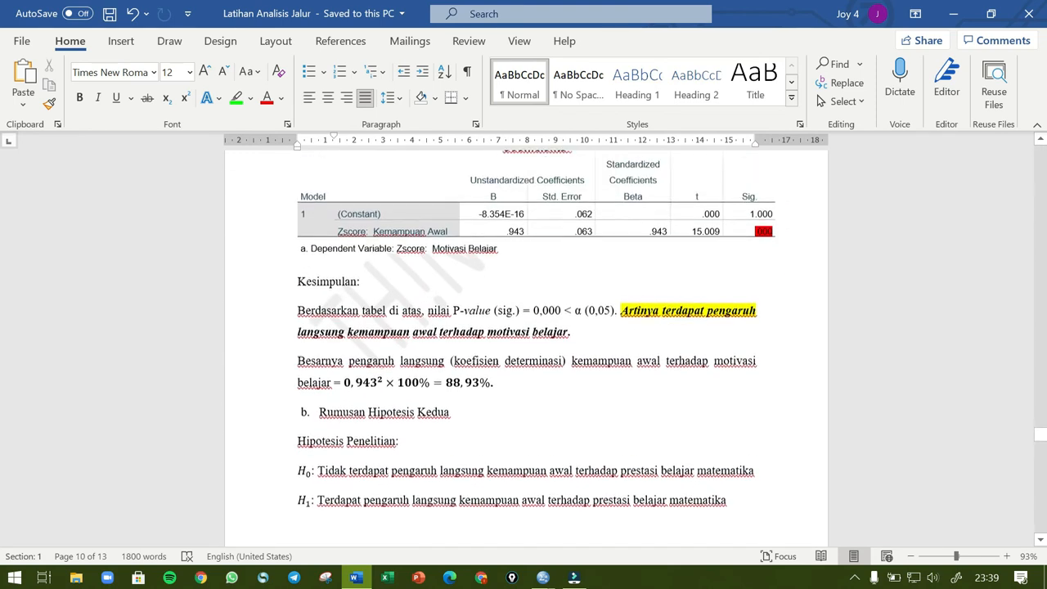
pyautogui.scroll(5, 528, 344)
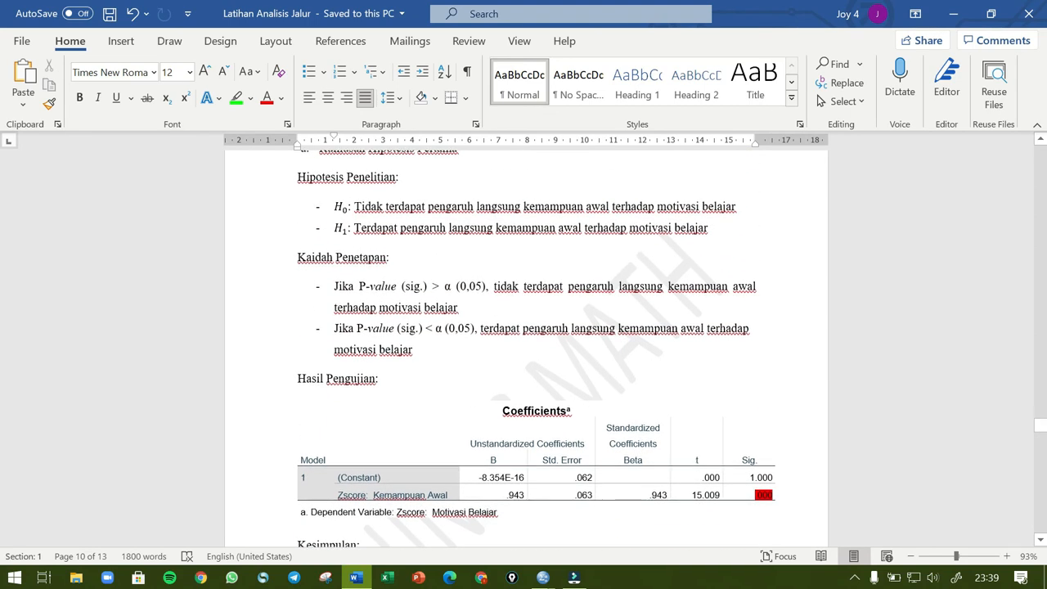
pyautogui.scroll(-7, 528, 344)
pyautogui.scroll(-1, 528, 344)
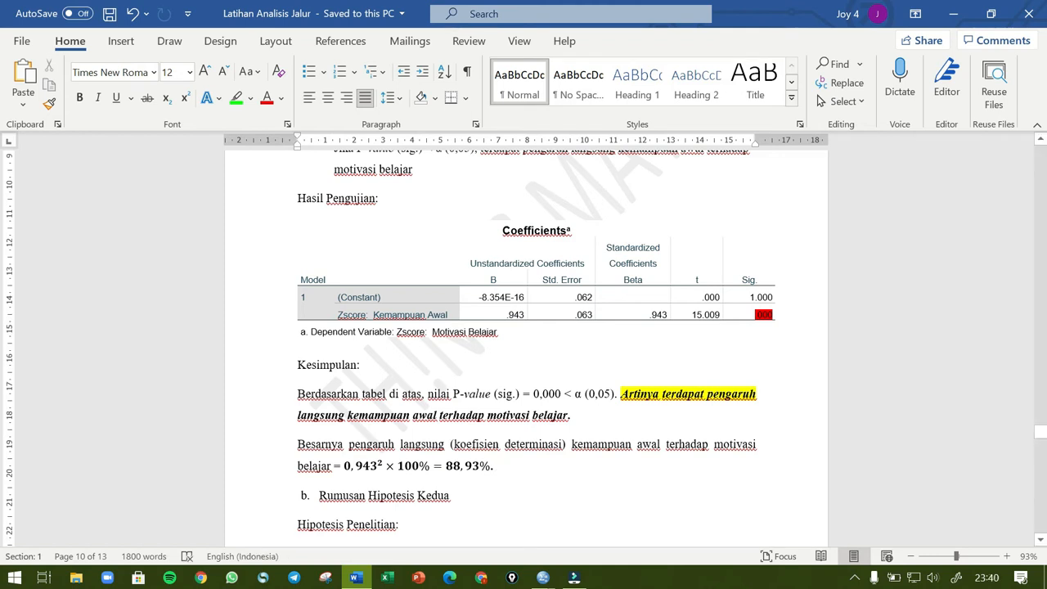
pyautogui.press('Return')
pyautogui.write('Nilai')
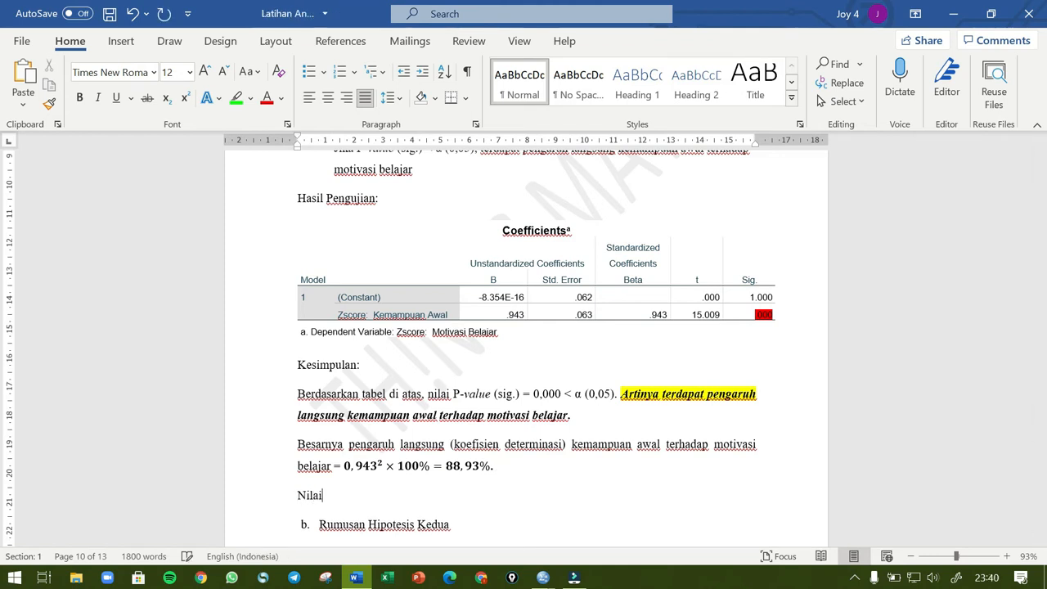
pyautogui.write(' koefisien ')
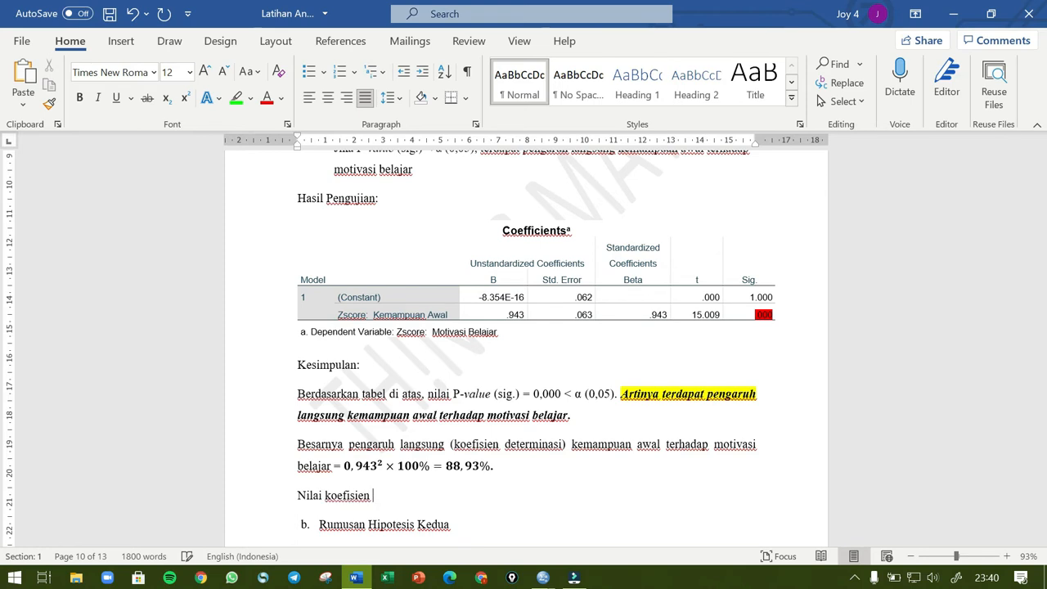
pyautogui.write('jalur')
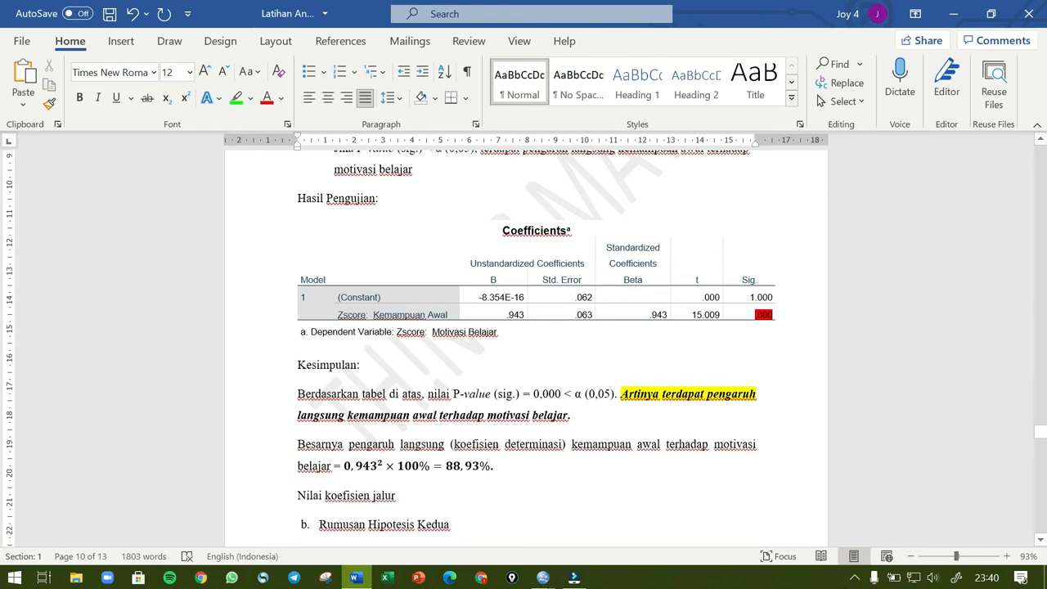
# Step: Insert the equation (P₂₁) = 0,943 after "Nilai koefisien jalur", with 21 as the subscript of P
pyautogui.click(122, 41)
pyautogui.click(927, 64)
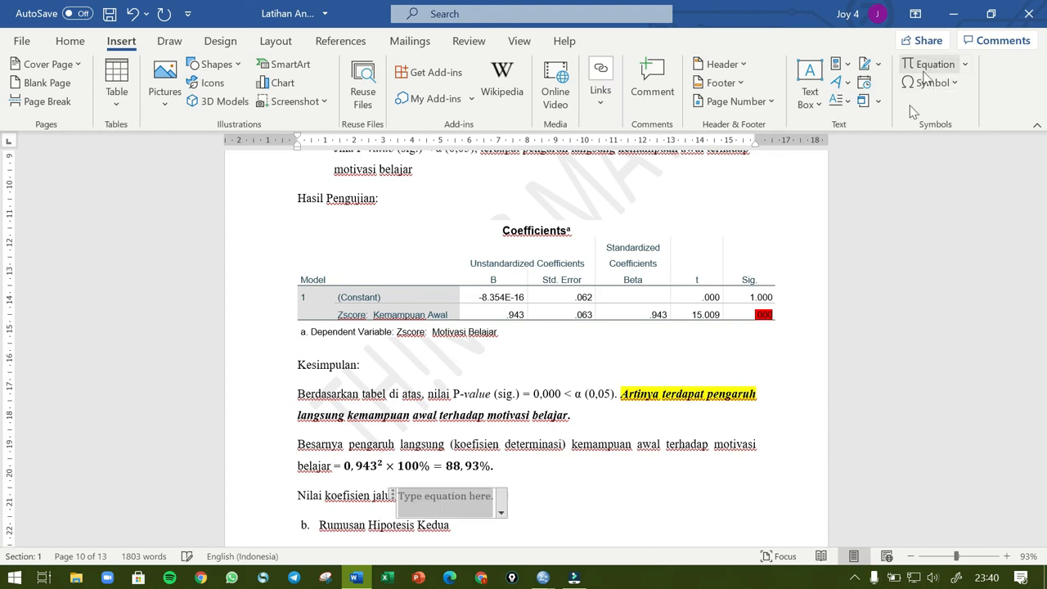
pyautogui.write('(')
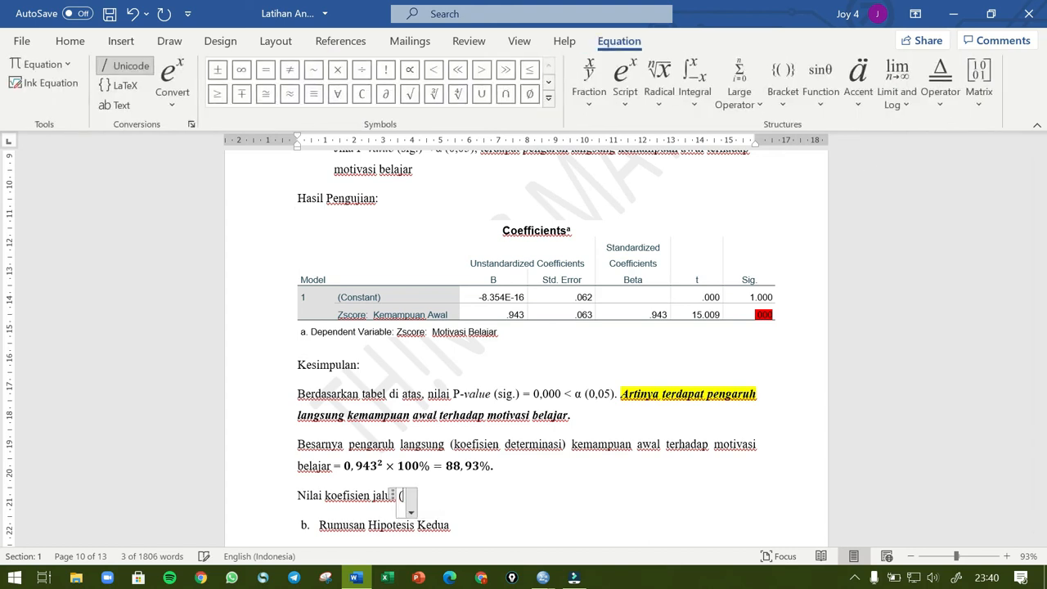
pyautogui.click(625, 86)
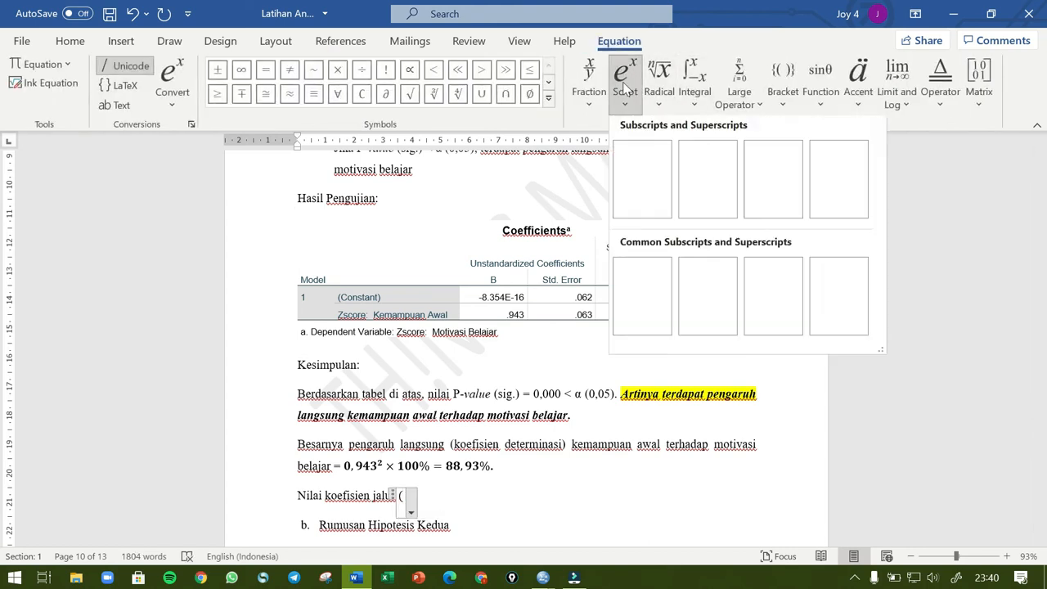
pyautogui.click(707, 185)
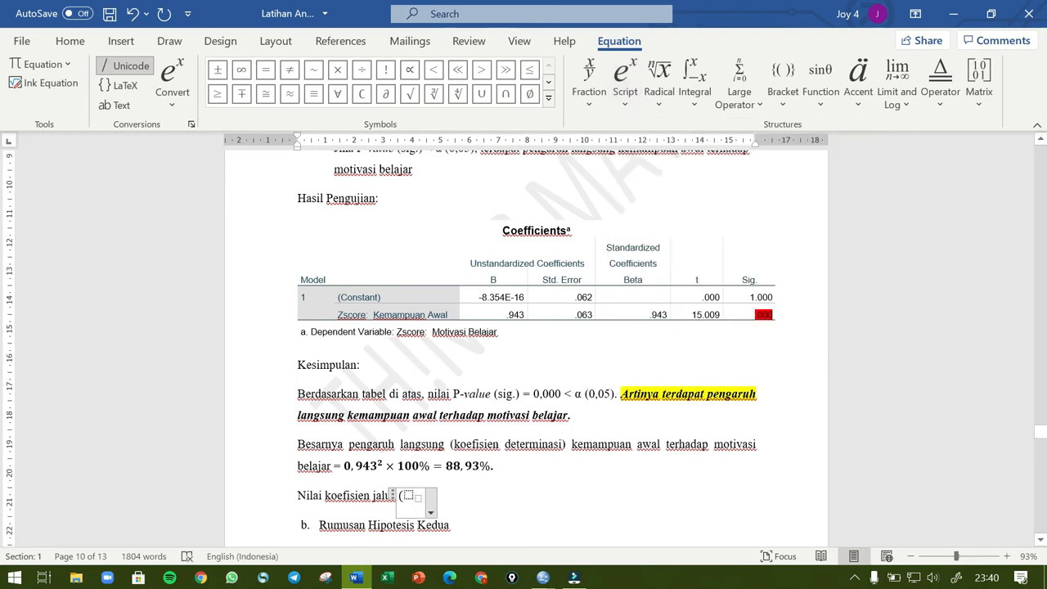
pyautogui.write('P')
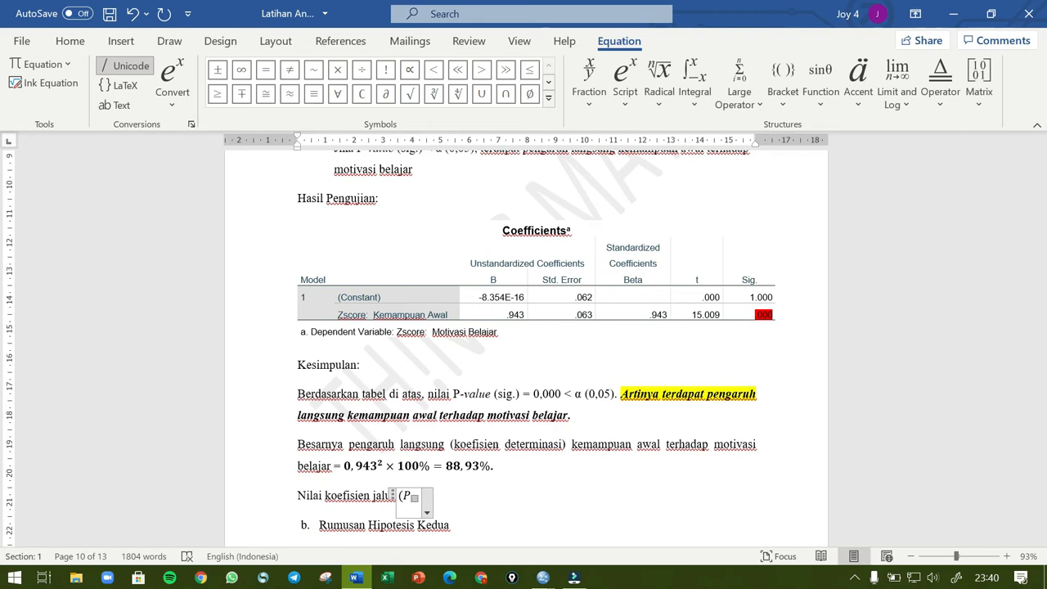
pyautogui.write('21')
pyautogui.press('Right')
pyautogui.write(') = 0')
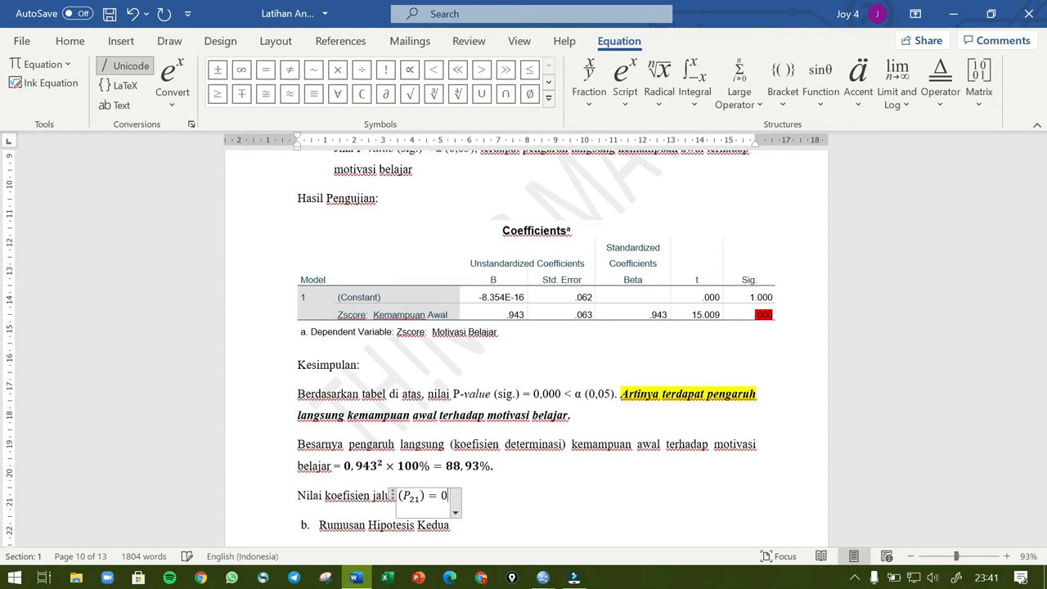
pyautogui.write(',943')
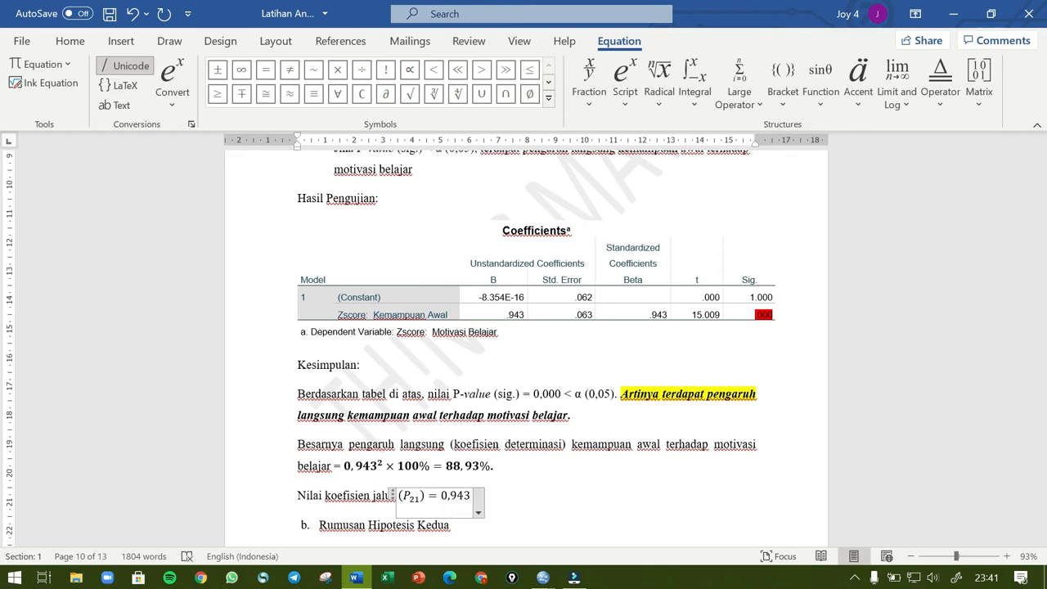
# Step: Make the first hypothesis's path coefficient equation bold
pyautogui.moveTo(509, 495); pyautogui.dragTo(415, 496)
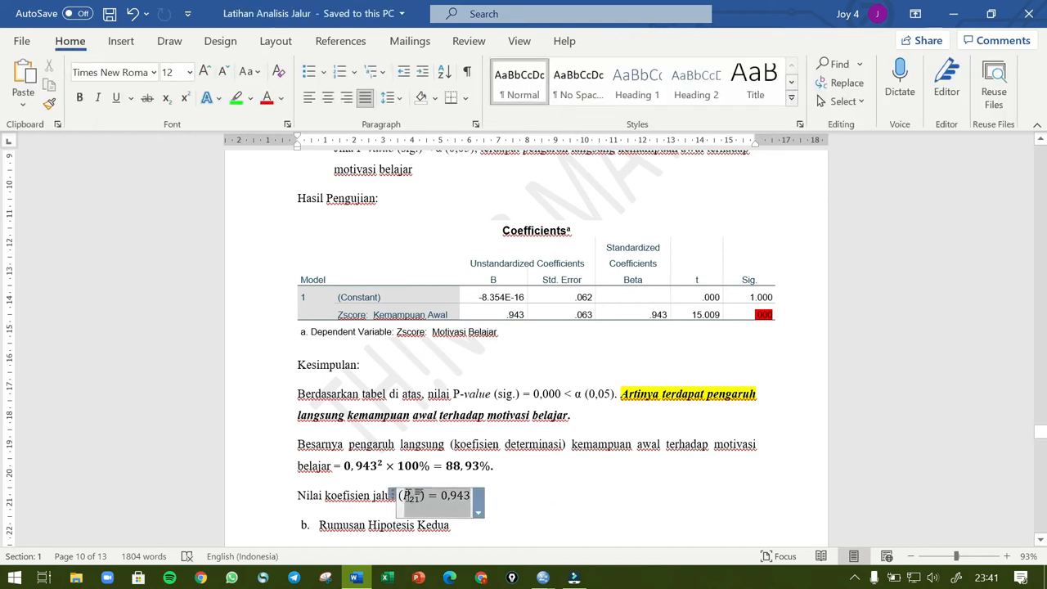
pyautogui.click(71, 41)
pyautogui.click(79, 98)
# Step: Add a line reading "Koefisien Jalur" below the direct effect equation in the second hypothesis's Kesimpulan
pyautogui.scroll(-5, 524, 343)
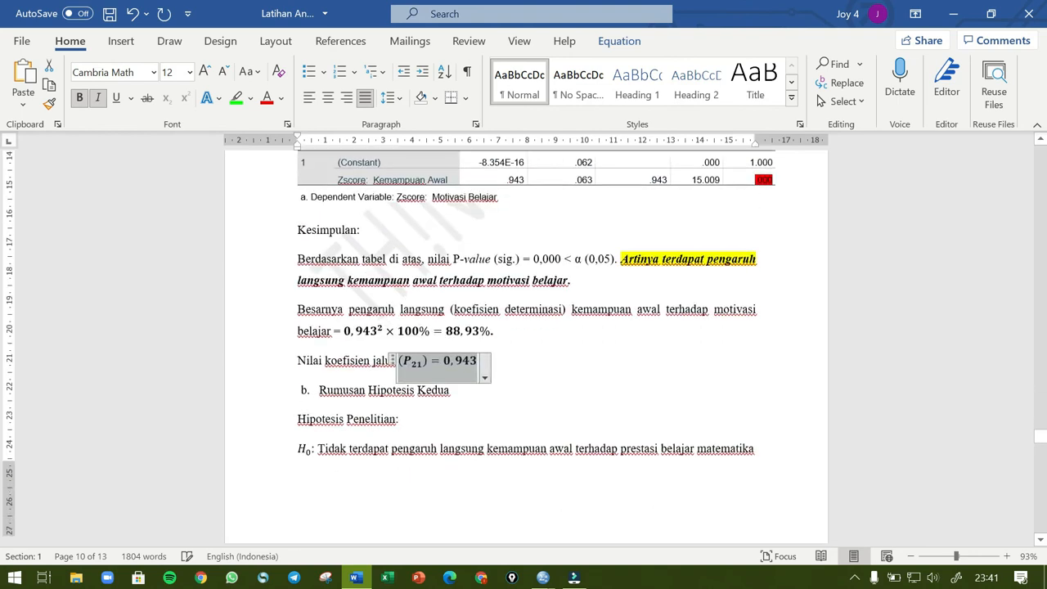
pyautogui.scroll(-8, 523, 344)
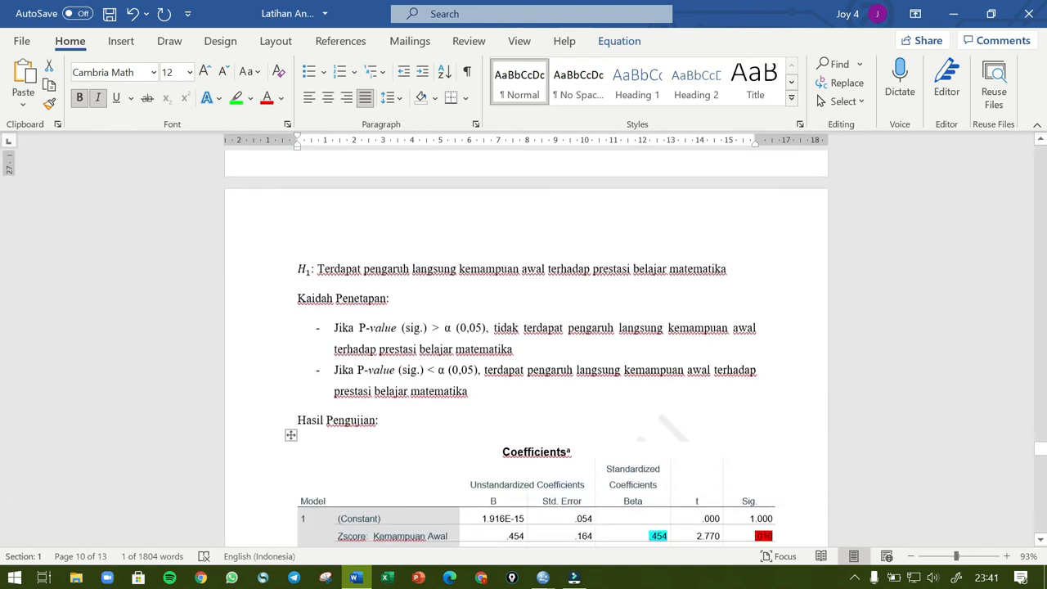
pyautogui.scroll(-1, 524, 344)
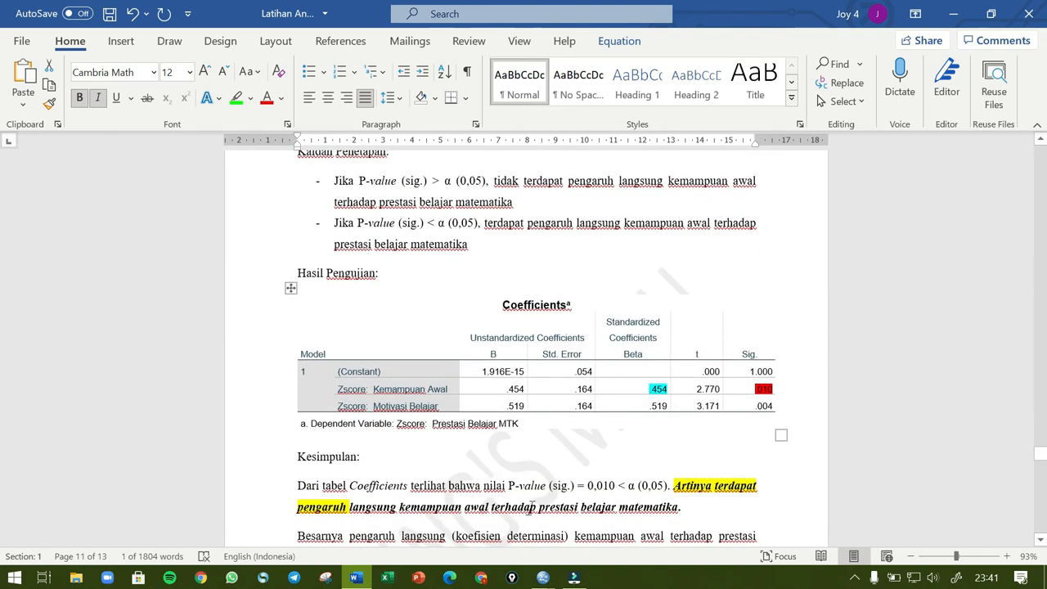
pyautogui.scroll(-1, 524, 343)
pyautogui.click(575, 489)
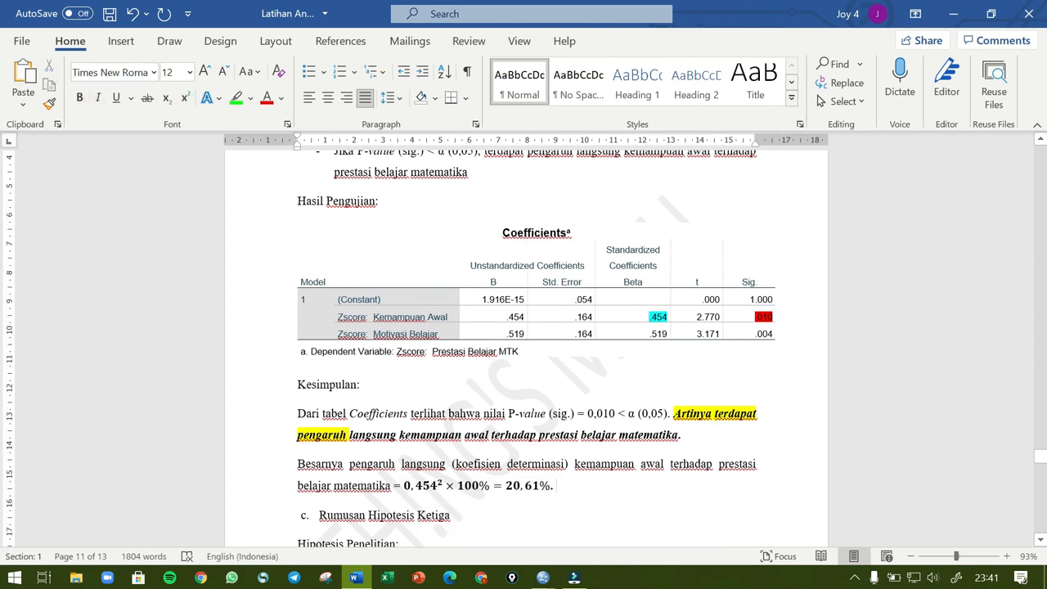
pyautogui.press('Return')
pyautogui.scroll(2, 524, 344)
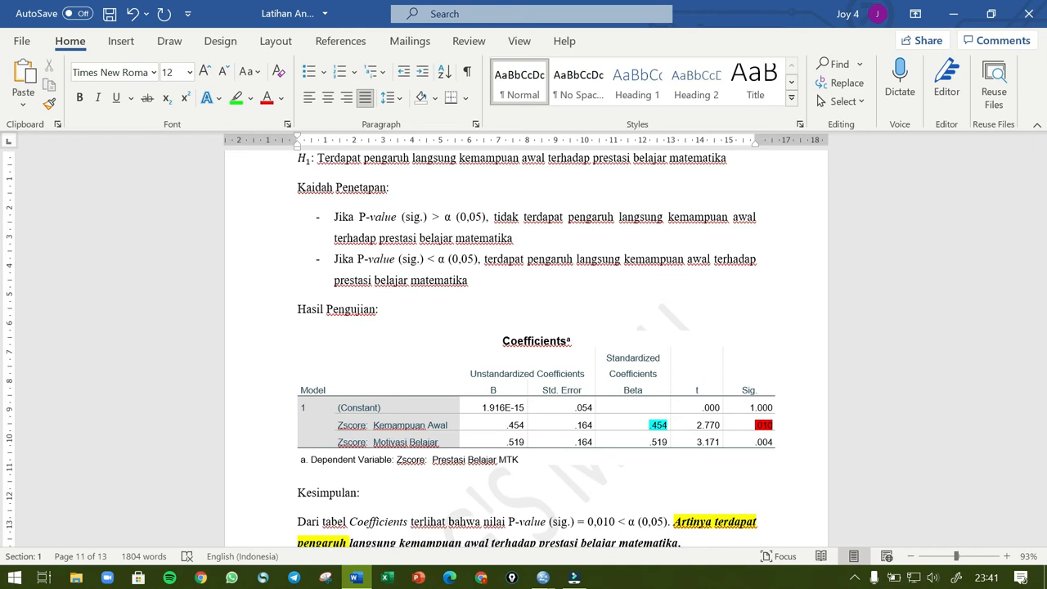
pyautogui.scroll(-1, 524, 344)
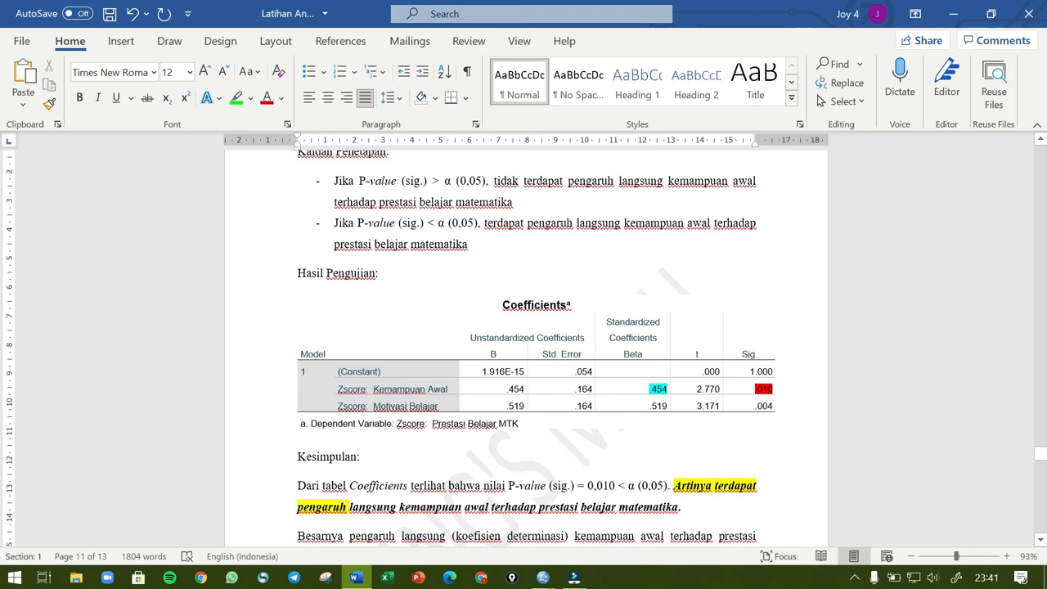
pyautogui.scroll(-2, 524, 344)
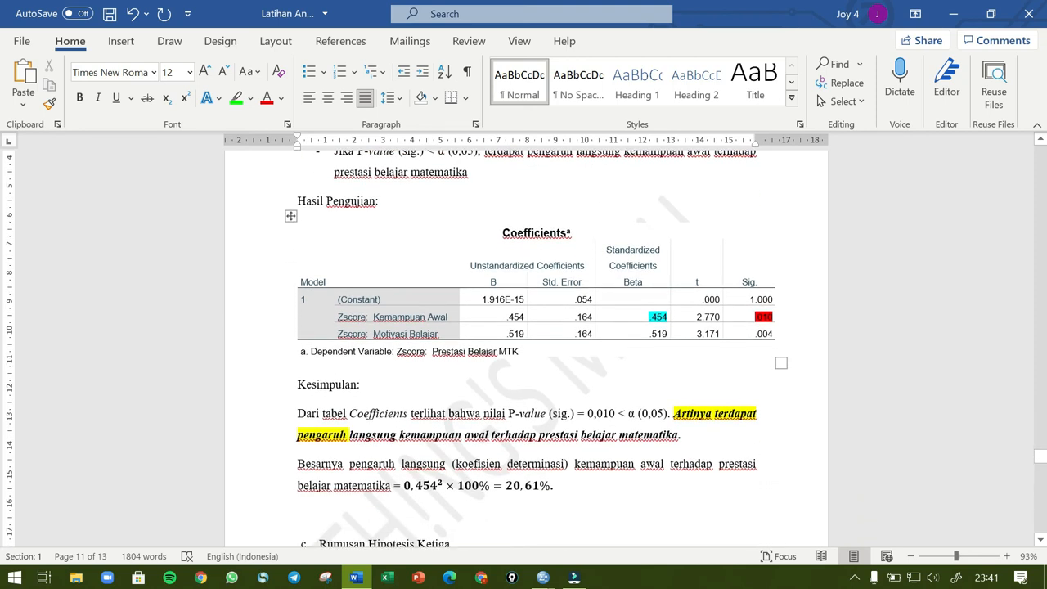
pyautogui.write('Koefisi')
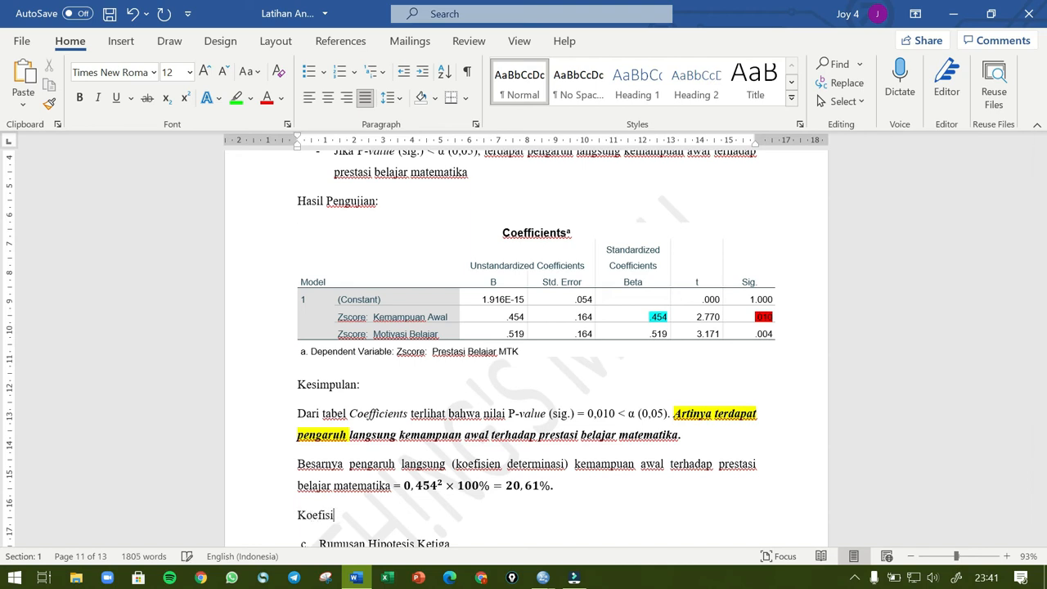
pyautogui.write('en Jalur')
# Step: Insert the equation P₃₁ = 0,454 after "Koefisien Jalur", with 31 as the subscript of P
pyautogui.click(340, 41)
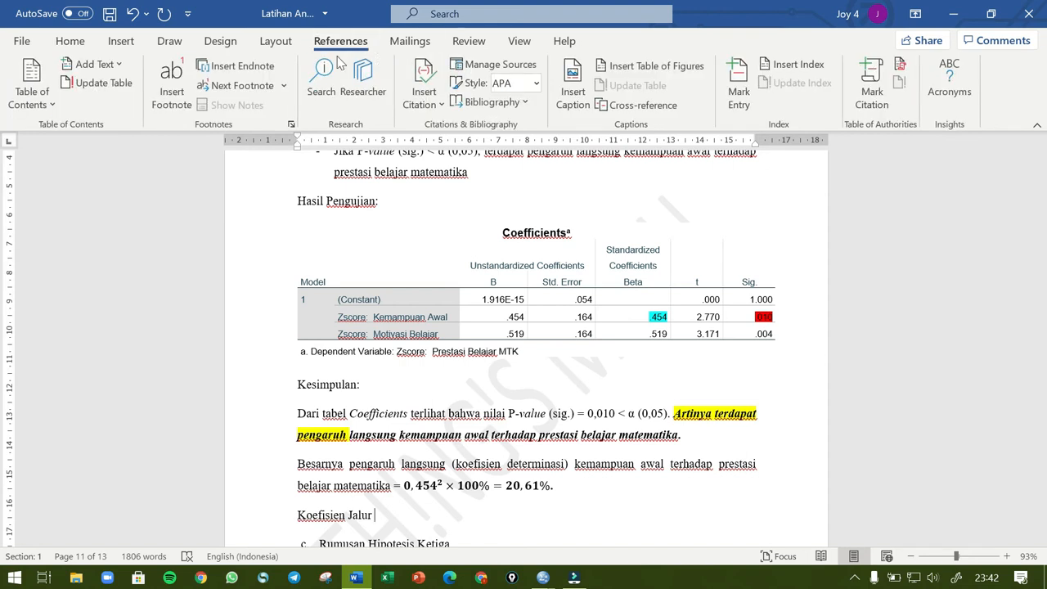
pyautogui.click(121, 41)
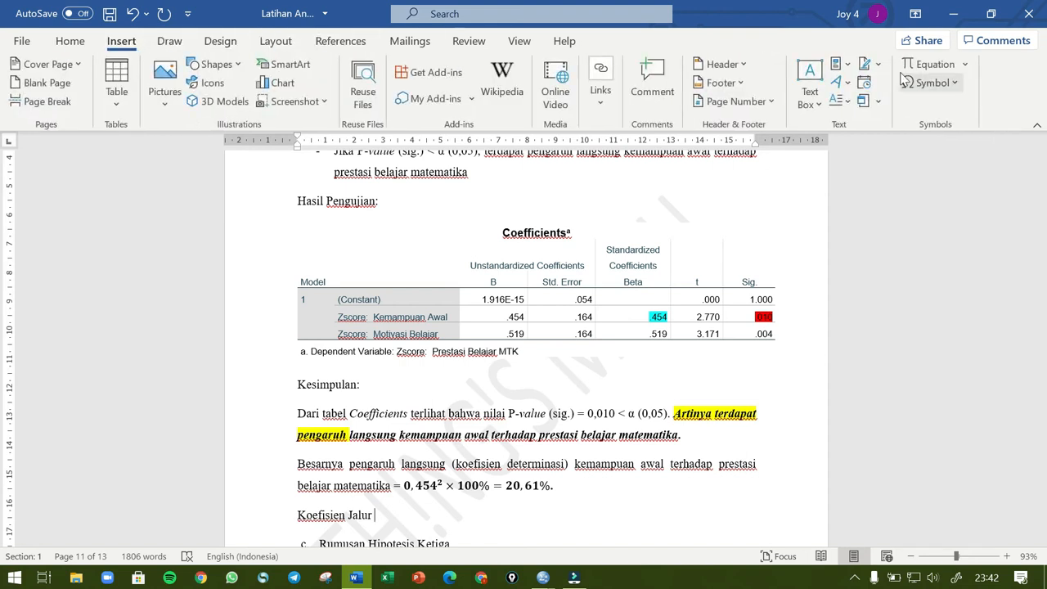
pyautogui.click(933, 64)
pyautogui.click(626, 92)
pyautogui.click(630, 97)
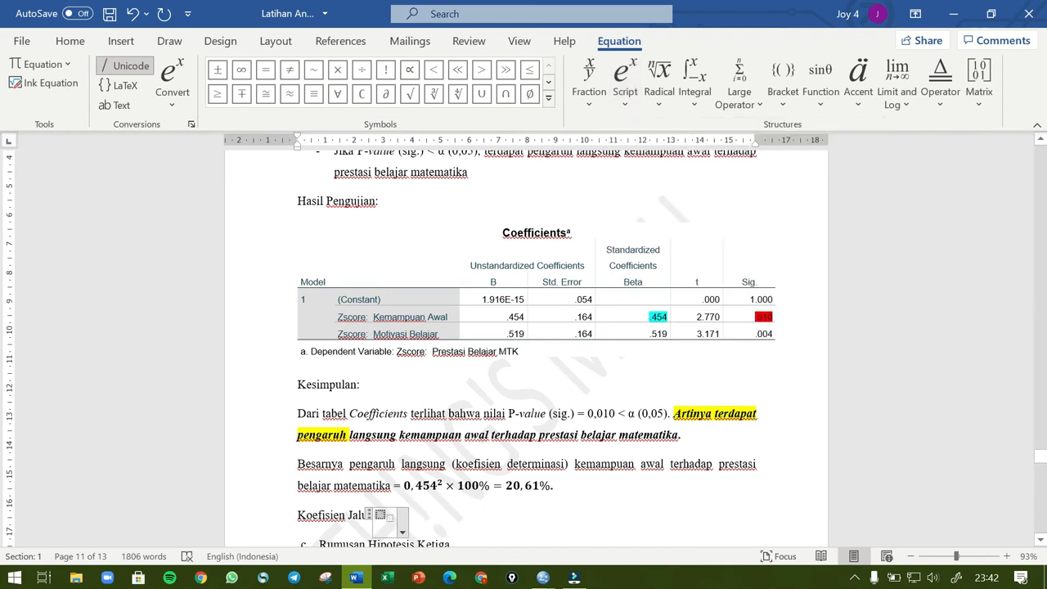
pyautogui.write('P')
pyautogui.press('Right')
pyautogui.write('31')
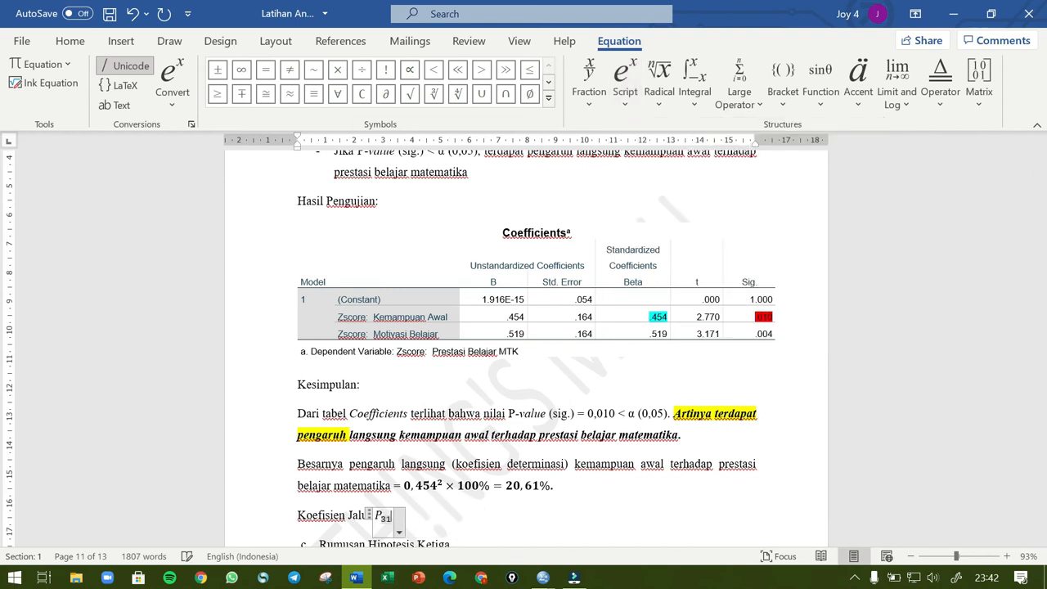
pyautogui.press('Right')
pyautogui.write('= ')
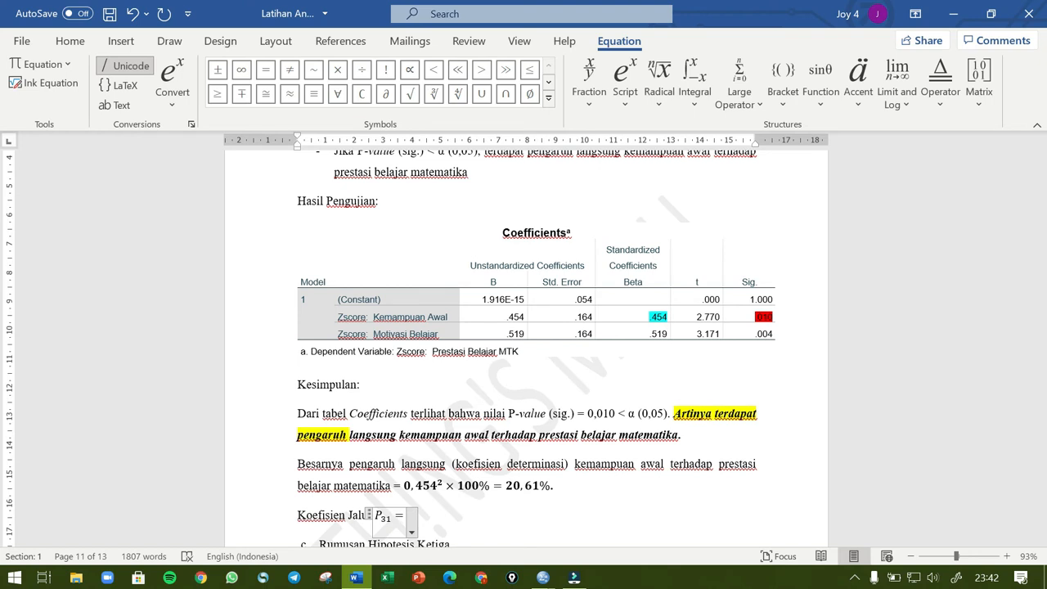
pyautogui.write('0,454')
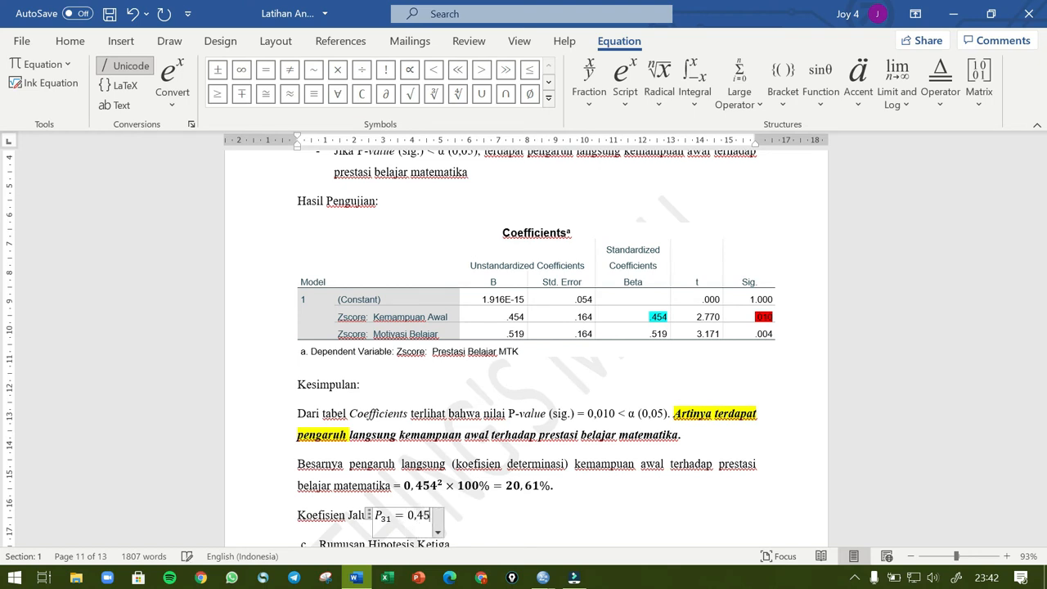
# Step: Enclose P₃₁ in parentheses in the second hypothesis's path coefficient equation
pyautogui.press('Left')
pyautogui.press('Left')
pyautogui.press('Left')
pyautogui.press('Left')
pyautogui.press('Left')
pyautogui.press('Left')
pyautogui.write('(')
pyautogui.press('Right')
pyautogui.press('Right')
pyautogui.press('Right')
pyautogui.write(')')
# Step: Make the second hypothesis's path coefficient equation bold
pyautogui.scroll(-1, 503, 458)
pyautogui.moveTo(504, 478); pyautogui.dragTo(381, 478)
pyautogui.hotkey('ctrl', 'b')
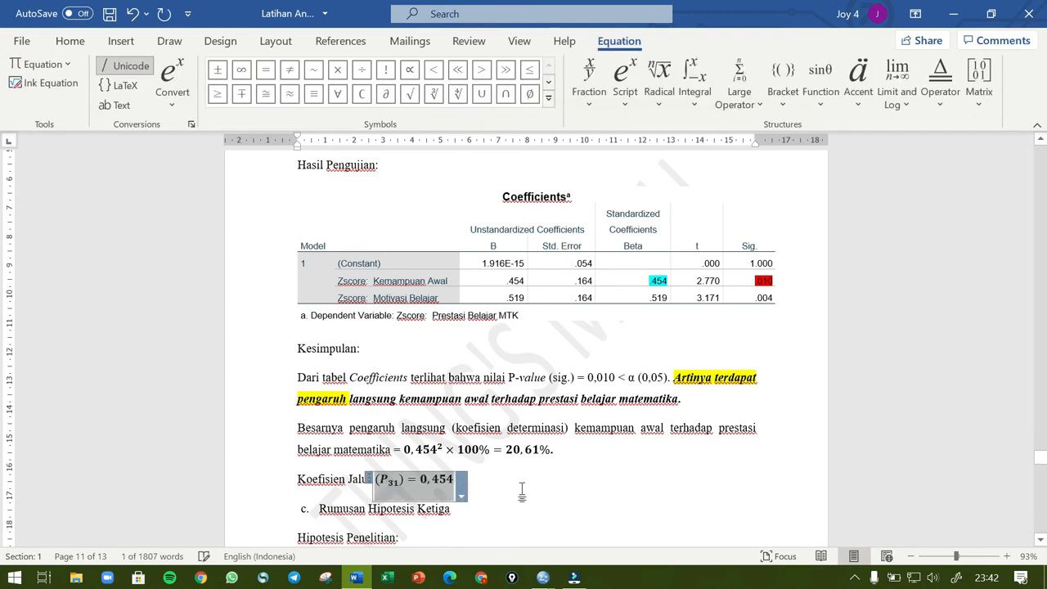
pyautogui.scroll(-3, 383, 479)
pyautogui.scroll(3, 536, 343)
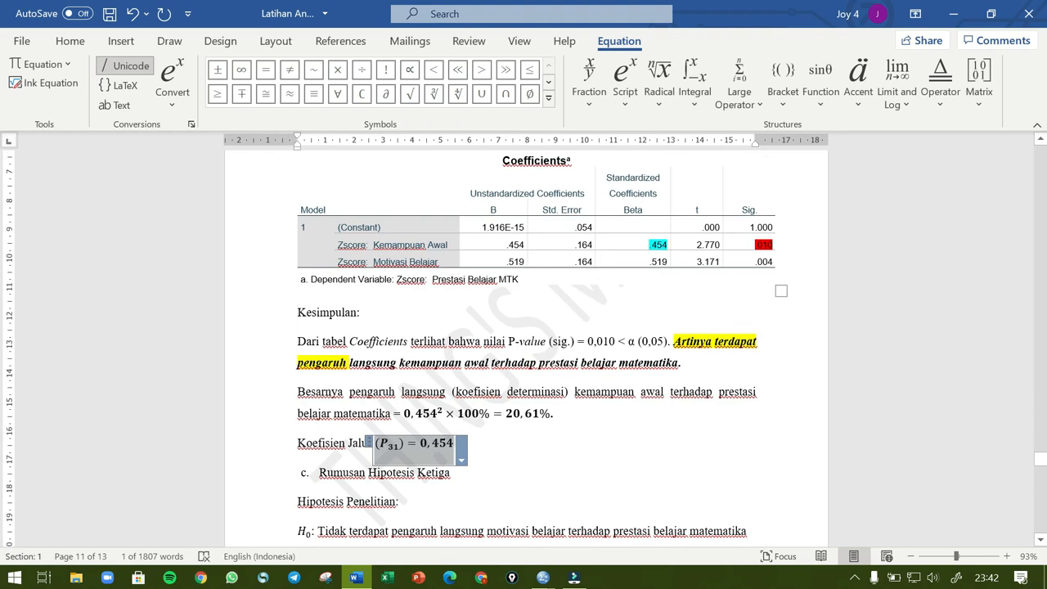
# Step: Add a line reading "Koefisien Jalur" below the direct effect equation in the third hypothesis's Kesimpulan
pyautogui.scroll(-4, 660, 265)
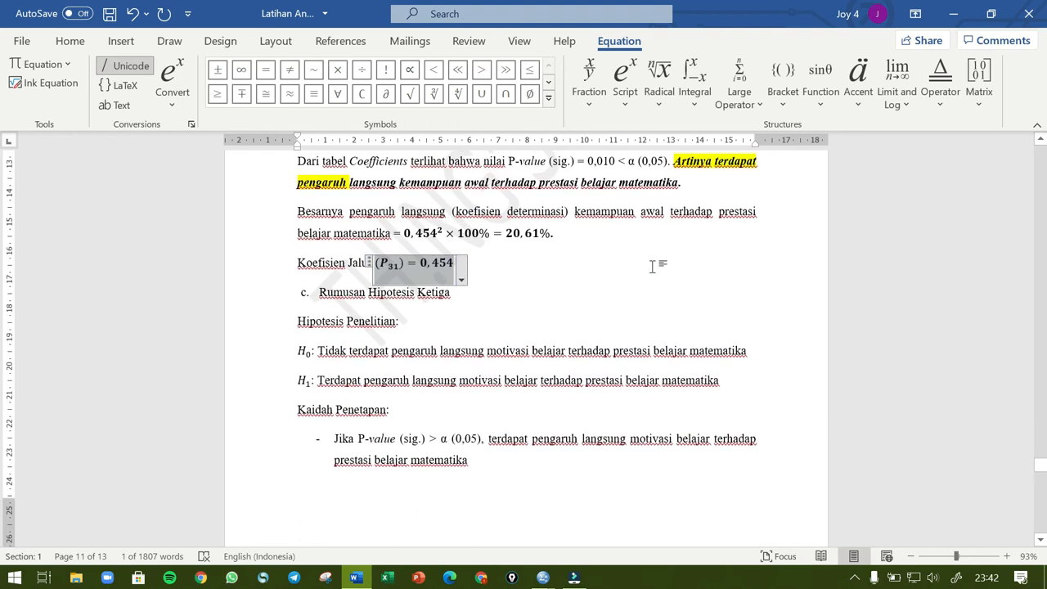
pyautogui.scroll(-2, 659, 265)
pyautogui.scroll(-4, 527, 348)
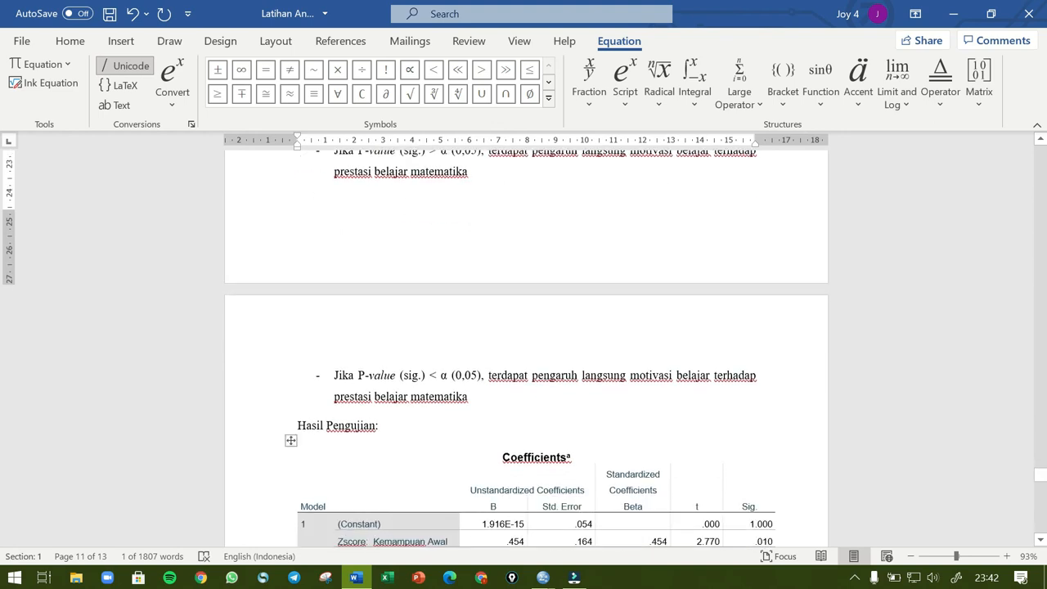
pyautogui.scroll(-5, 526, 348)
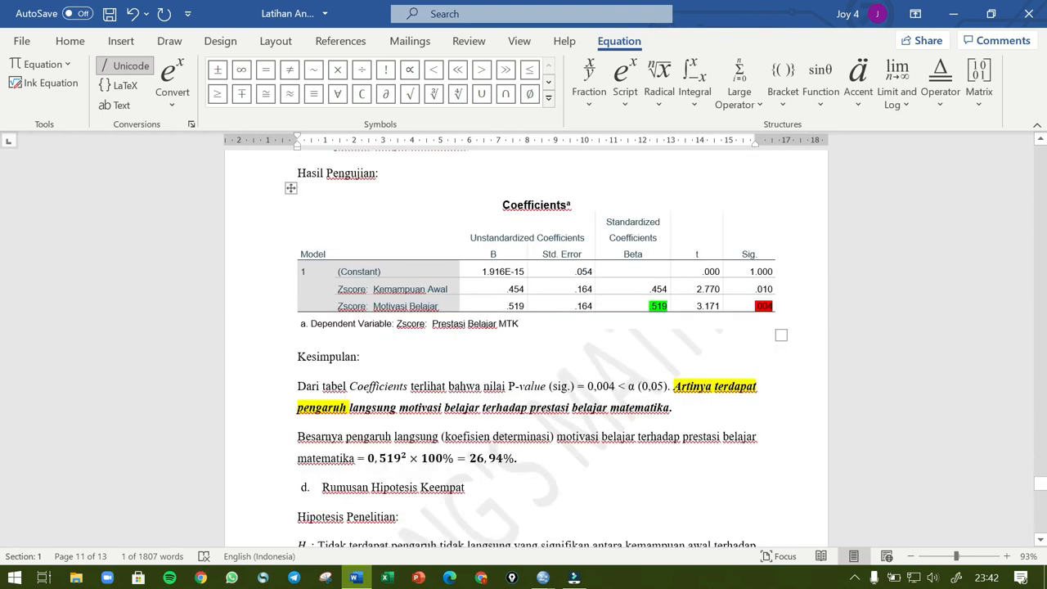
pyautogui.click(565, 469)
pyautogui.press('Return')
pyautogui.write('Koefisien Jalur')
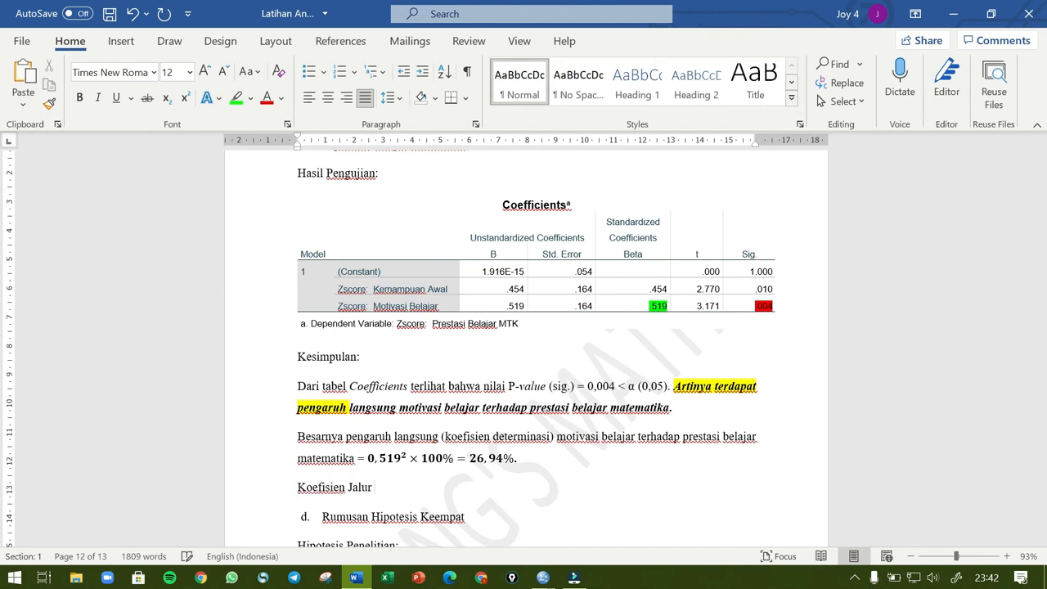
# Step: Insert an equation containing P with subscript 32 after "Koefisien Jalur" in the third hypothesis
pyautogui.click(121, 41)
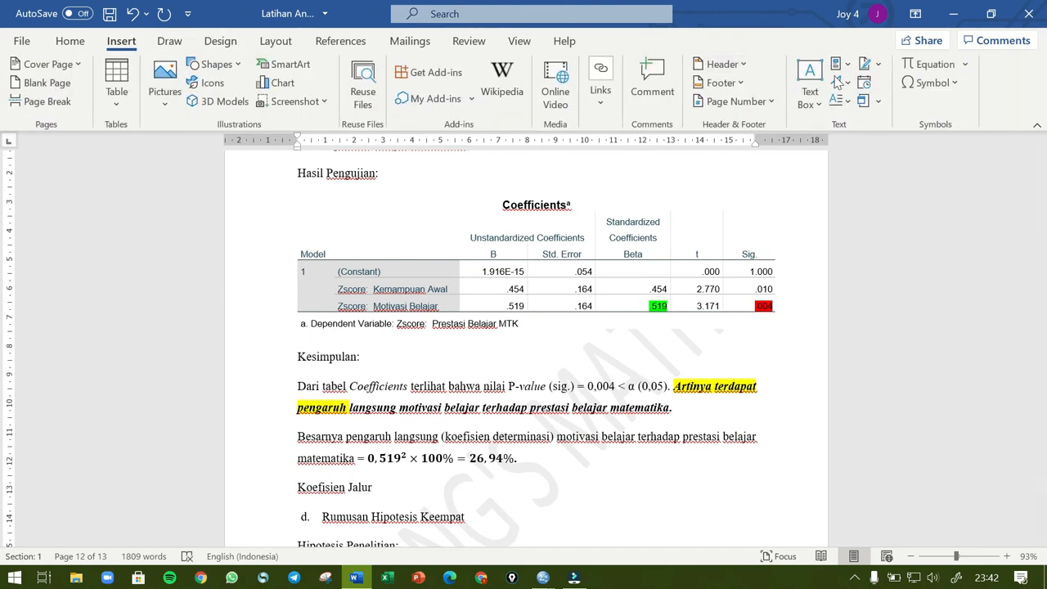
pyautogui.click(921, 63)
pyautogui.click(624, 110)
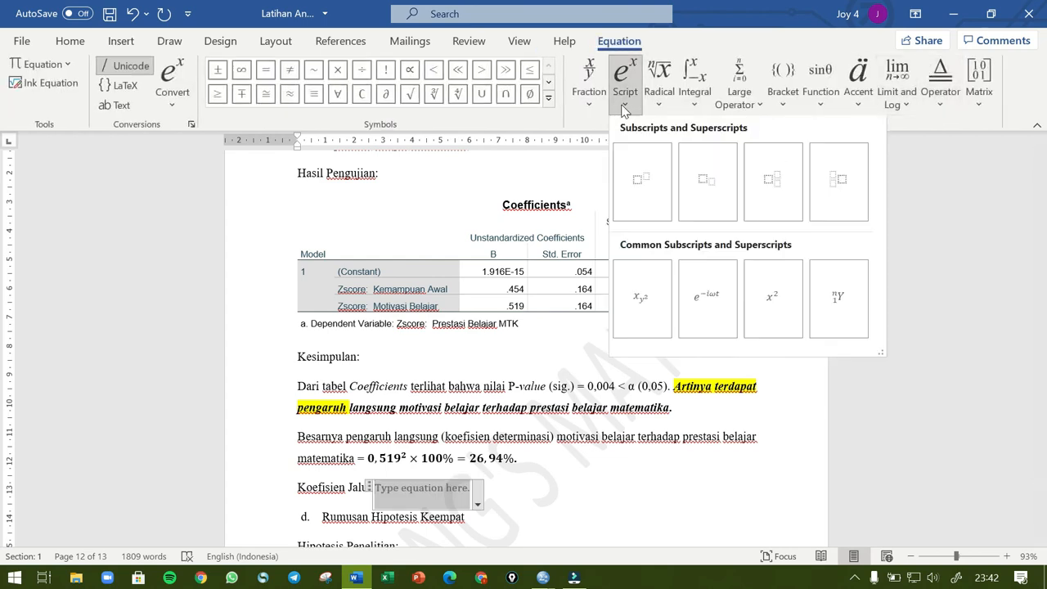
pyautogui.click(696, 185)
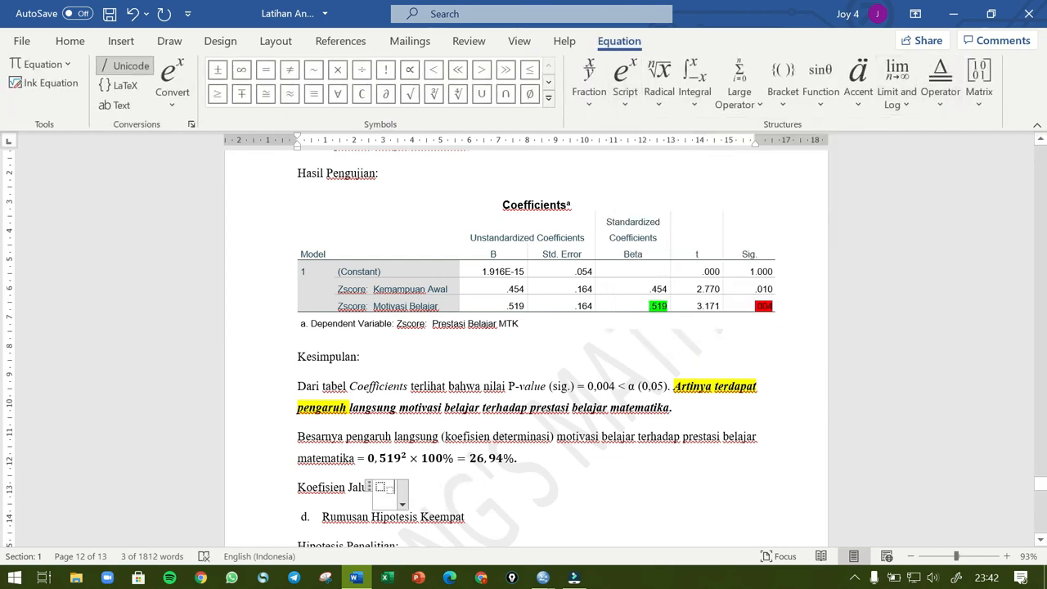
pyautogui.write('P')
pyautogui.press('Right')
pyautogui.write('32')
# Step: Enclose P₃₂ in parentheses and complete the third hypothesis's path coefficient equation with = 0,519
pyautogui.write('(')
pyautogui.press('Right')
pyautogui.press('Right')
pyautogui.press('Right')
pyautogui.press('Right')
pyautogui.press('Right')
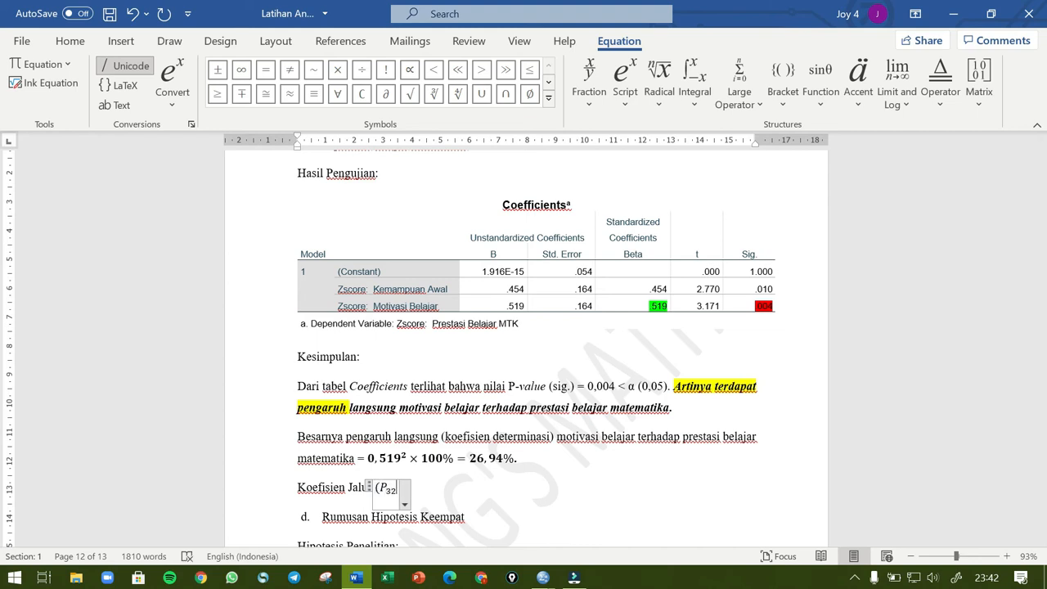
pyautogui.write(')=')
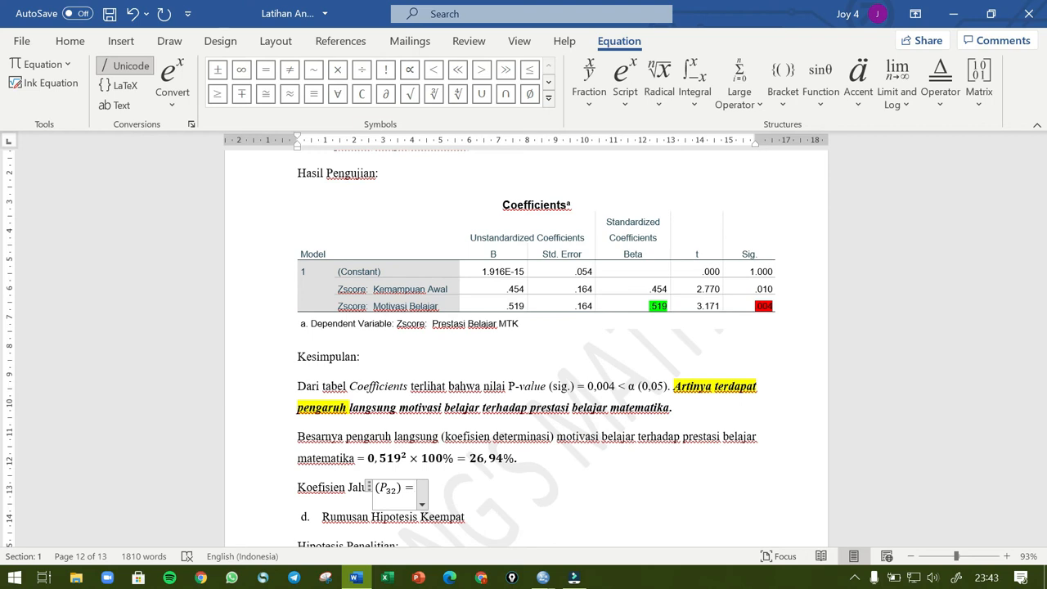
pyautogui.write('0,')
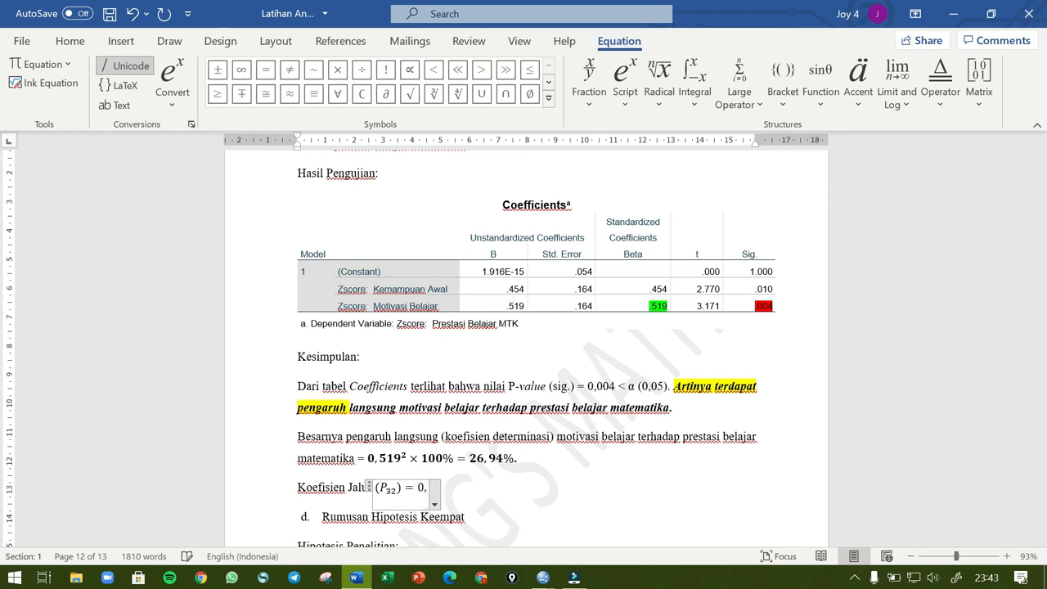
pyautogui.write('519')
pyautogui.press('Right')
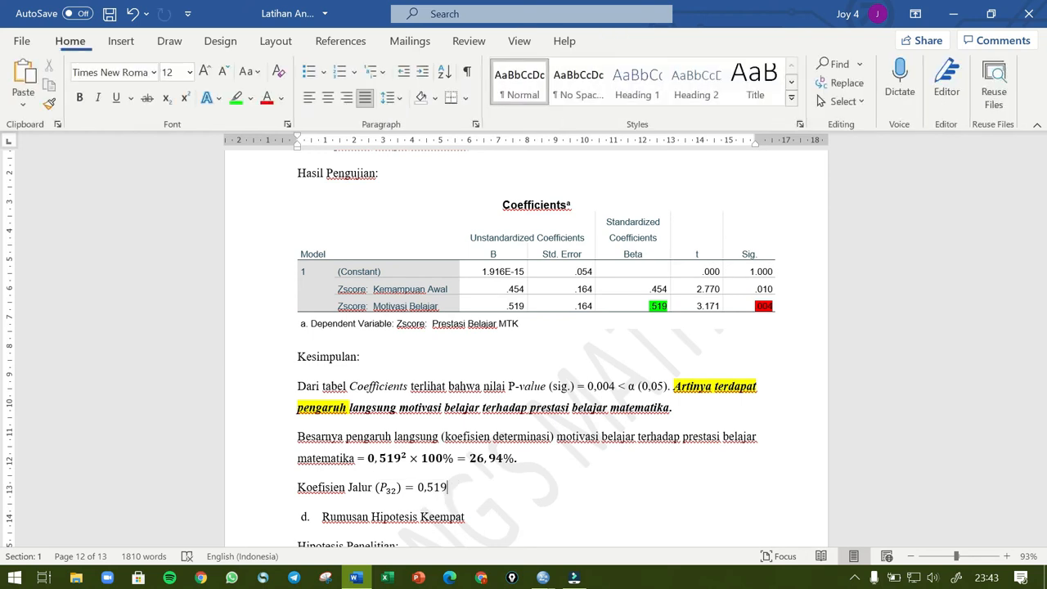
# Step: Make the third hypothesis's path coefficient equation bold
pyautogui.scroll(-2, 454, 419)
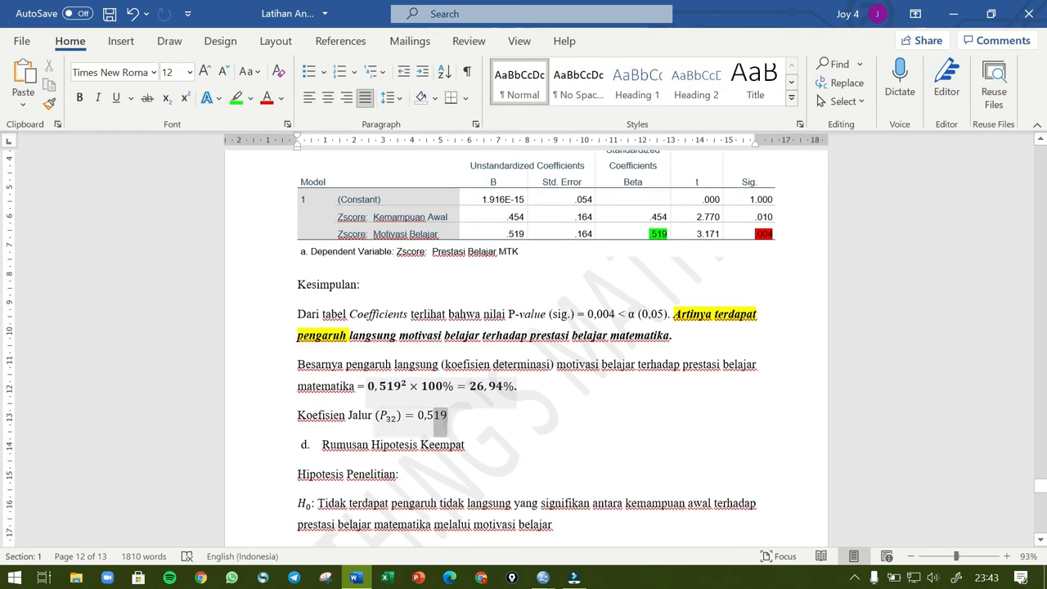
pyautogui.click(379, 420)
pyautogui.hotkey('ctrl', 'b')
# Step: Review the fourth hypothesis's statements and its Kaidah Penetapan comparing P₃₂₁ with P₃₁
pyautogui.scroll(-5, 380, 419)
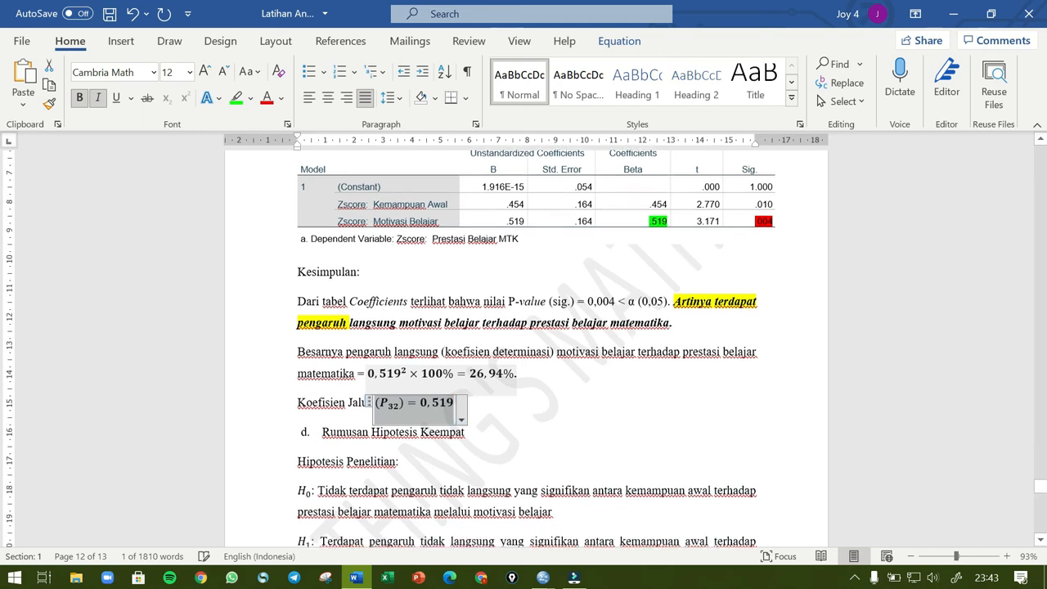
pyautogui.scroll(-8, 568, 445)
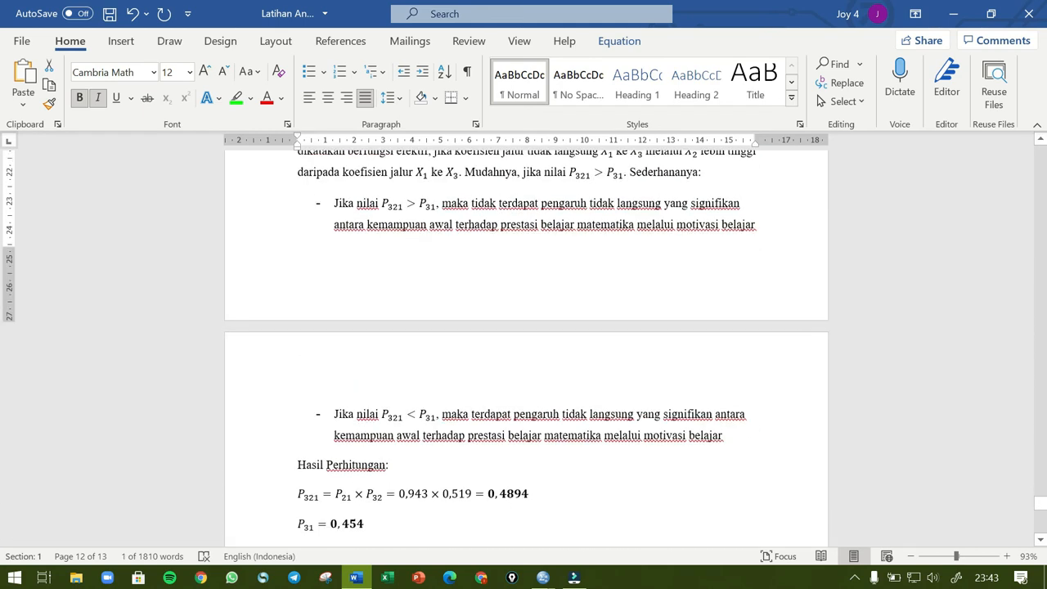
pyautogui.scroll(3, 573, 436)
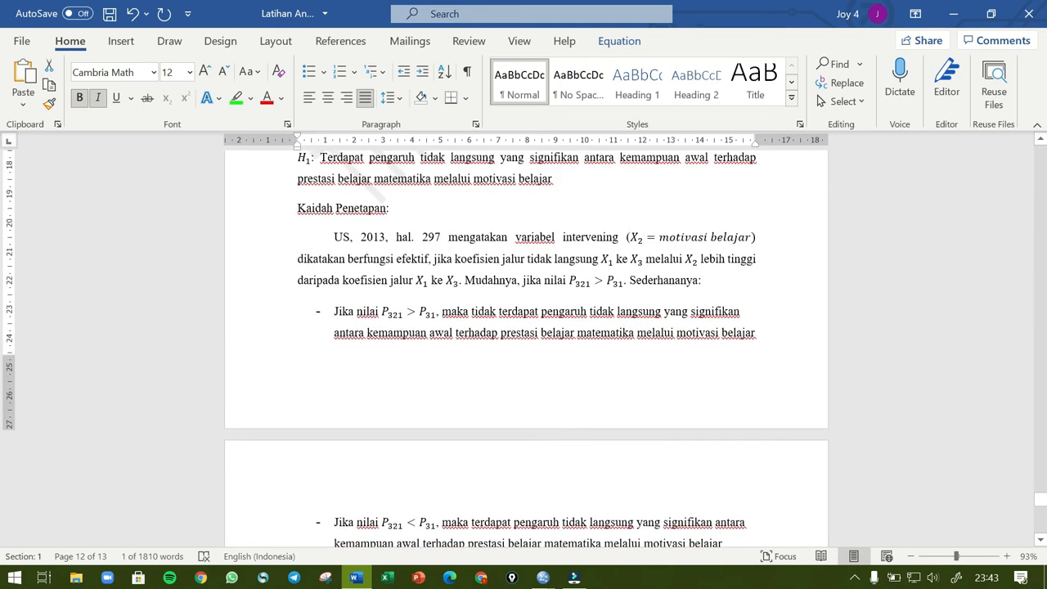
pyautogui.click(704, 280)
pyautogui.scroll(3, 526, 343)
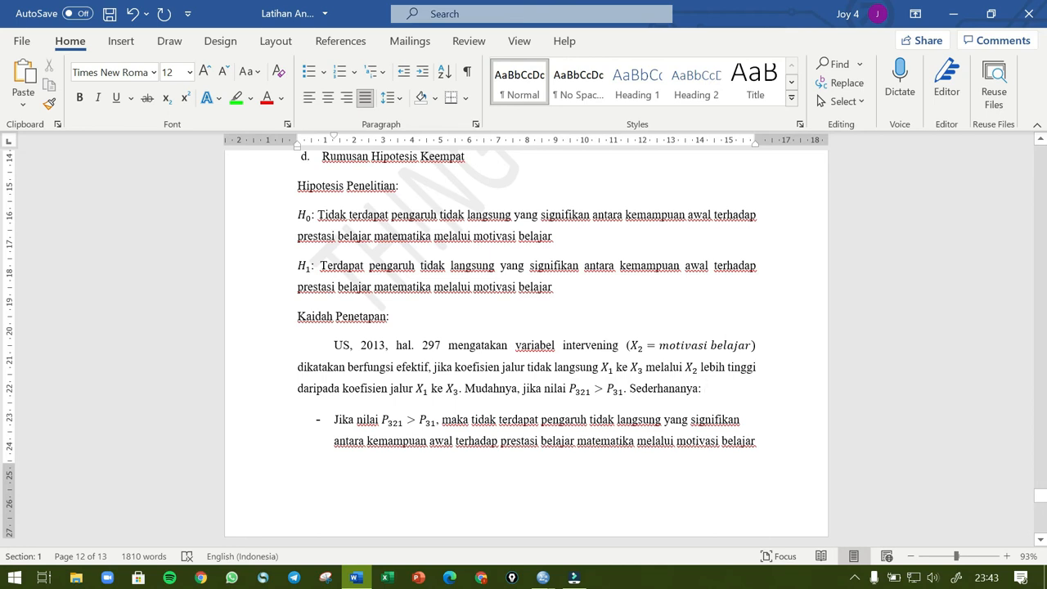
pyautogui.click(586, 391)
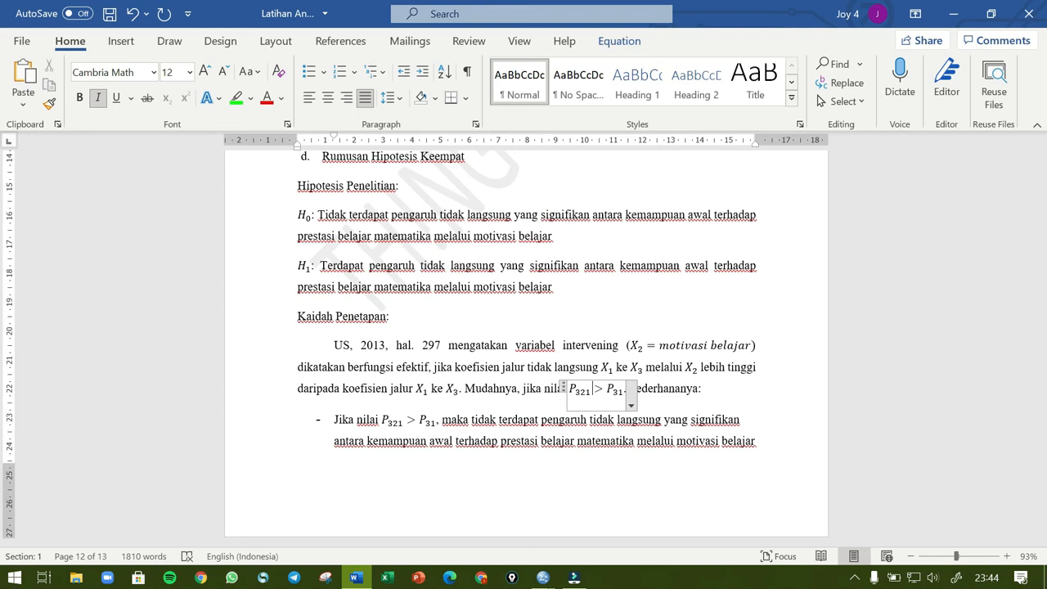
pyautogui.scroll(-7, 526, 344)
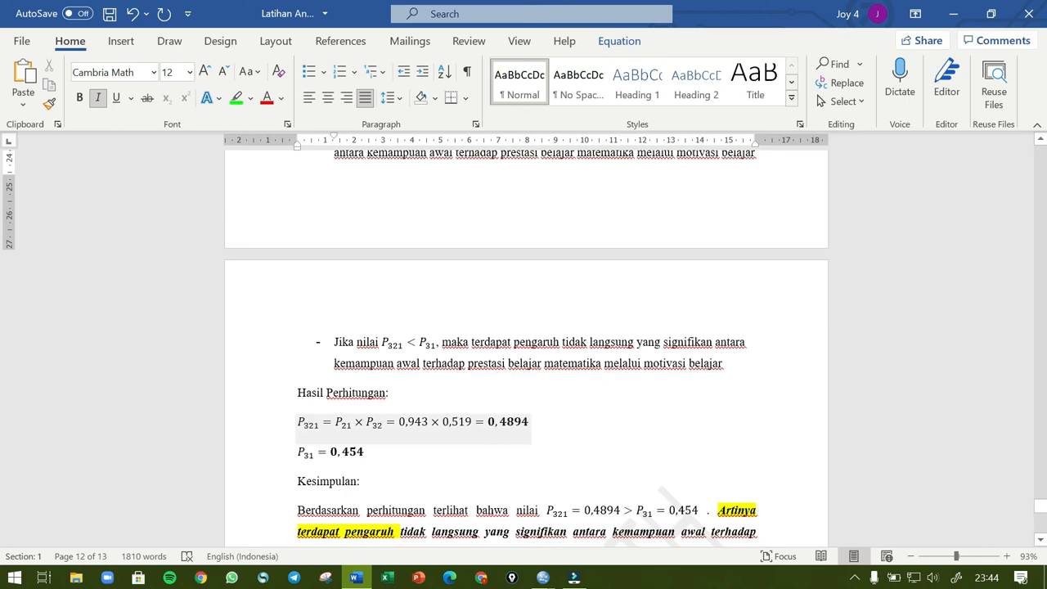
# Step: Check the P₂₁ factor in the fourth hypothesis's P₃₂₁ calculation against the first hypothesis's path coefficient
pyautogui.click(574, 431)
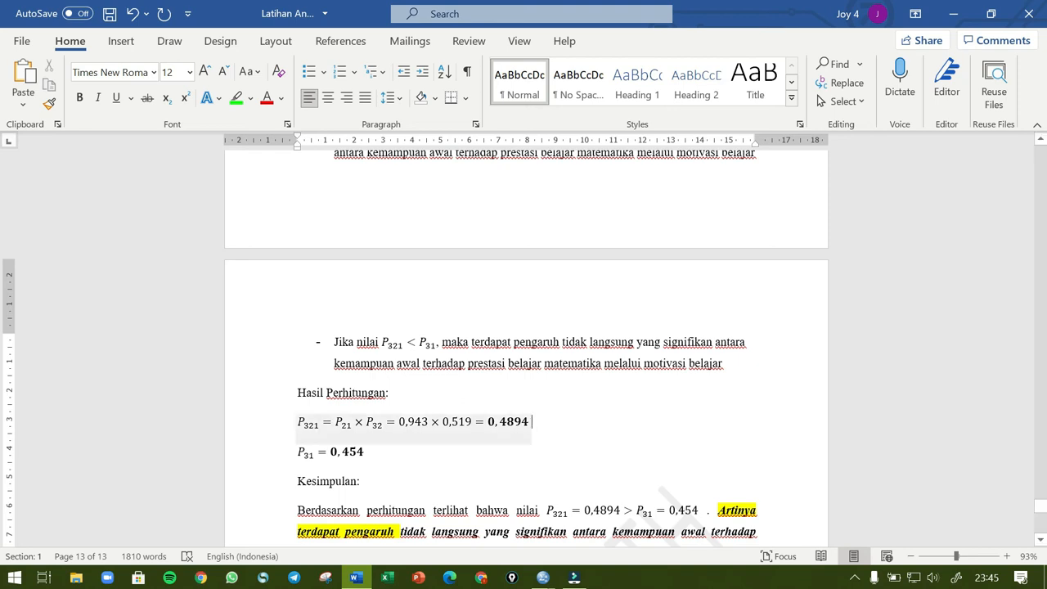
pyautogui.click(334, 423)
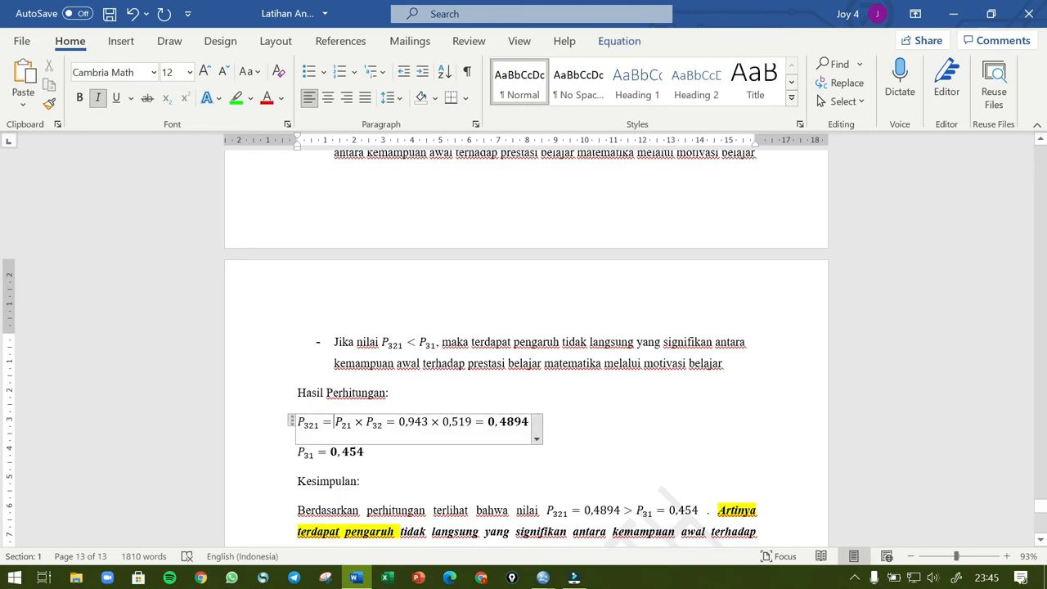
pyautogui.click(352, 424)
pyautogui.moveTo(399, 424); pyautogui.dragTo(428, 431)
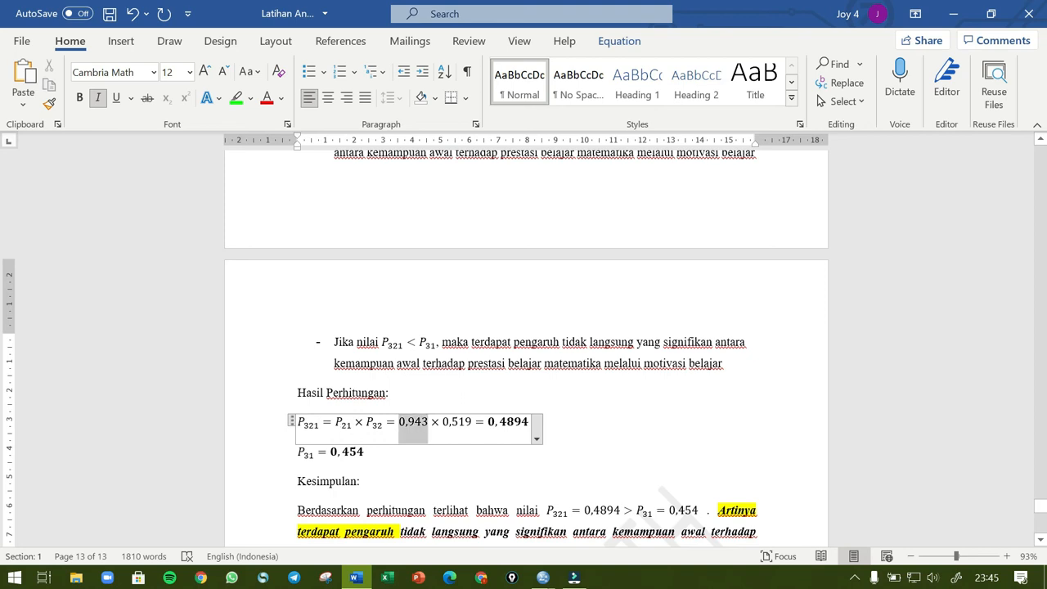
pyautogui.scroll(10, 526, 352)
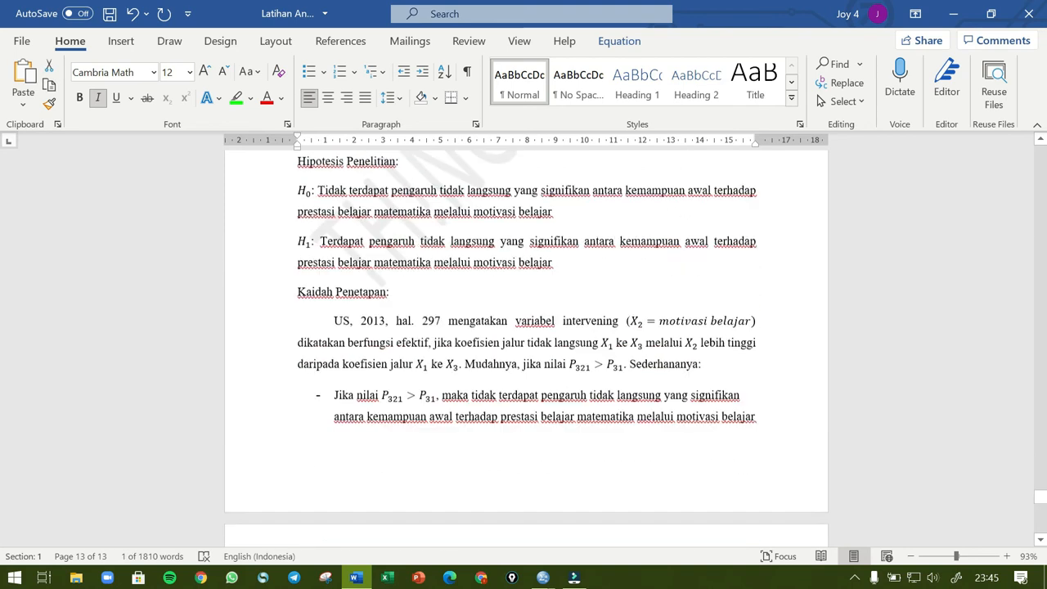
pyautogui.scroll(10, 526, 352)
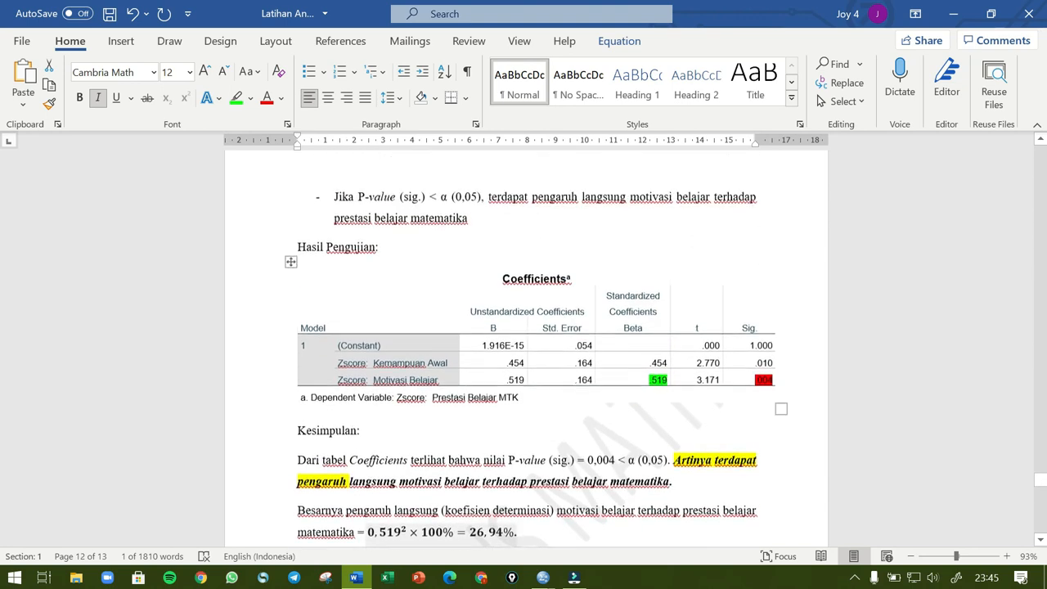
pyautogui.scroll(10, 526, 352)
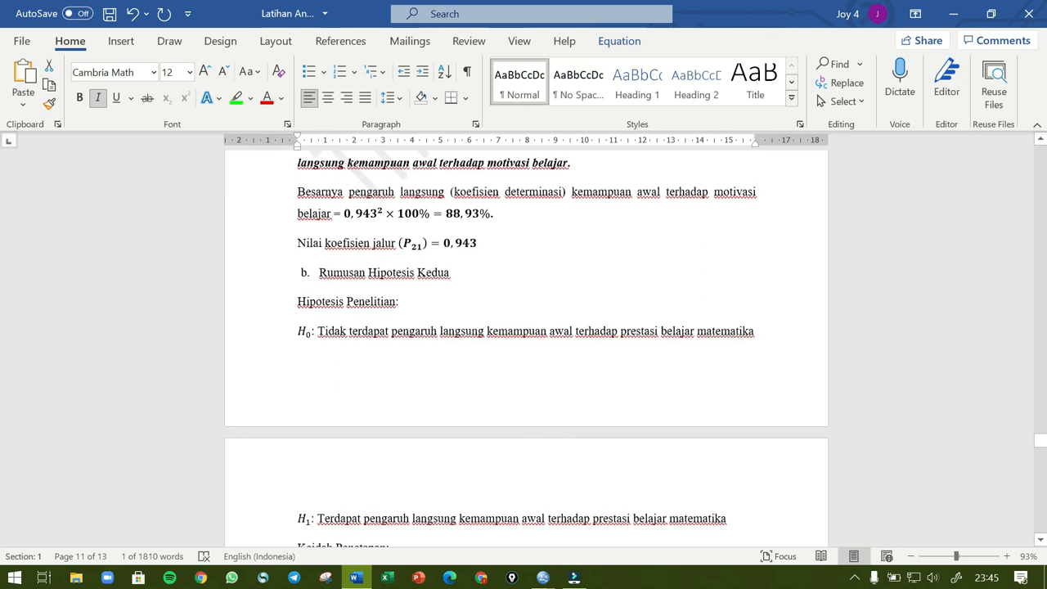
pyautogui.scroll(-2, 526, 352)
pyautogui.scroll(-15, 491, 439)
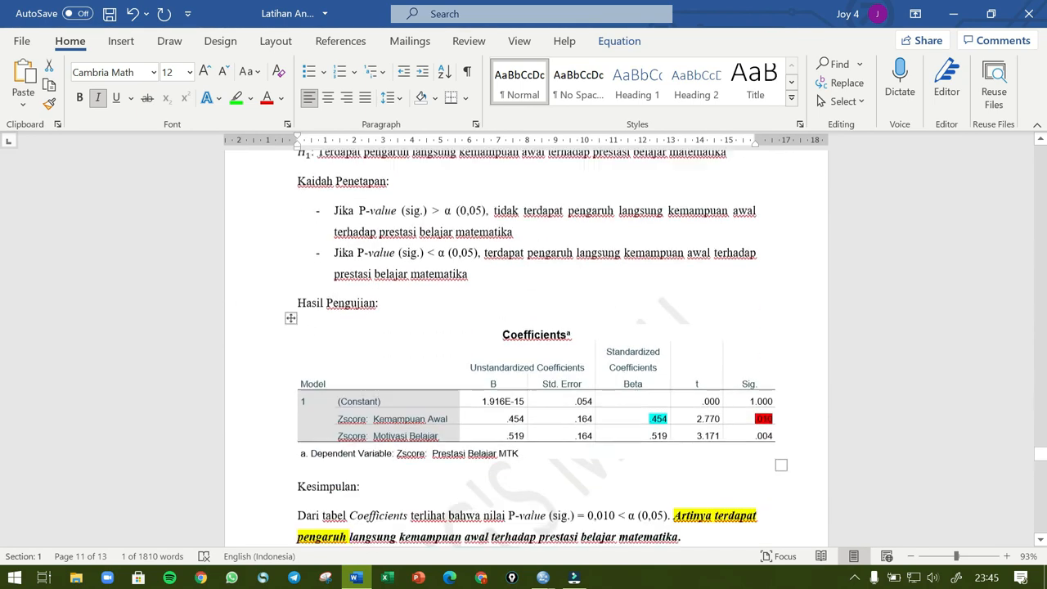
pyautogui.scroll(-10, 527, 351)
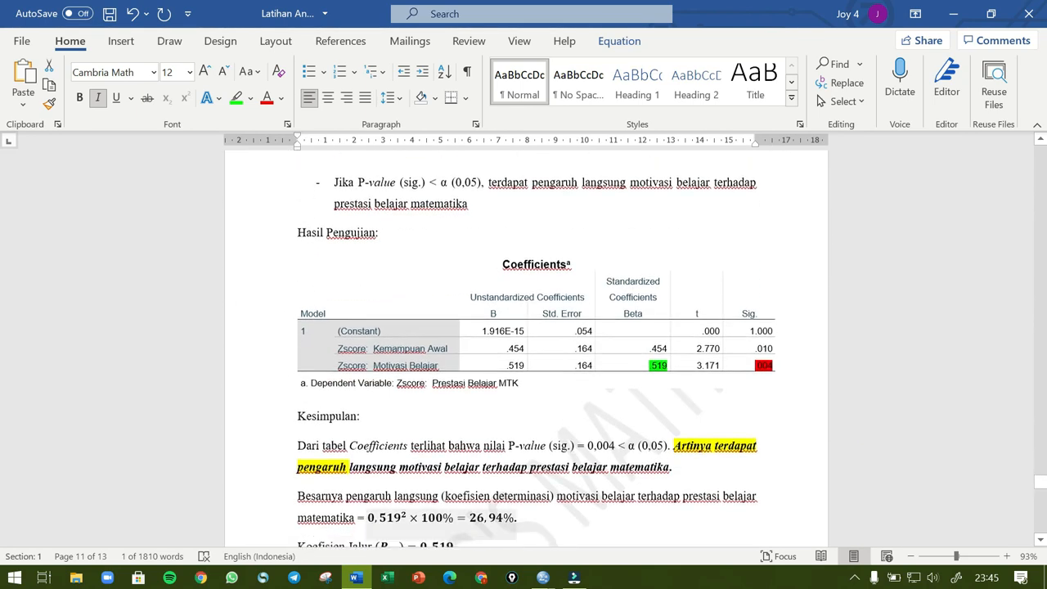
pyautogui.scroll(-5, 413, 392)
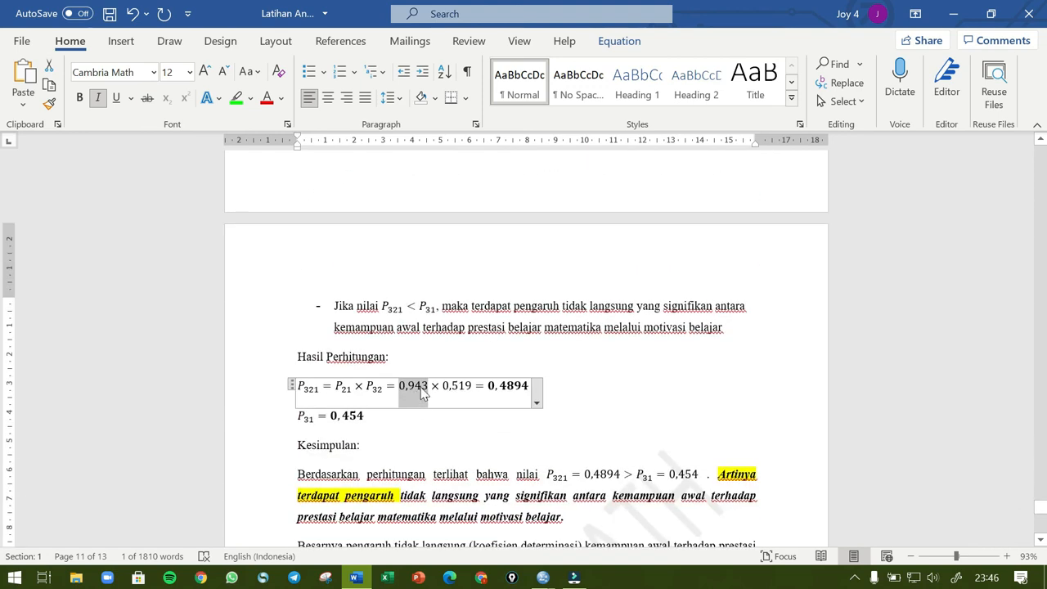
# Step: Compare the P₃₂ factor in the P₃₂₁ calculation with the third hypothesis's Koefisien Jalur, and check the resulting product
pyautogui.scroll(6, 526, 352)
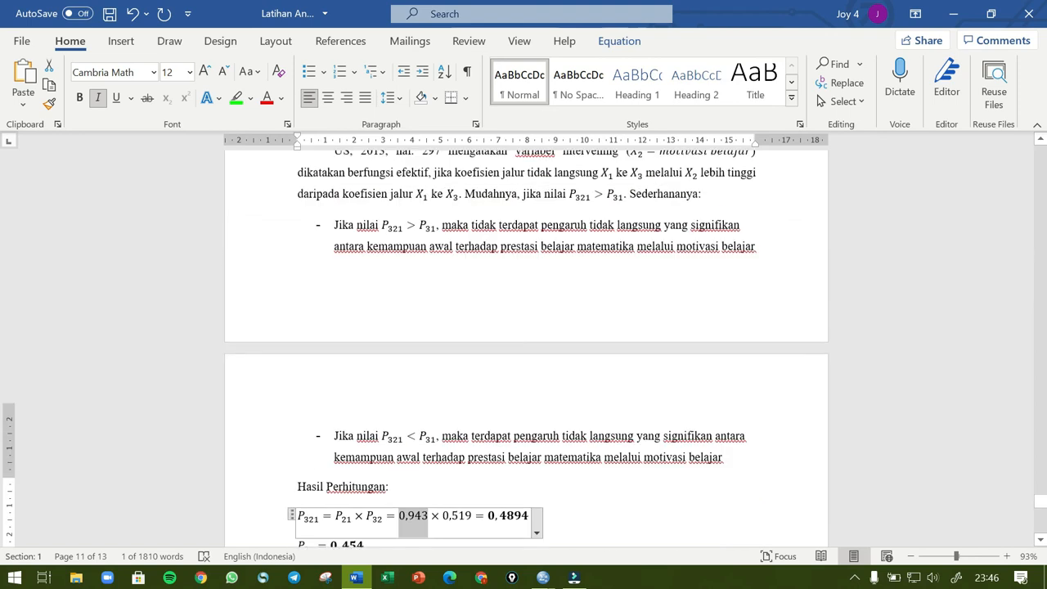
pyautogui.scroll(1, 536, 350)
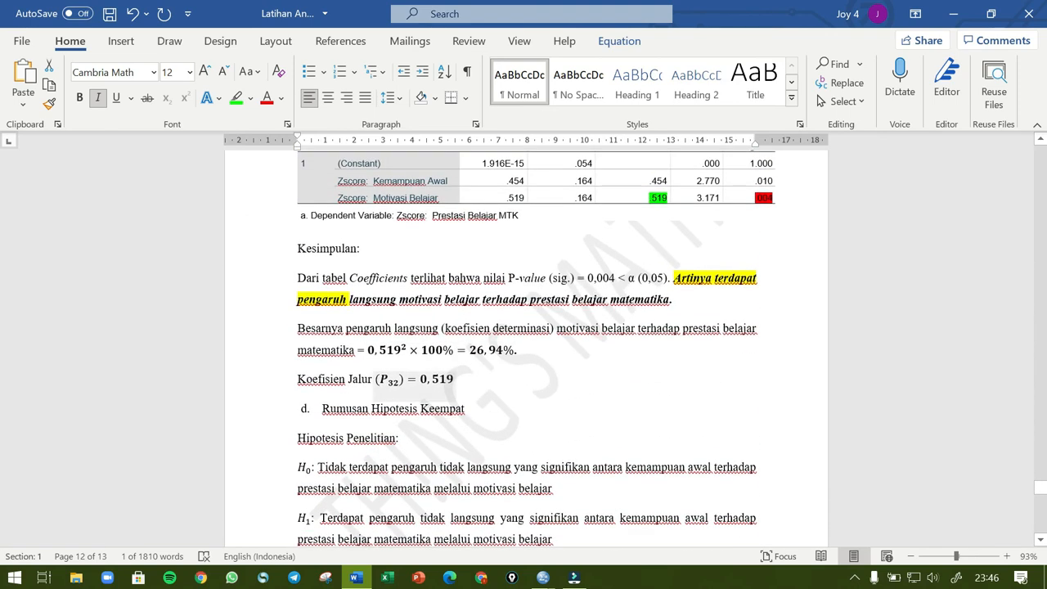
pyautogui.scroll(-15, 527, 350)
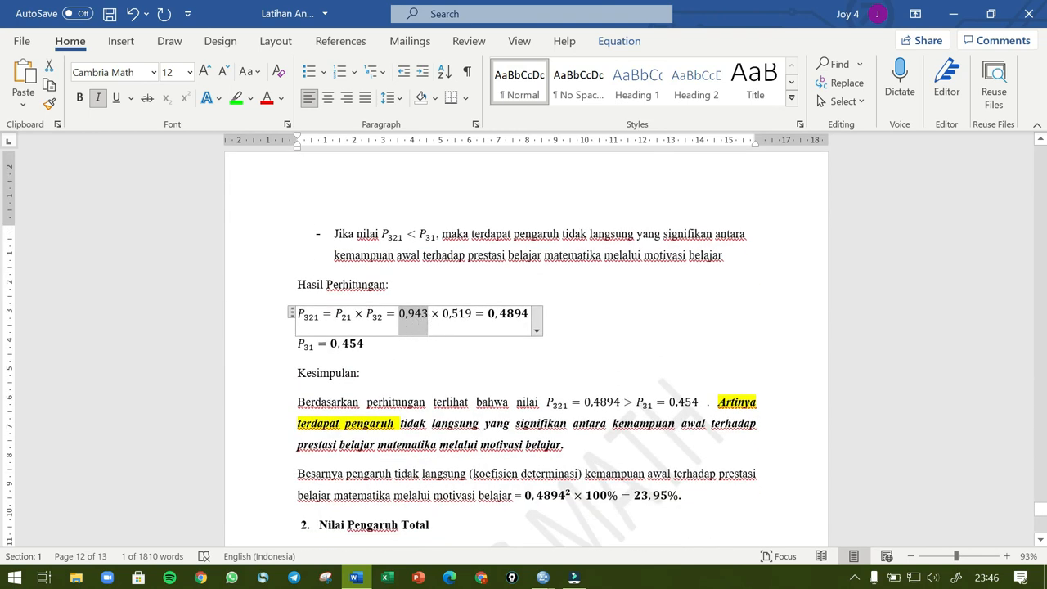
pyautogui.click(489, 315)
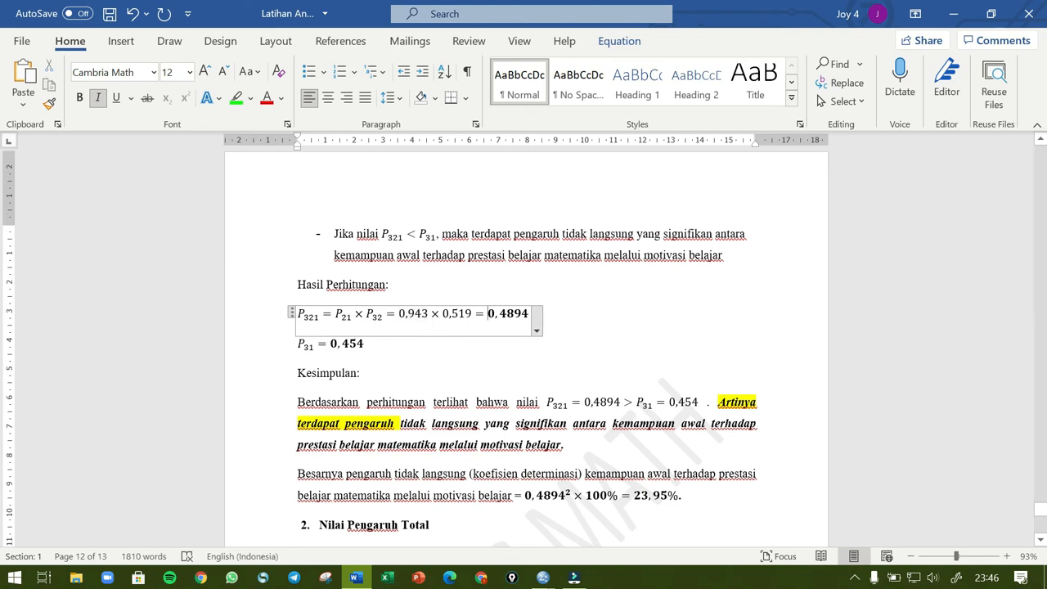
pyautogui.click(558, 317)
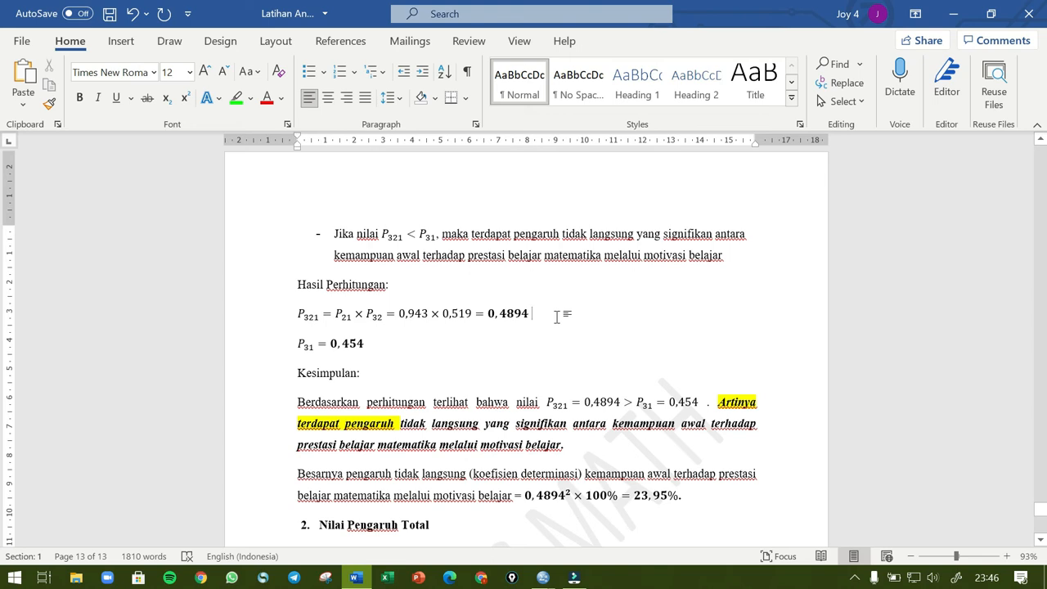
# Step: Check the P₃₁ value under Hasil Perhitungan against the second hypothesis's Koefisien Jalur
pyautogui.scroll(5, 557, 315)
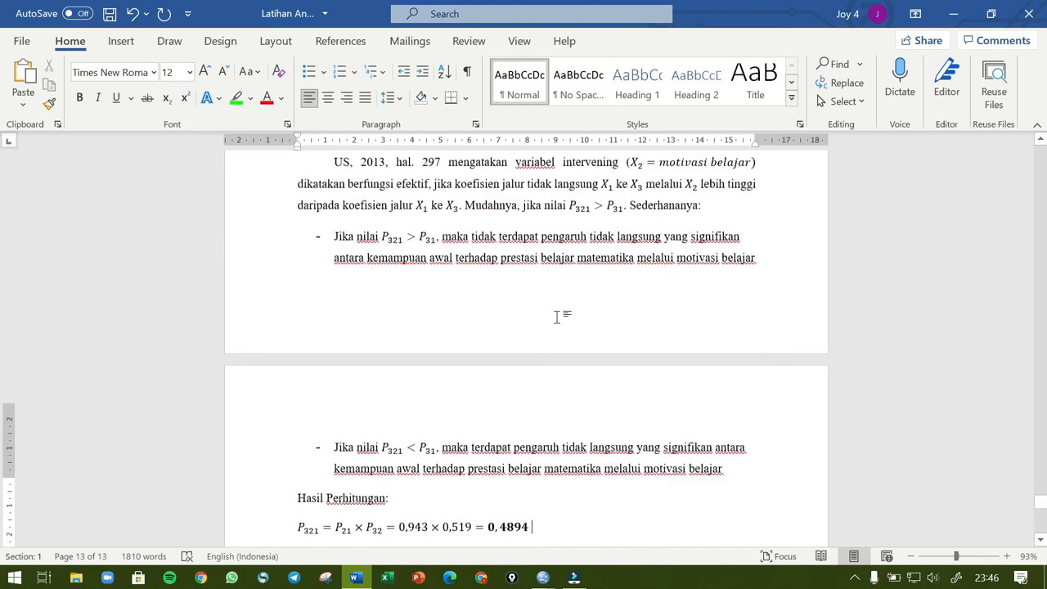
pyautogui.scroll(3, 466, 277)
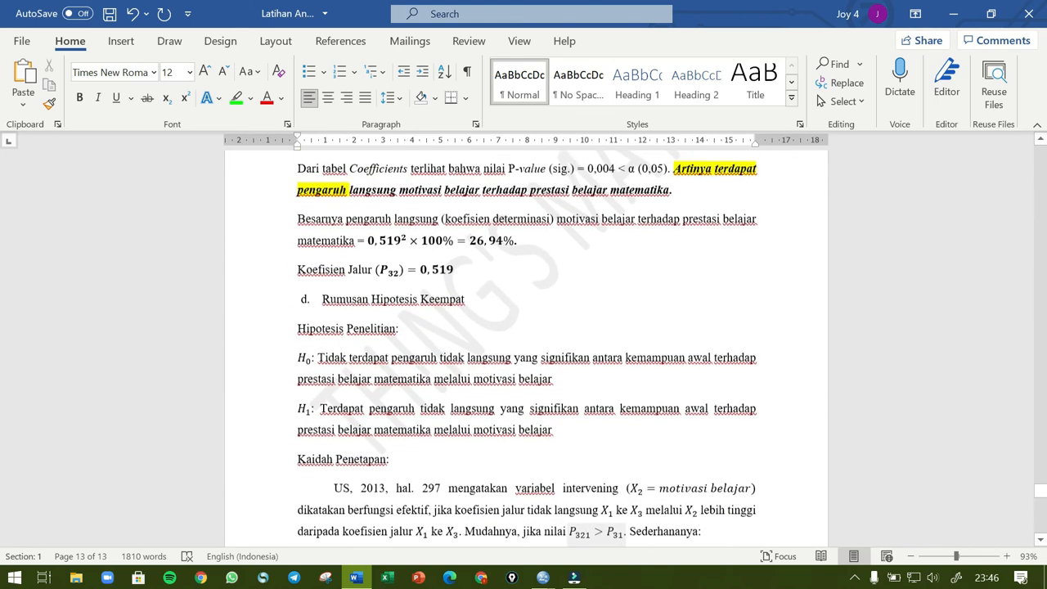
pyautogui.scroll(10, 466, 278)
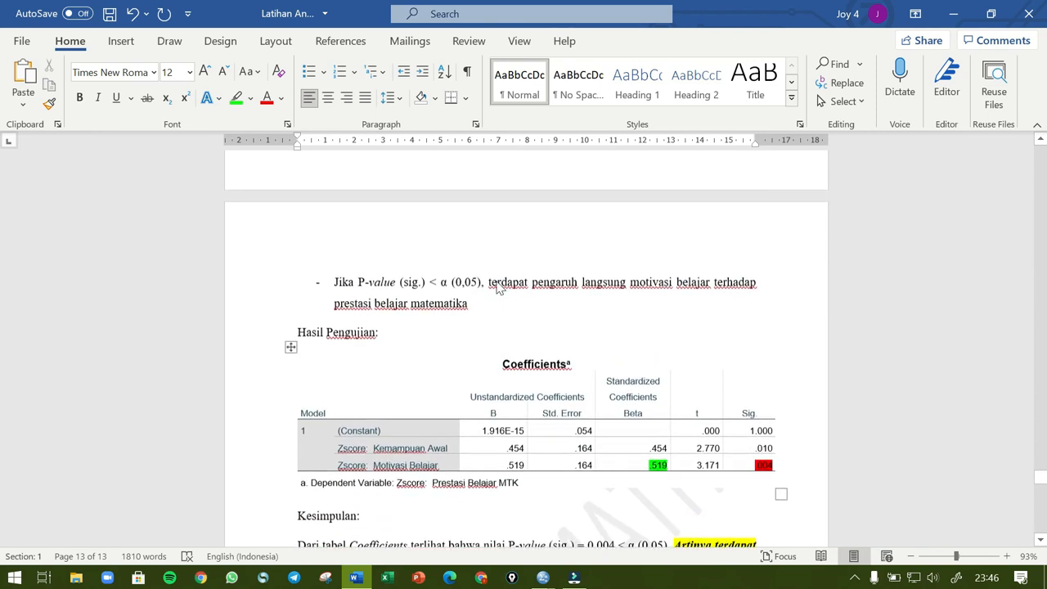
pyautogui.scroll(4, 526, 343)
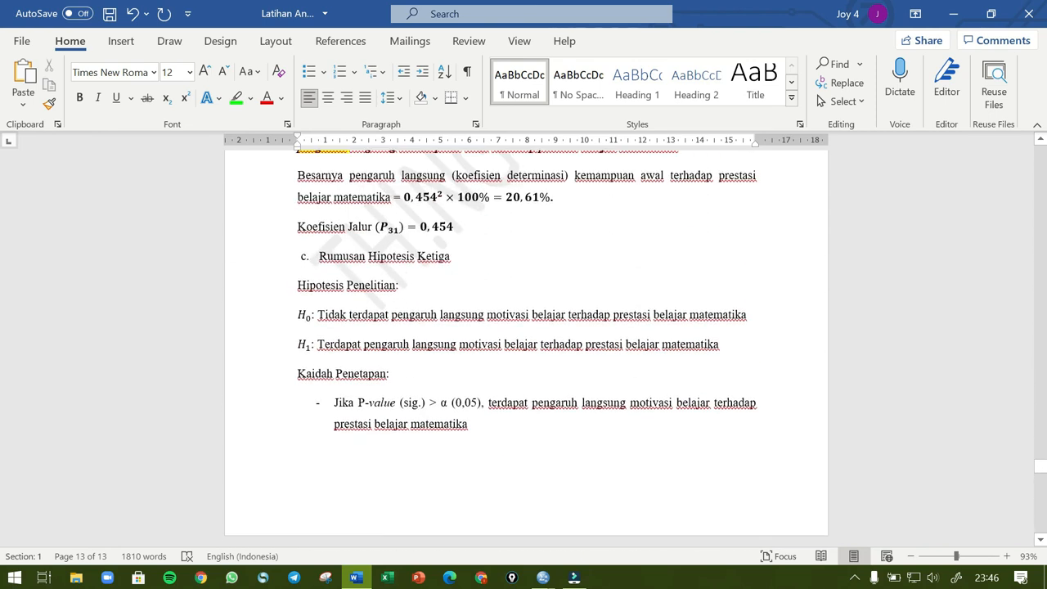
pyautogui.click(475, 235)
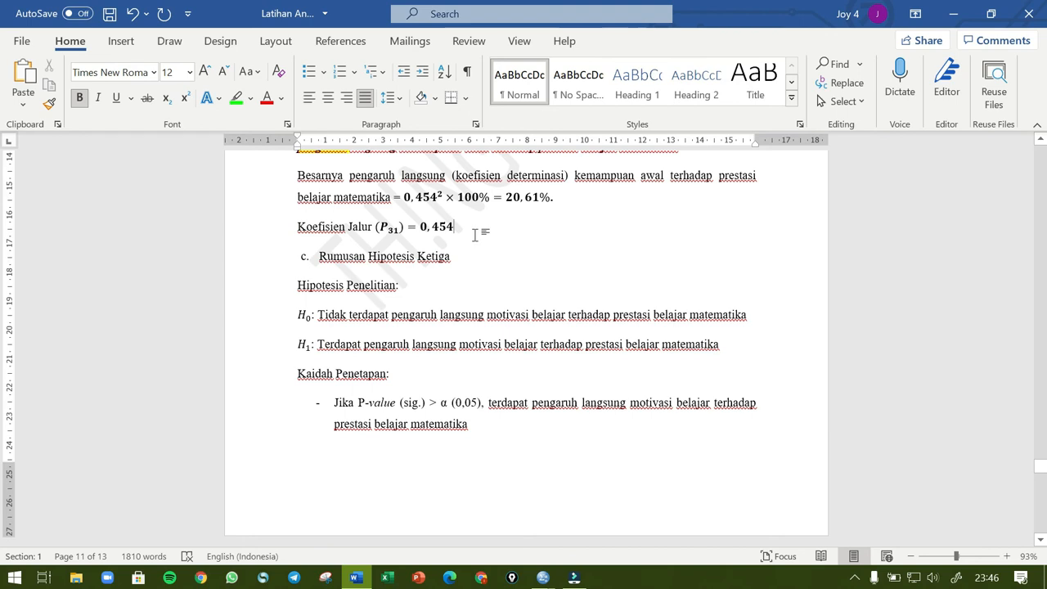
pyautogui.scroll(-9, 475, 235)
pyautogui.scroll(-8, 482, 311)
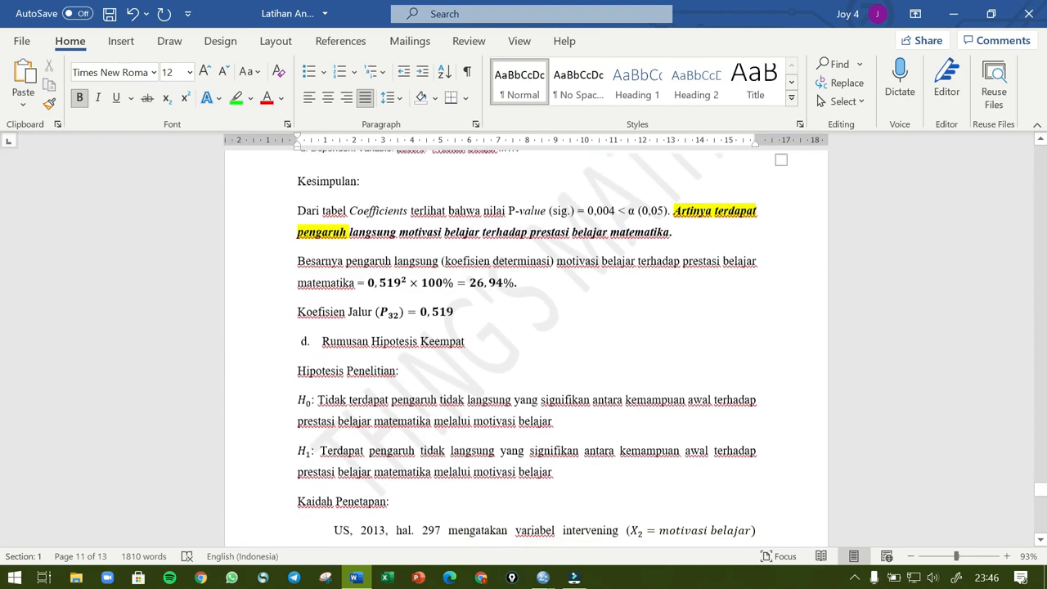
pyautogui.scroll(-3, 483, 326)
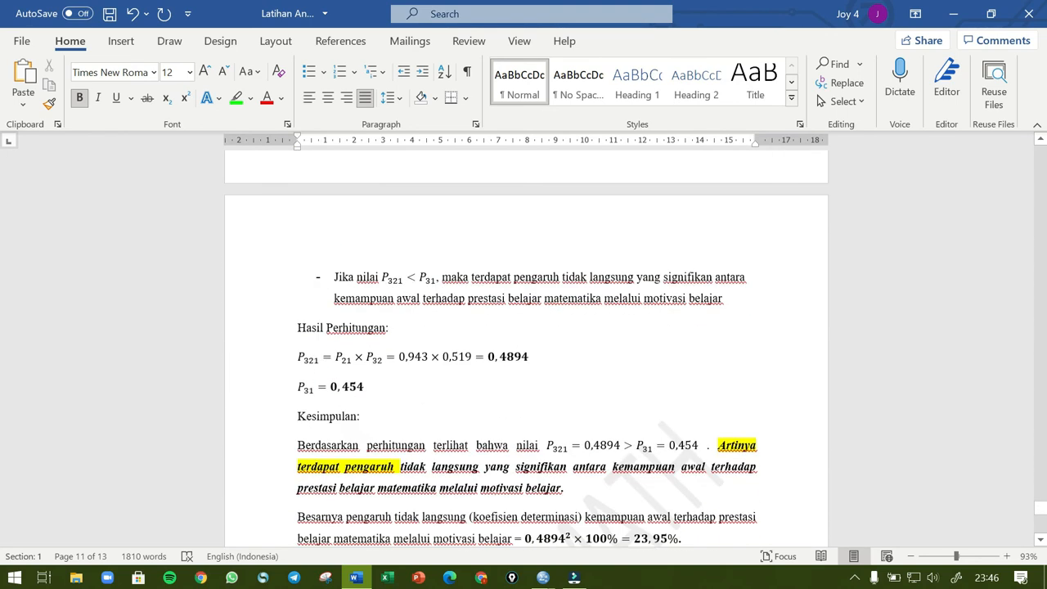
pyautogui.click(535, 373)
pyautogui.click(534, 359)
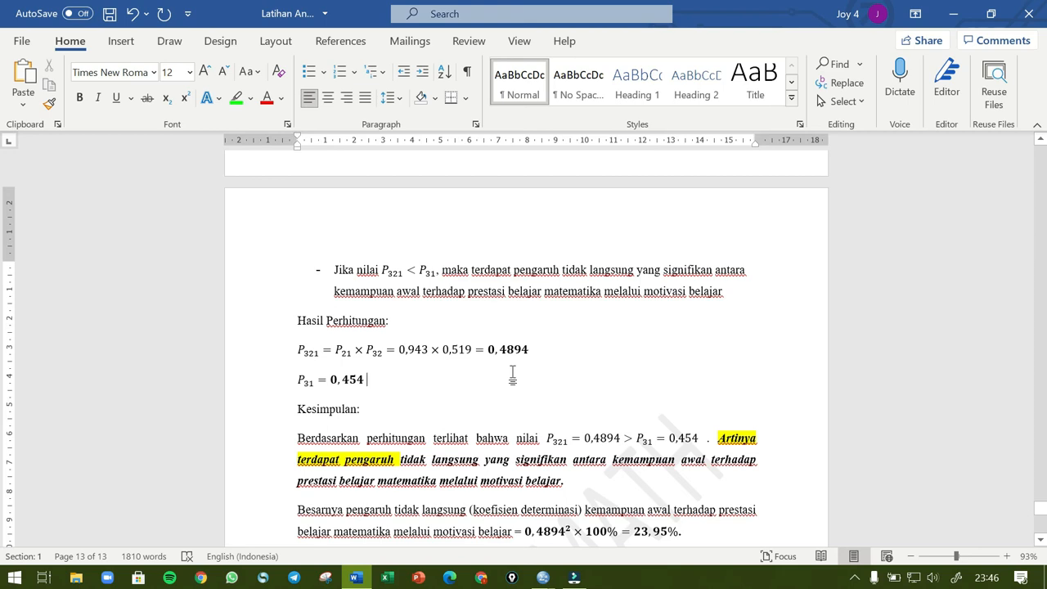
# Step: Remove the extra space before the period after the P₃₂₁ > P₃₁ comparison in the fourth hypothesis's Kesimpulan
pyautogui.scroll(-2, 512, 374)
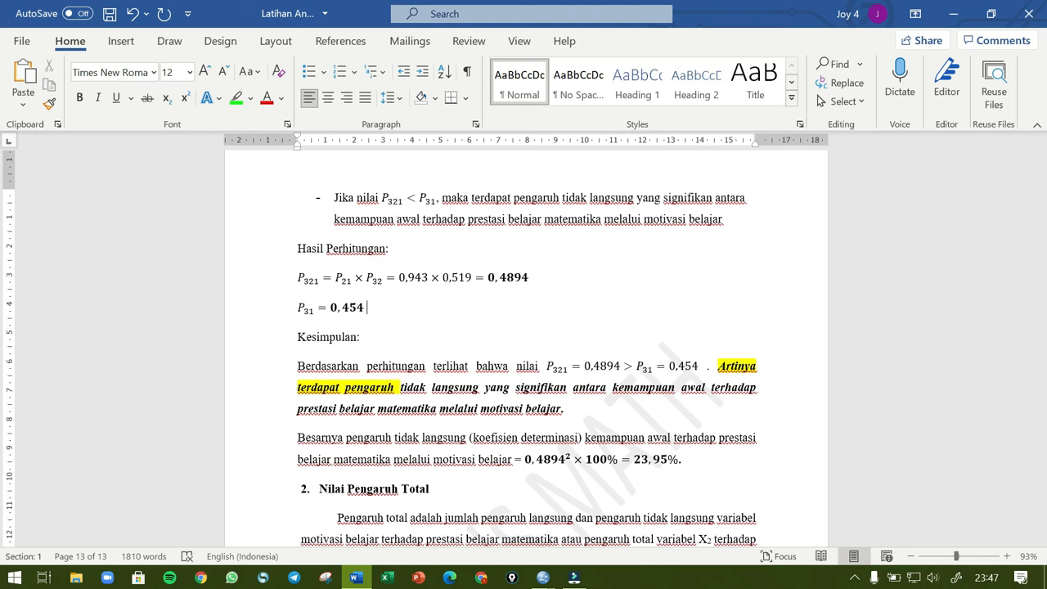
pyautogui.click(707, 365)
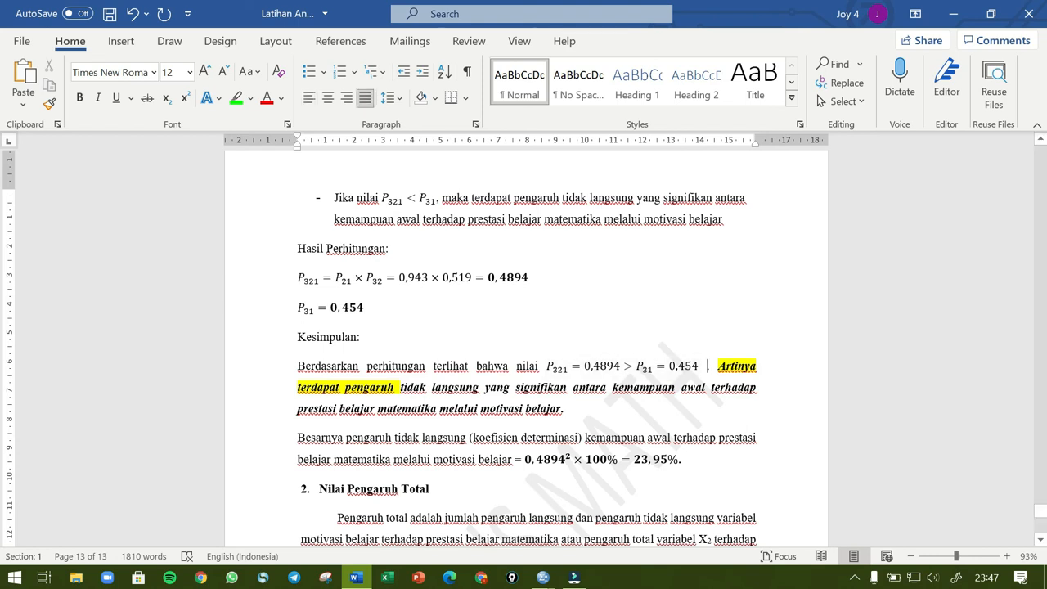
pyautogui.press('BackSpace')
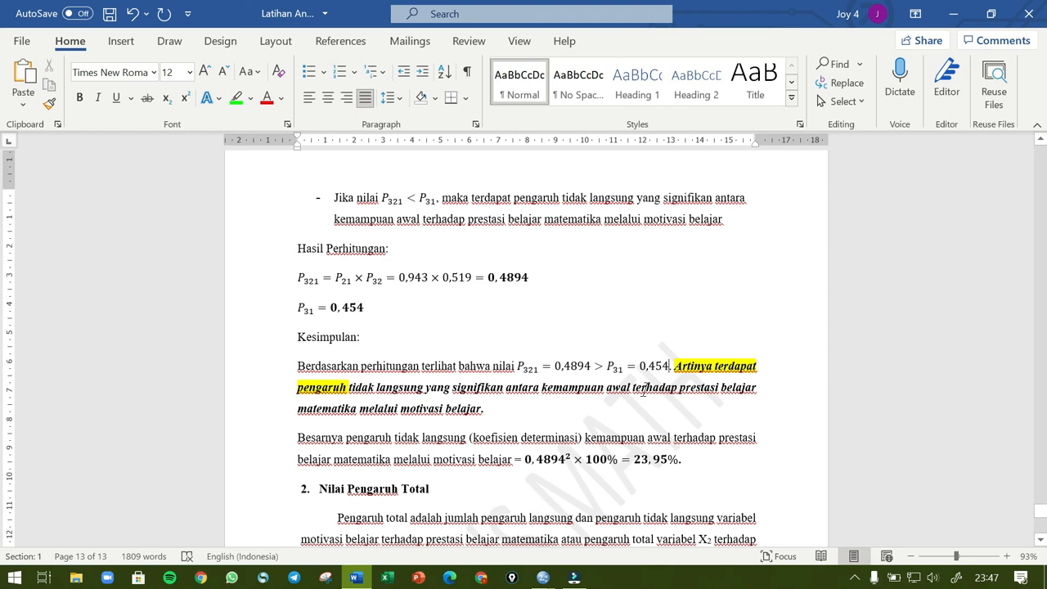
# Step: Review the fourth hypothesis's indirect effect determination calculation and the Nilai Pengaruh Total section
pyautogui.press('Down')
pyautogui.press('Down')
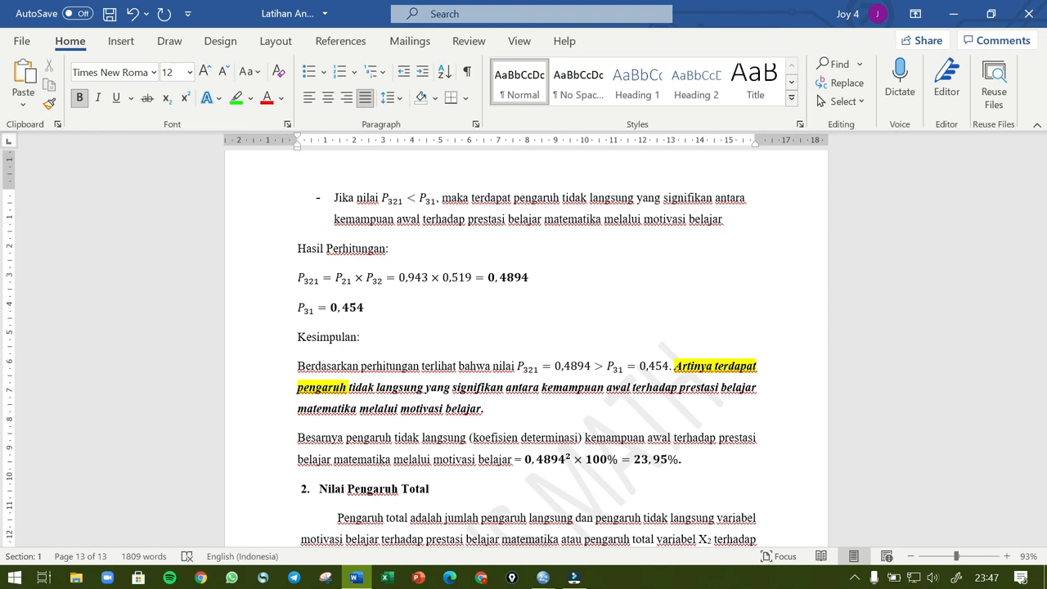
pyautogui.click(573, 460)
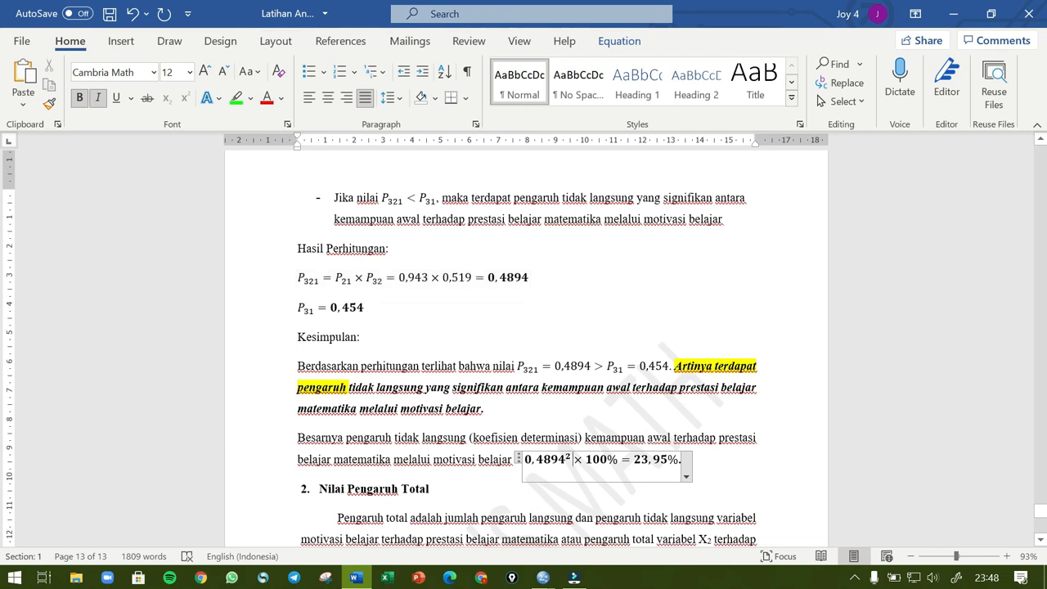
pyautogui.click(686, 460)
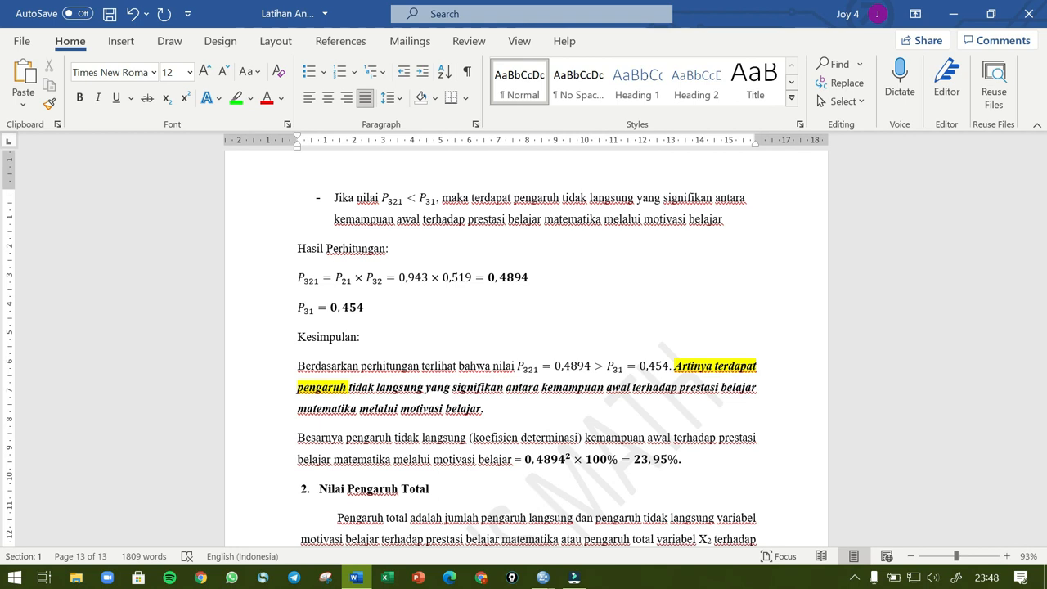
pyautogui.scroll(-2, 524, 340)
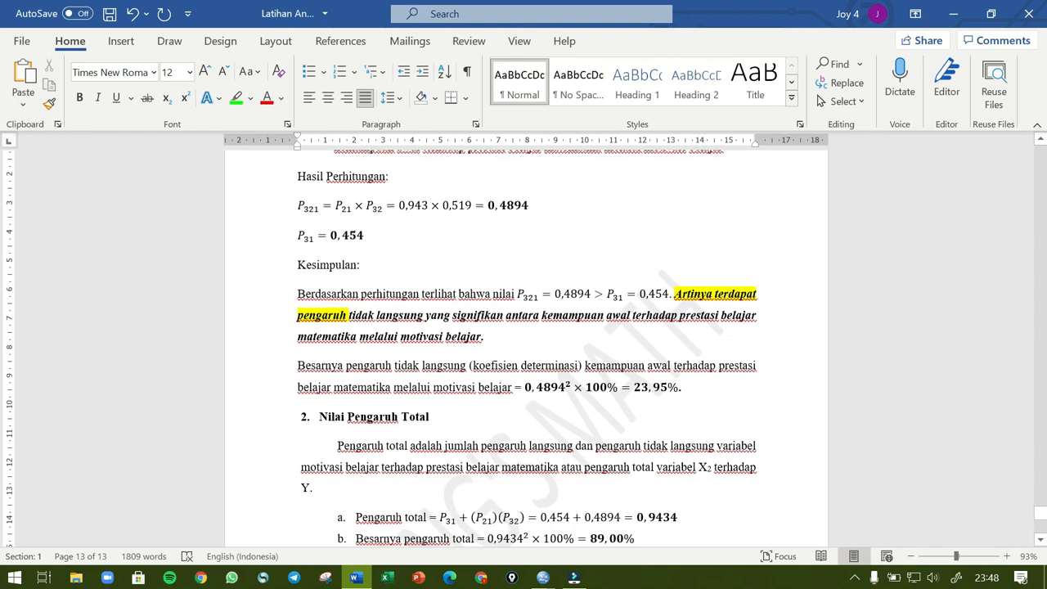
pyautogui.scroll(-2, 523, 340)
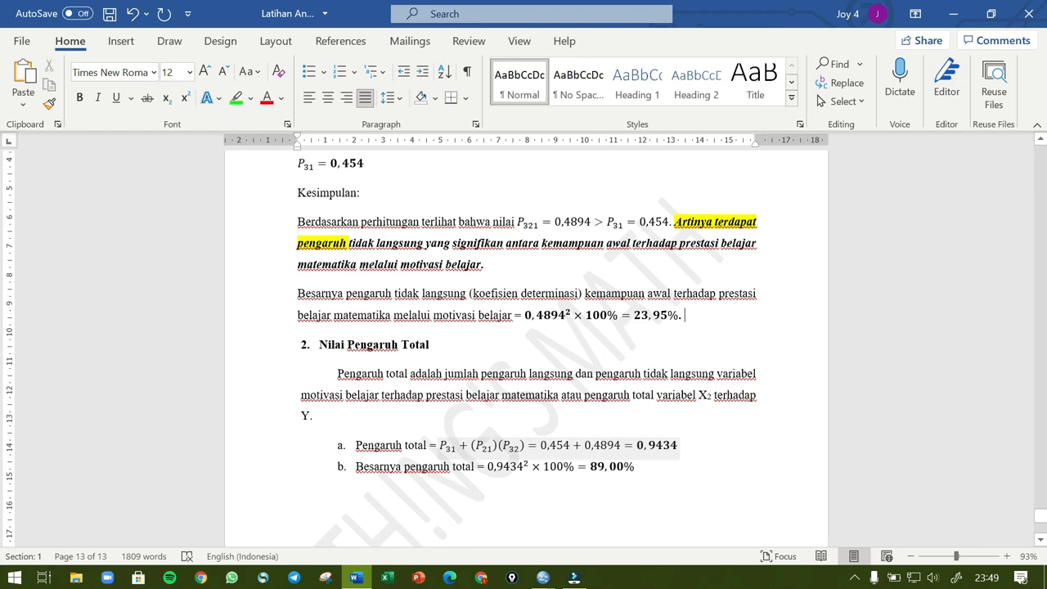
# Step: Copy P₃₂₁ from the Hasil Perhitungan equation into the Pengaruh total equation before (P₂₁)(P₃₂), and add an equals sign after it
pyautogui.click(469, 446)
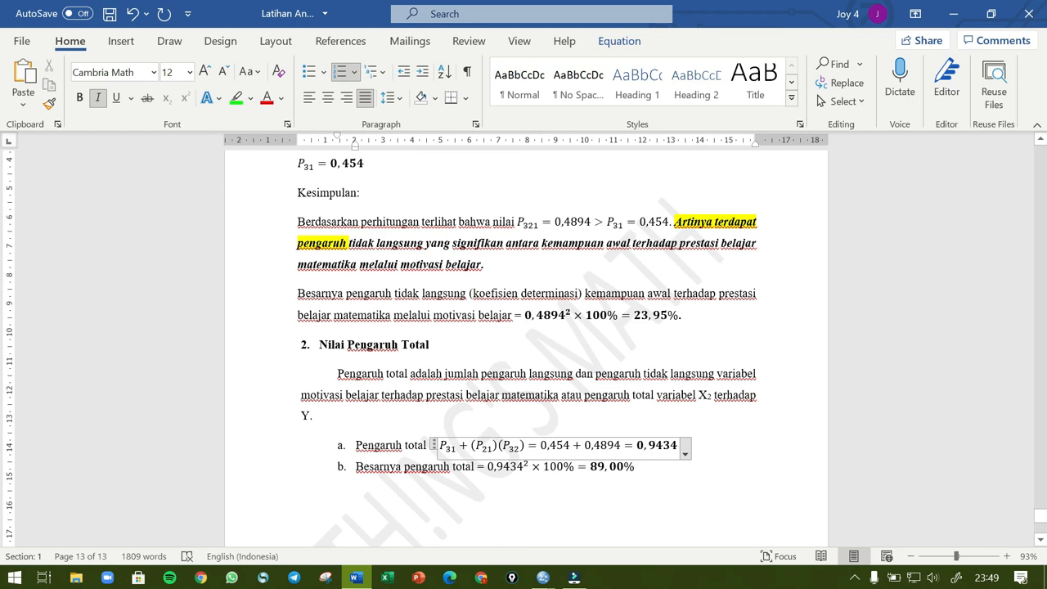
pyautogui.scroll(1, 565, 470)
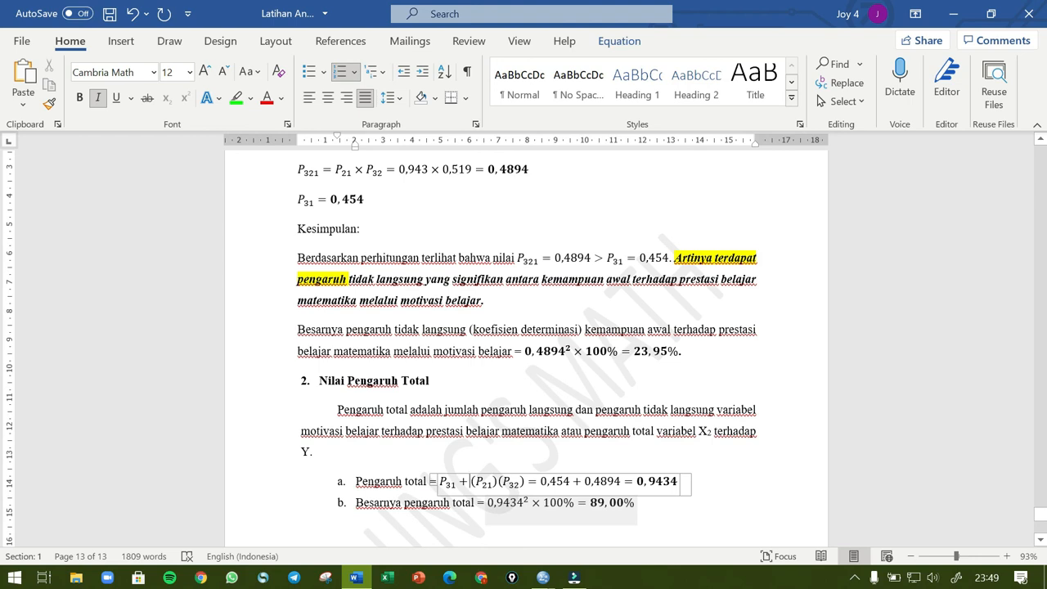
pyautogui.click(322, 171)
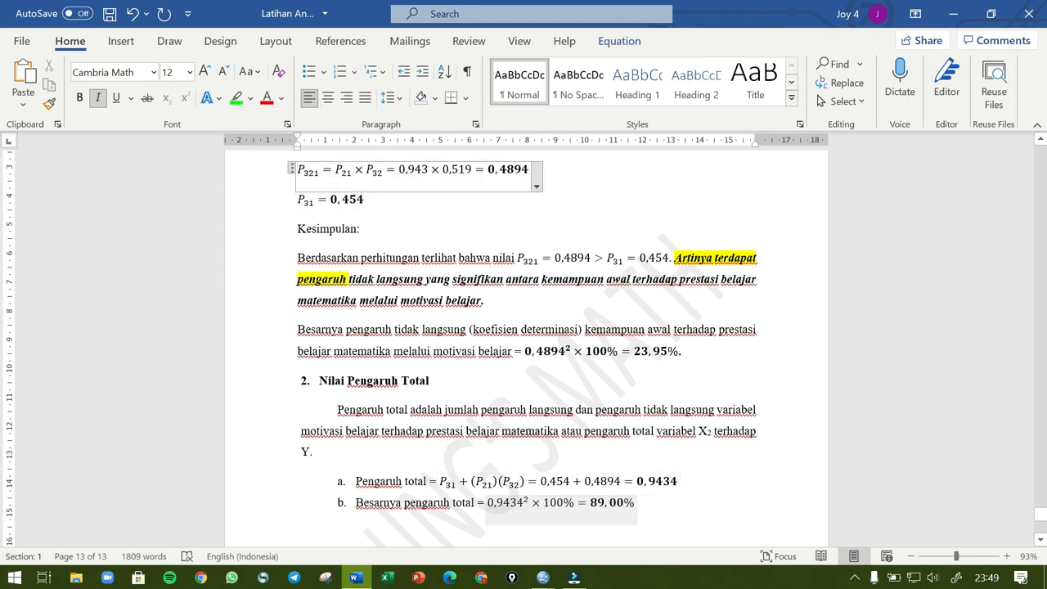
pyautogui.doubleClick(316, 174)
pyautogui.hotkey('ctrl', 'c')
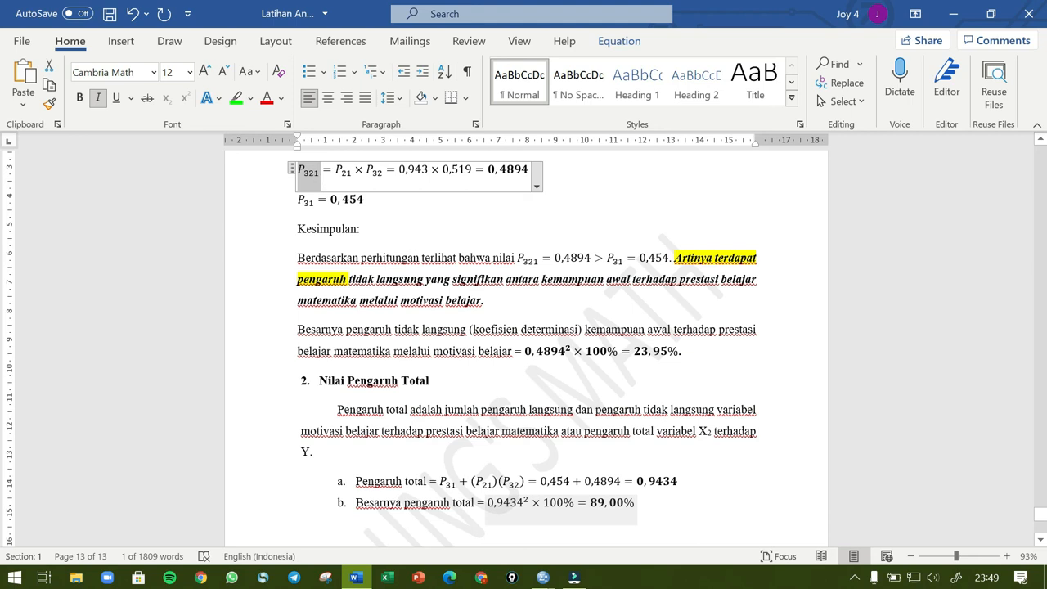
pyautogui.click(470, 483)
pyautogui.hotkey('ctrl', 'v')
pyautogui.write('=')
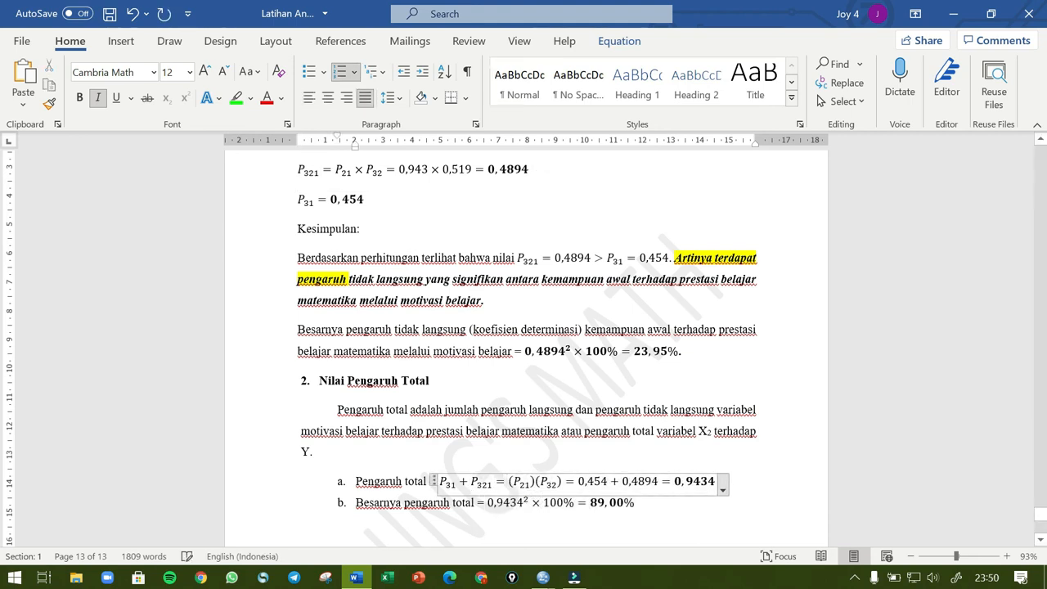
# Step: Copy "P₃₁ +" from the start of the Pengaruh total equation and insert it before (P₂₁)(P₃₂)
pyautogui.moveTo(440, 483); pyautogui.dragTo(470, 486)
pyautogui.hotkey('ctrl', 'c')
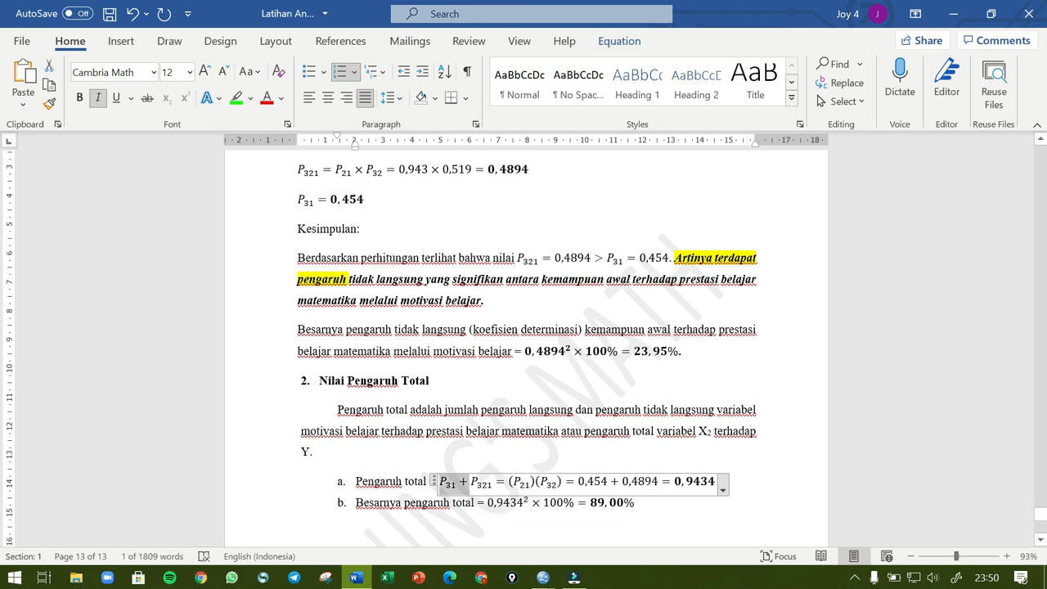
pyautogui.click(507, 482)
pyautogui.hotkey('ctrl', 'v')
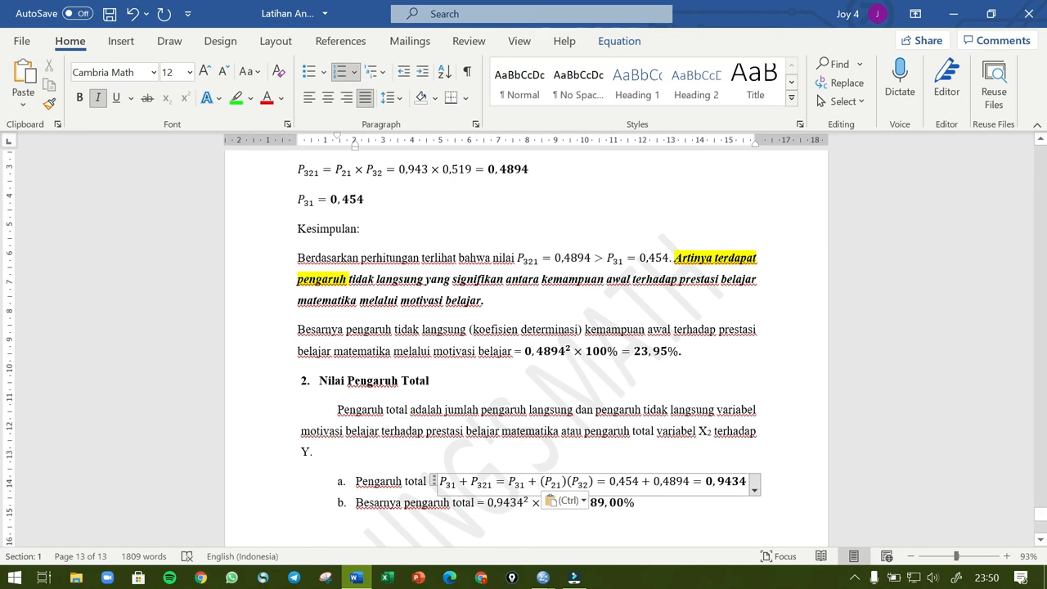
pyautogui.click(686, 528)
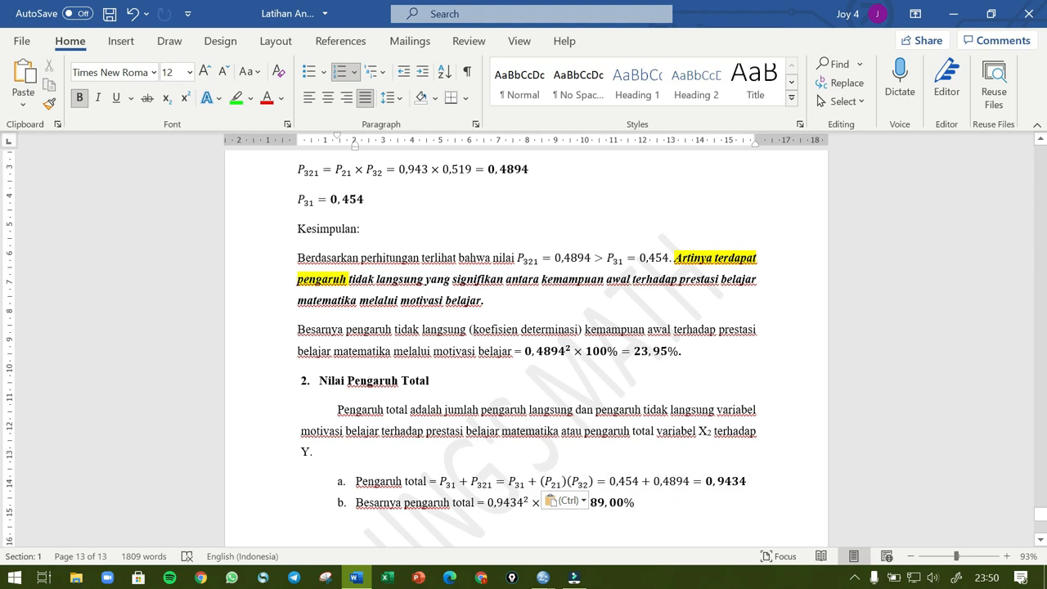
# Step: Check the P₃₂₁ and P₃₁ values under Hasil Perhitungan against those in the Pengaruh total equation
pyautogui.click(367, 200)
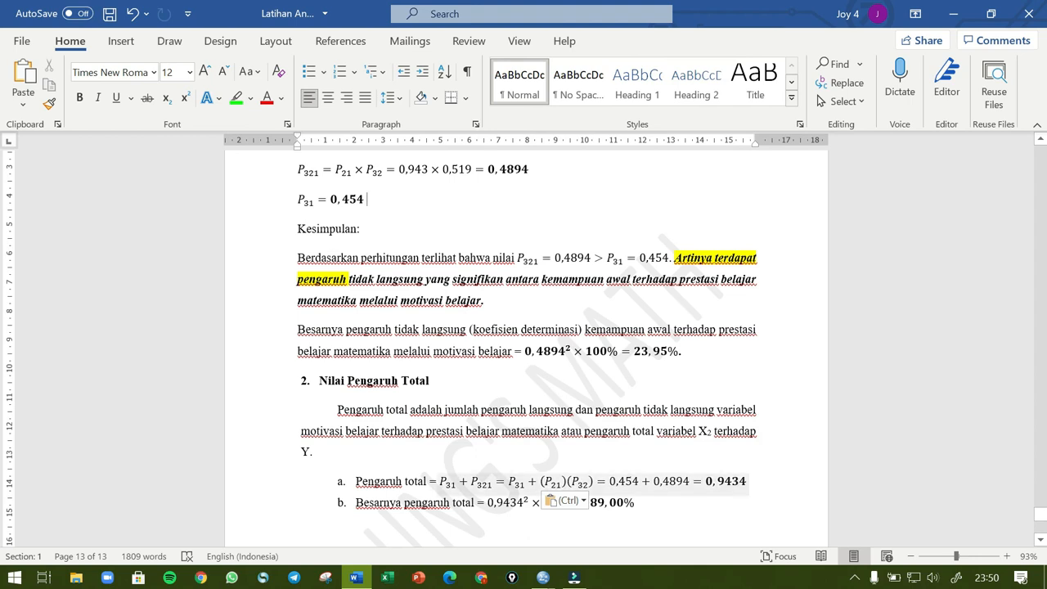
pyautogui.scroll(1, 556, 221)
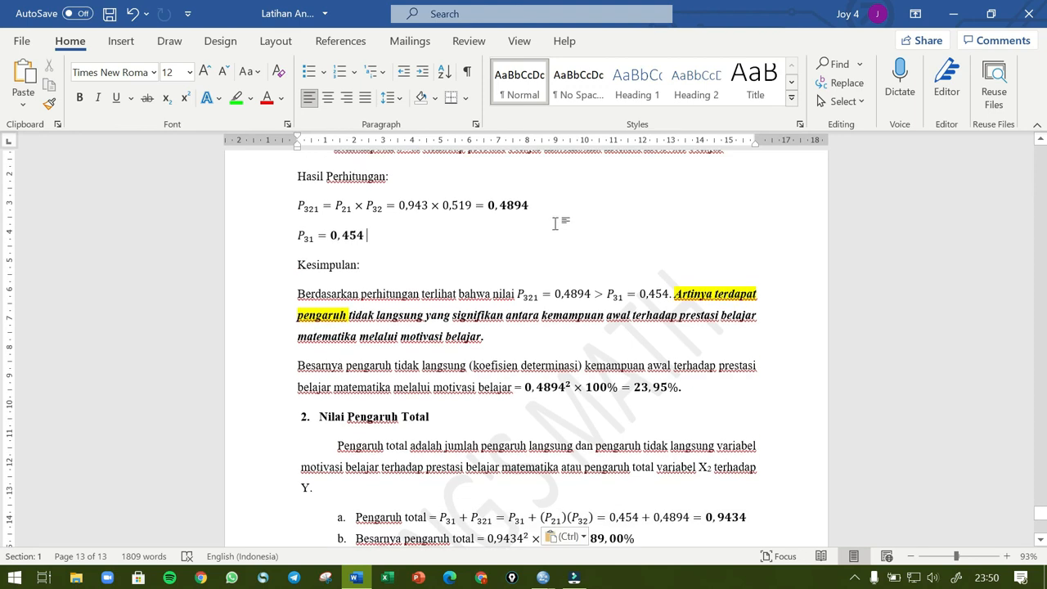
pyautogui.scroll(-1, 676, 296)
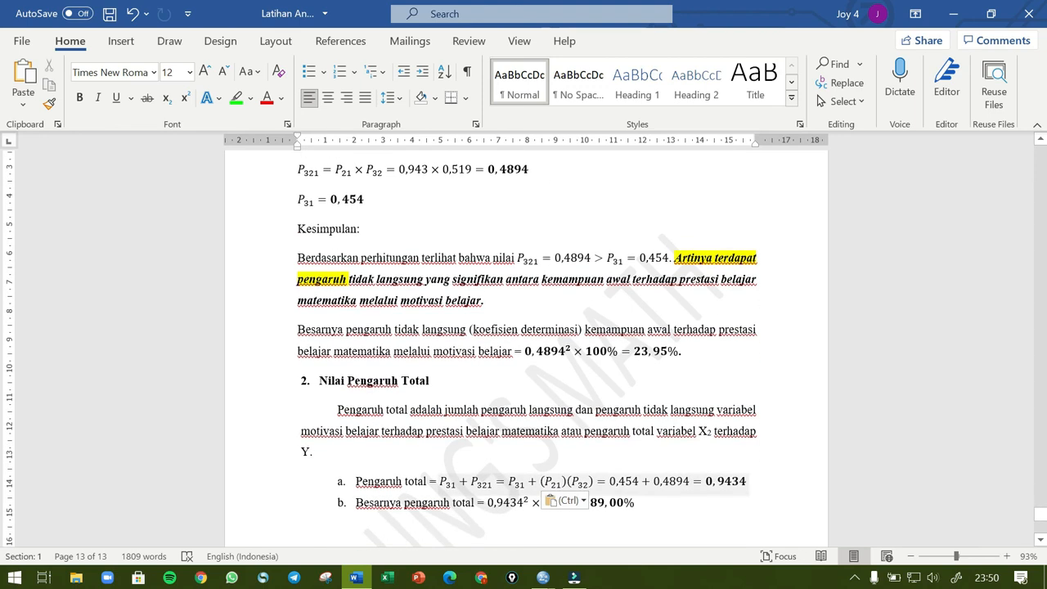
# Step: Add an unnumbered blank line below the Besarnya pengaruh total item
pyautogui.click(639, 502)
pyautogui.scroll(-2, 731, 472)
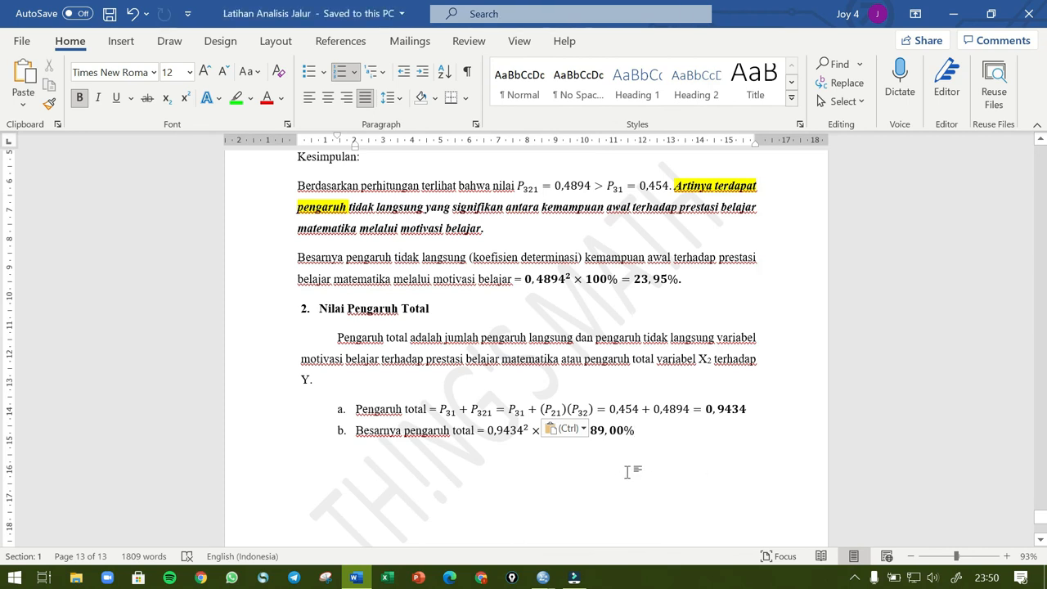
pyautogui.press('Return')
pyautogui.press('BackSpace')
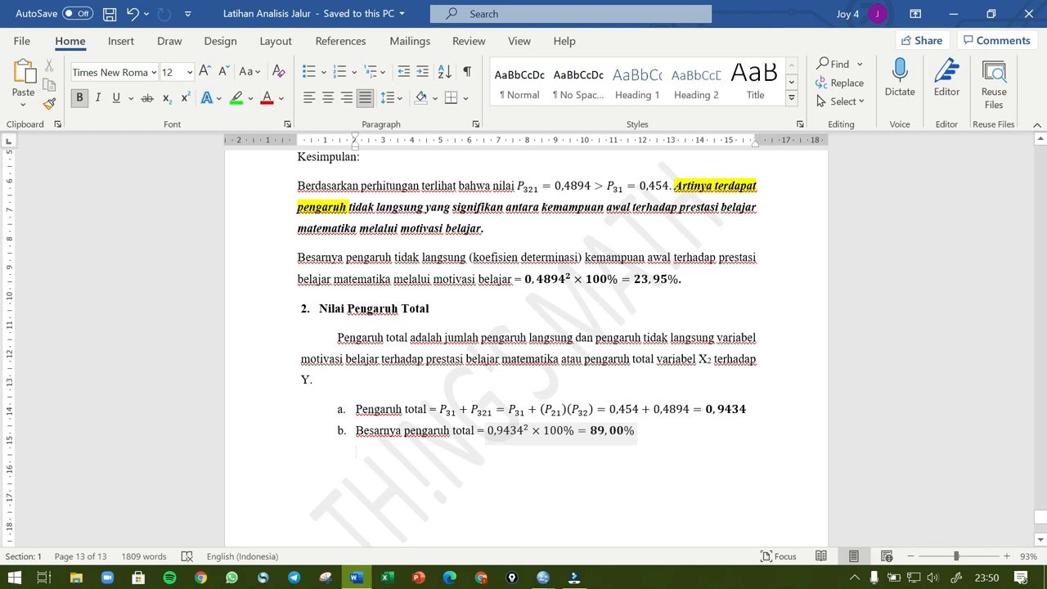
pyautogui.hotkey('ctrl', 'z')
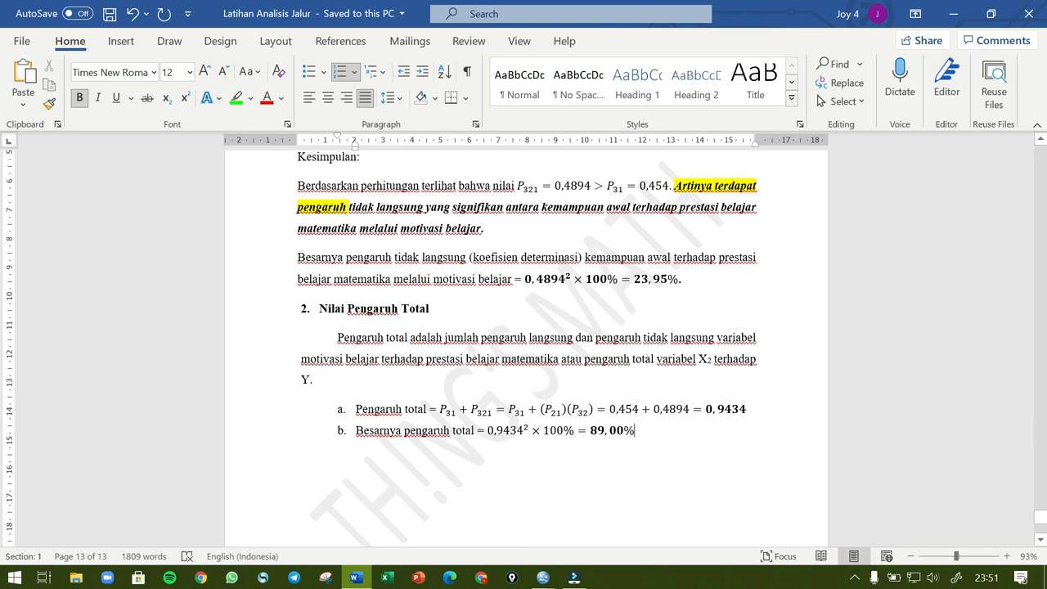
# Step: Review the determination and path coefficients from the fourth hypothesis back to the second, and the Nilai Pengaruh Total calculations
pyautogui.click(686, 279)
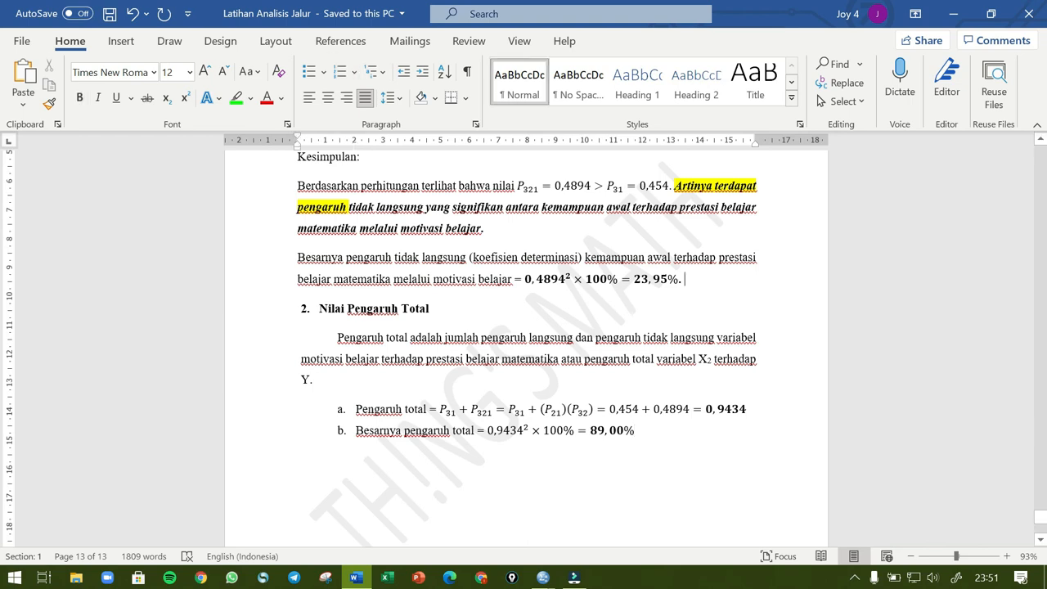
pyautogui.scroll(1, 524, 343)
pyautogui.scroll(5, 524, 344)
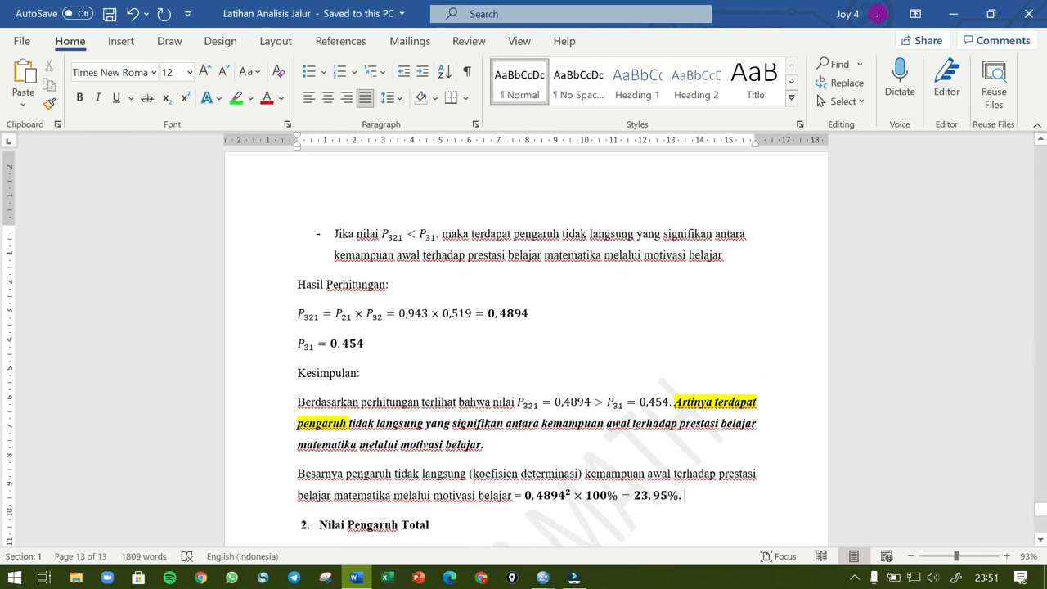
pyautogui.scroll(2, 524, 344)
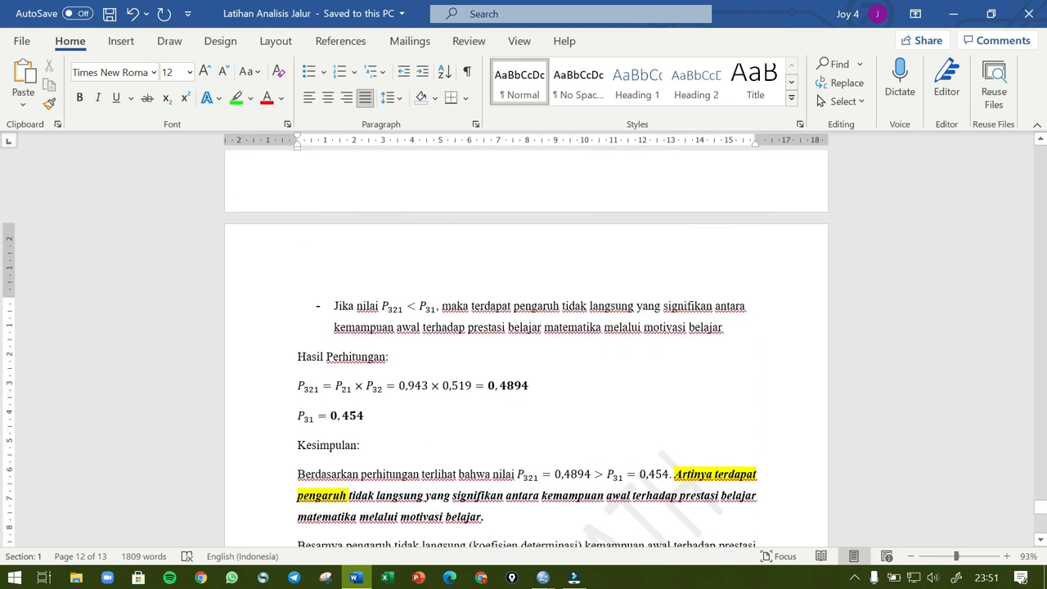
pyautogui.scroll(15, 523, 344)
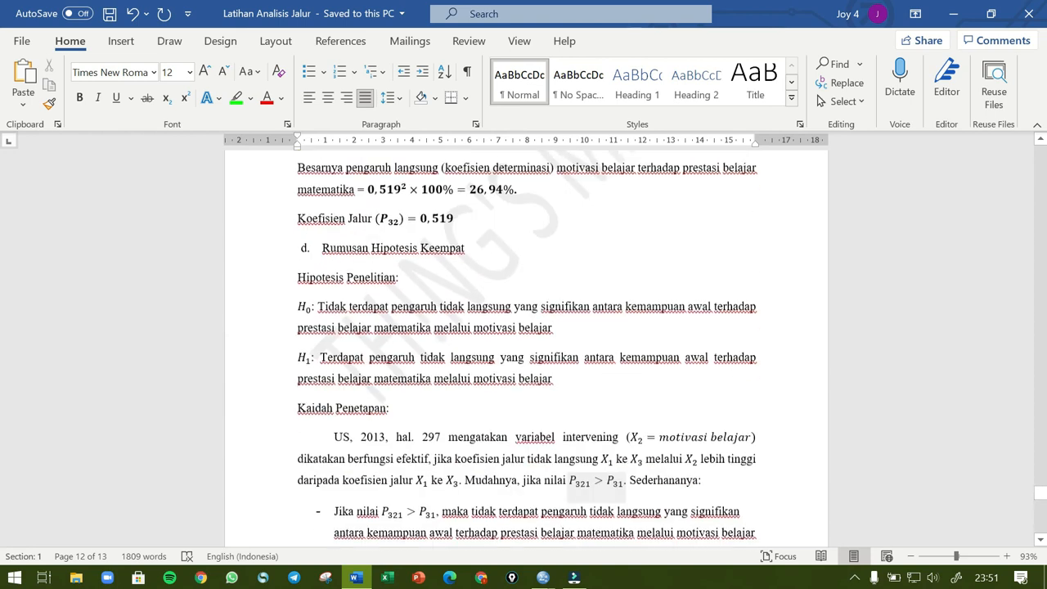
pyautogui.scroll(1, 524, 343)
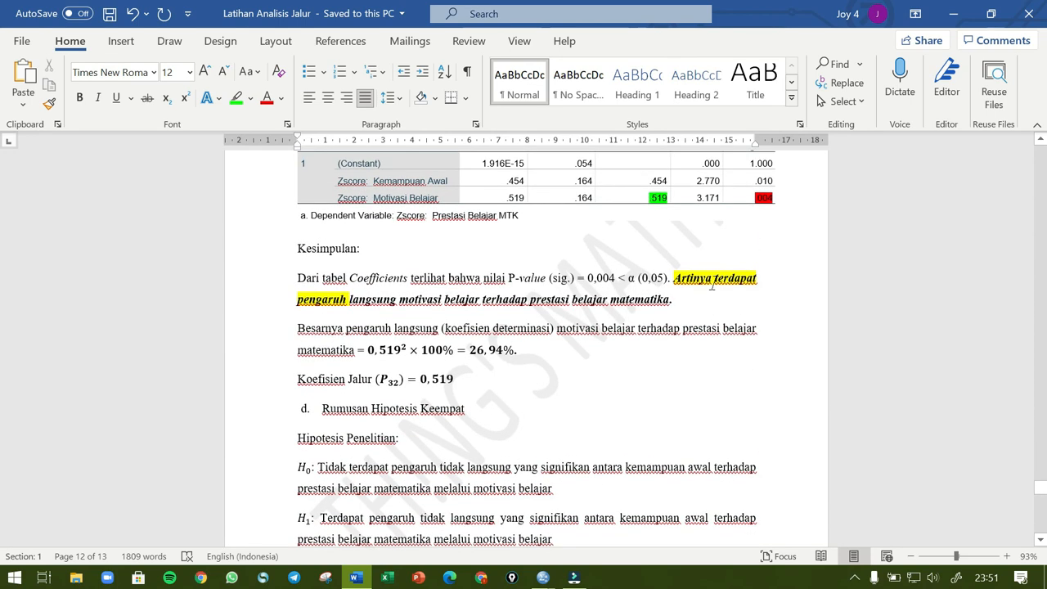
pyautogui.scroll(20, 523, 344)
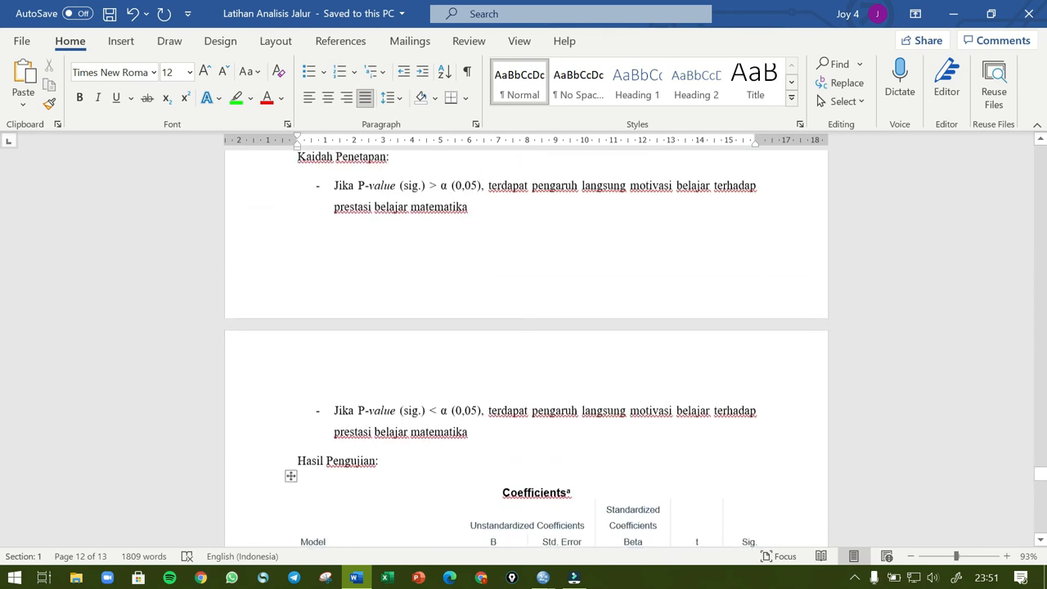
pyautogui.scroll(1, 524, 327)
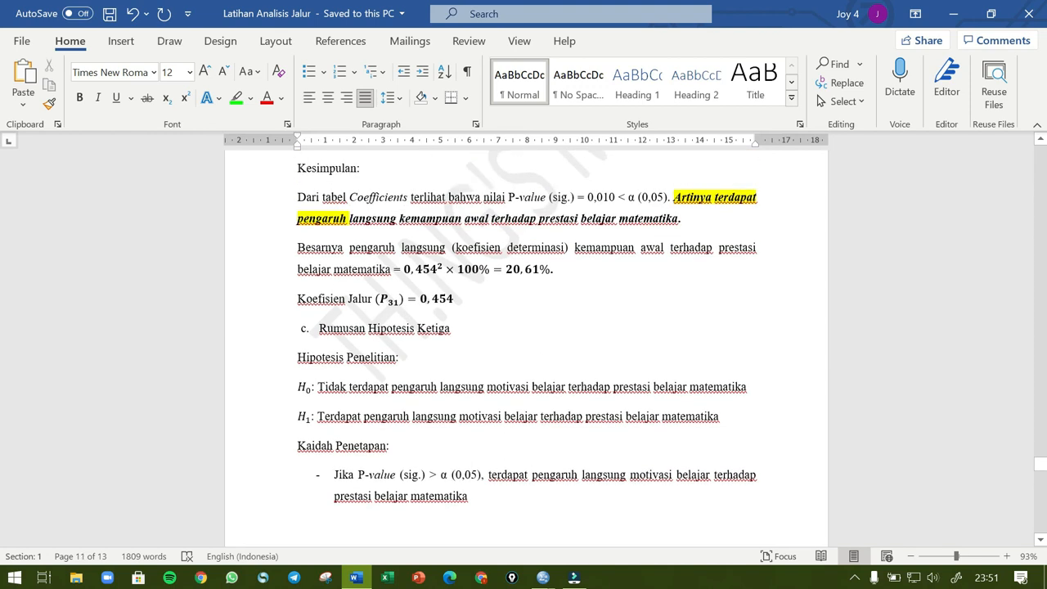
pyautogui.click(557, 269)
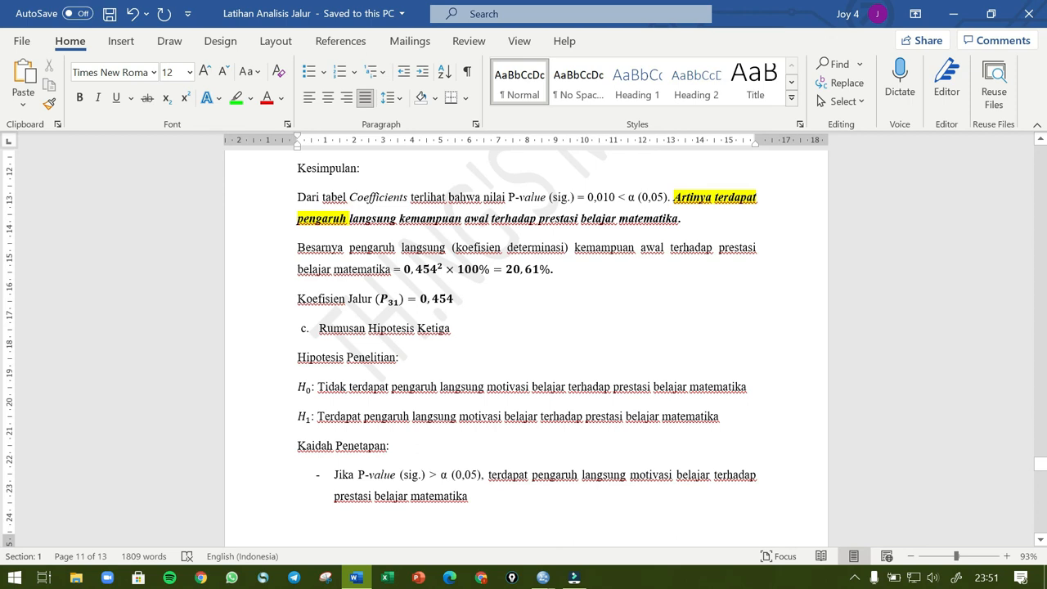
pyautogui.scroll(-20, 524, 343)
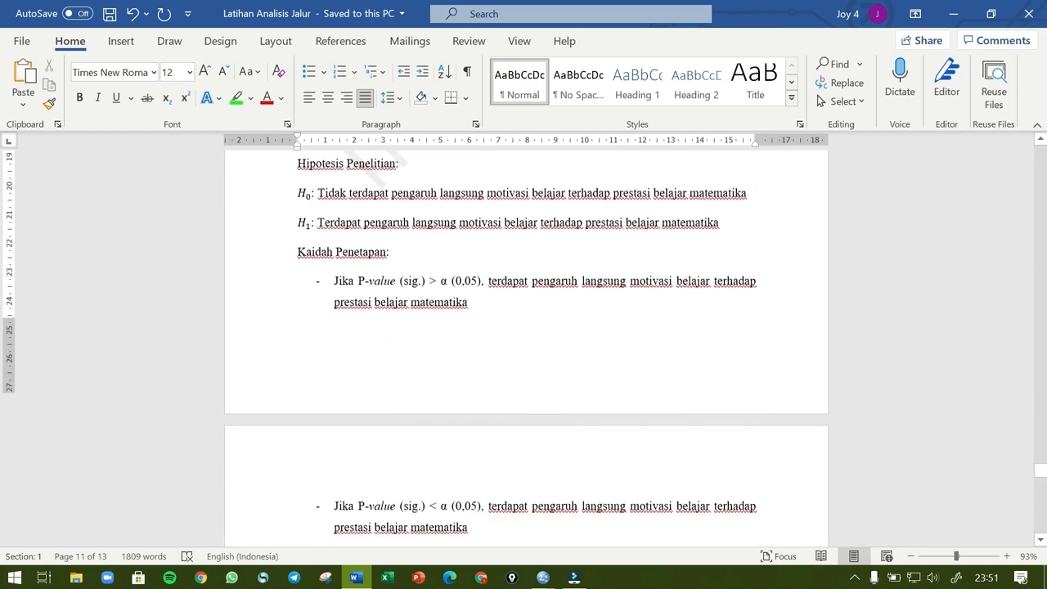
pyautogui.scroll(-12, 524, 343)
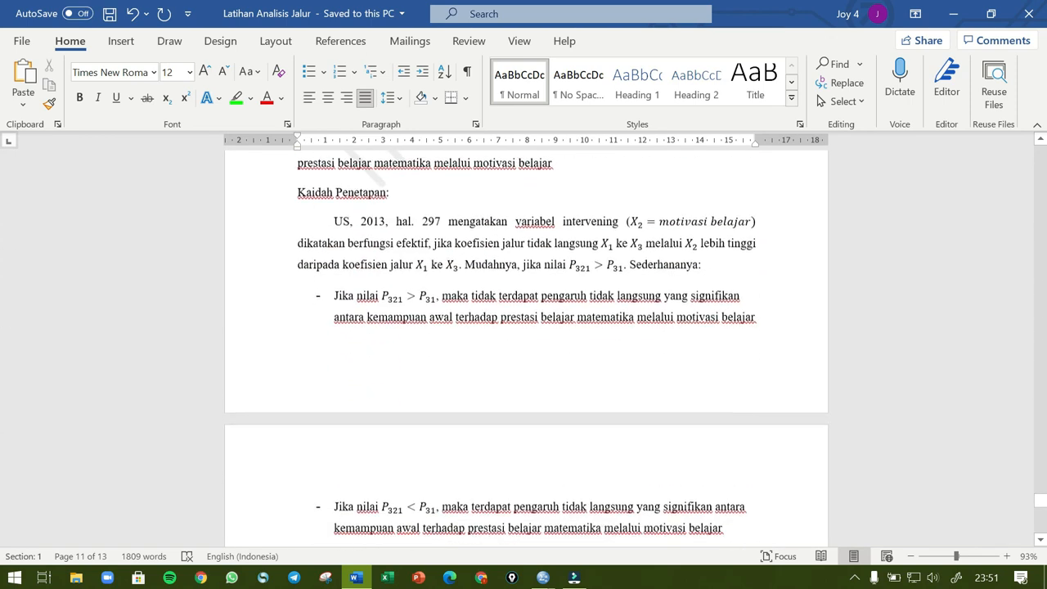
pyautogui.scroll(-9, 524, 344)
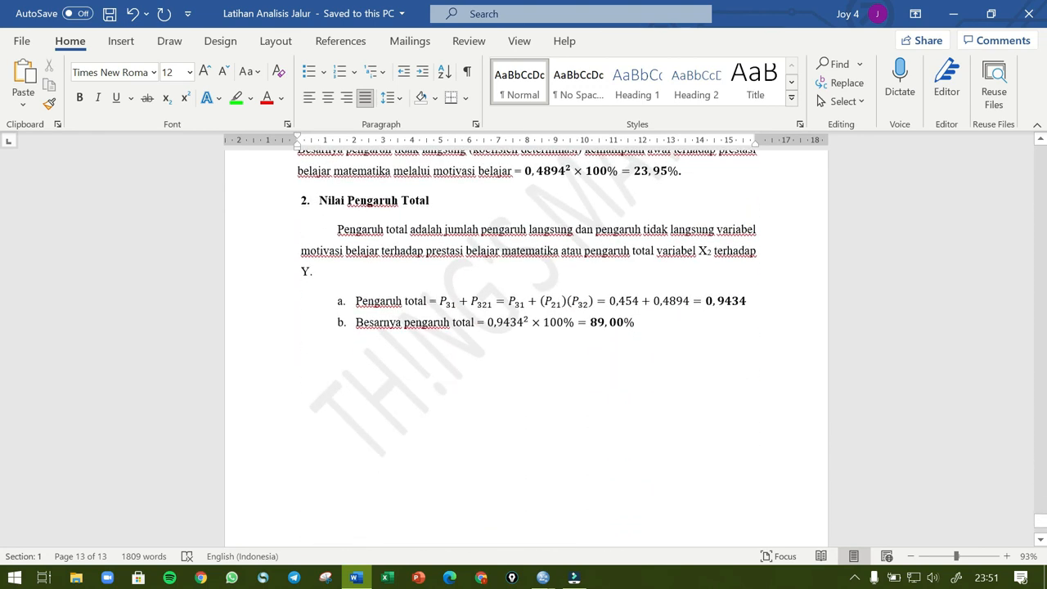
pyautogui.click(642, 385)
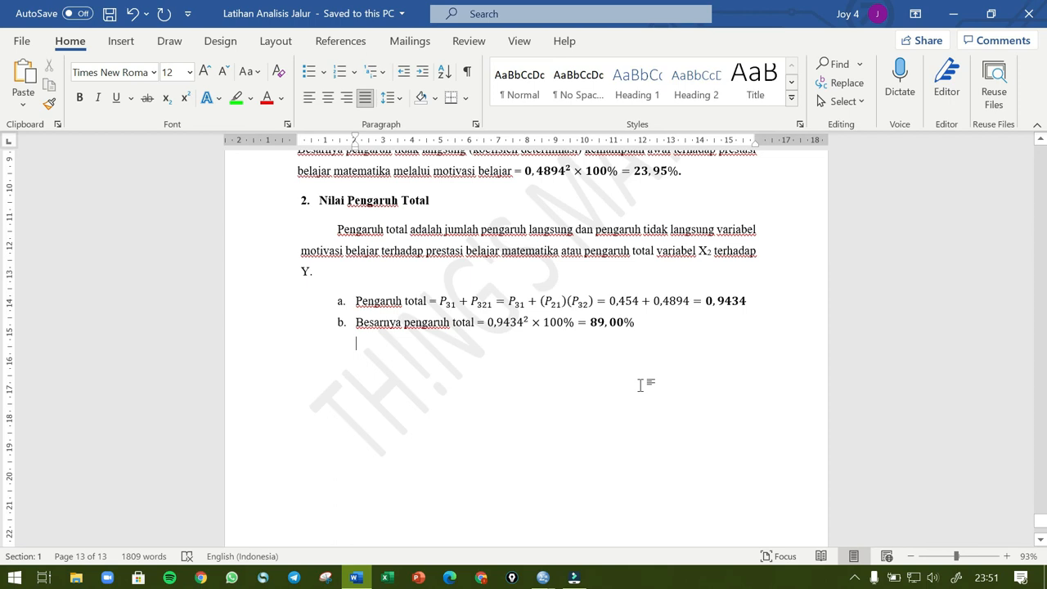